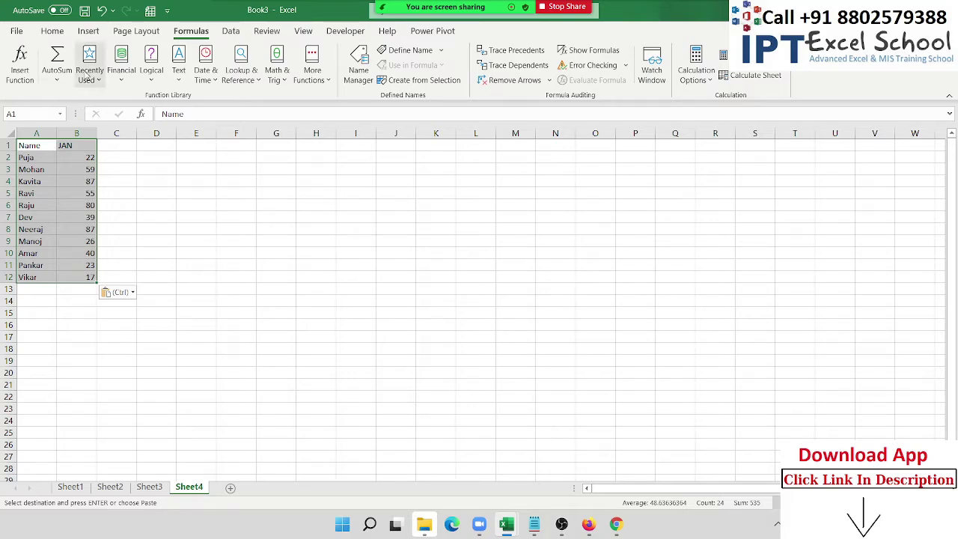
Give the A1:B12 Name and JAN table All Borders and a yellow fill.
{"action": "left_click", "coordinate": [52, 31]}
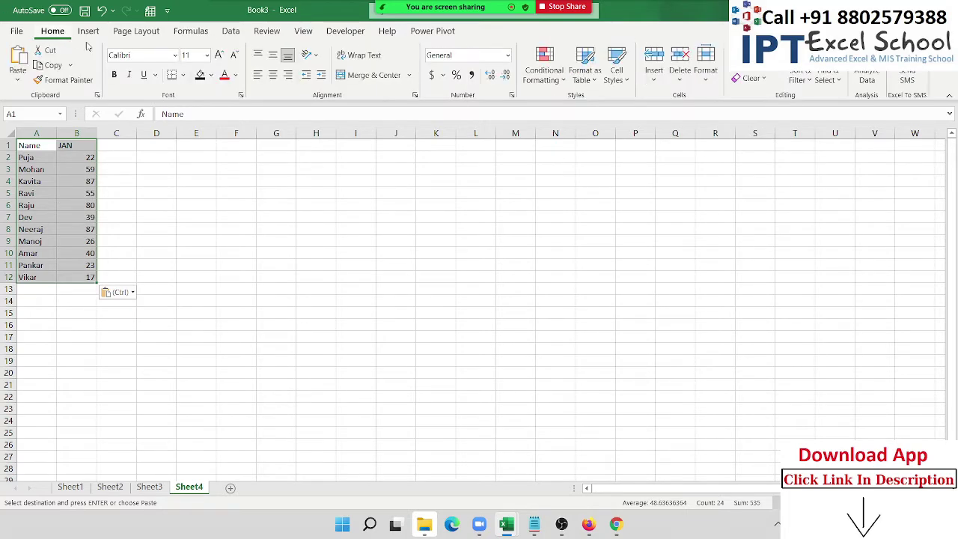
{"action": "left_click", "coordinate": [182, 75]}
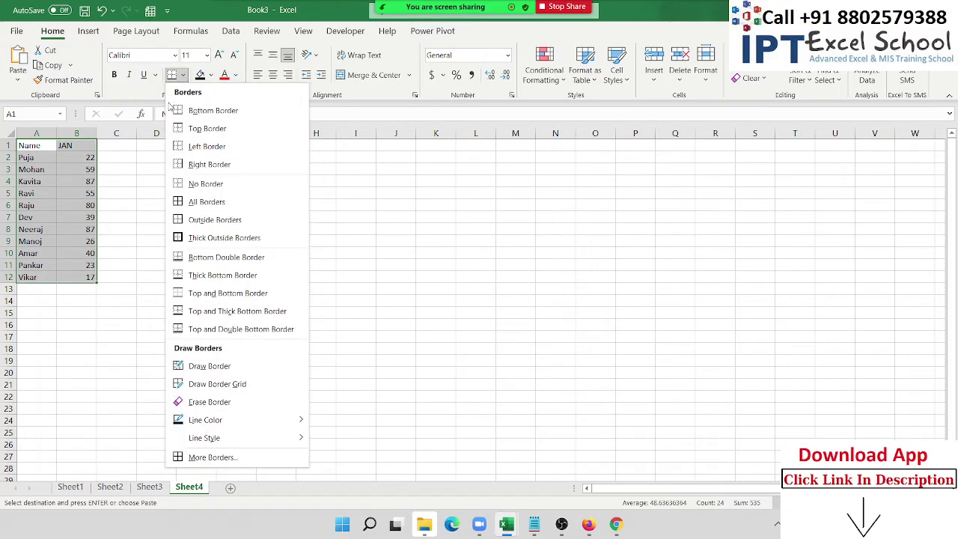
{"action": "left_click", "coordinate": [181, 200]}
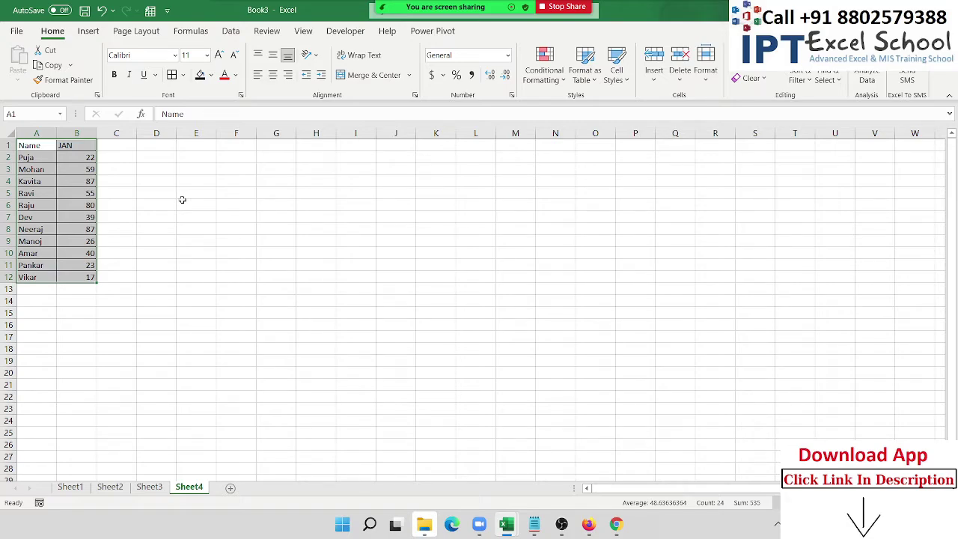
{"action": "left_click", "coordinate": [211, 78]}
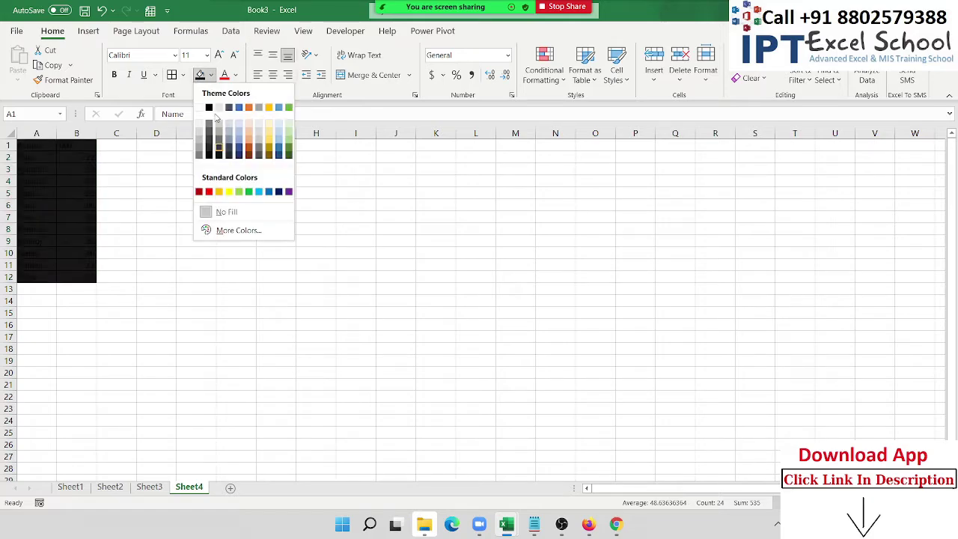
{"action": "left_click", "coordinate": [229, 193]}
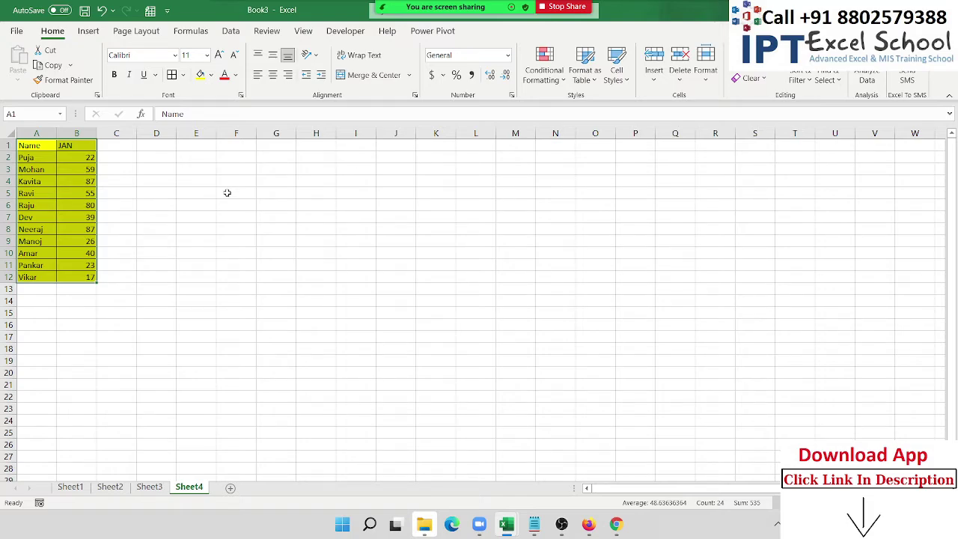
Copy the A1:B12 table to H7, then undo the paste and the yellow fill.
{"action": "key", "text": "ctrl+c"}
{"action": "left_click", "coordinate": [318, 216]}
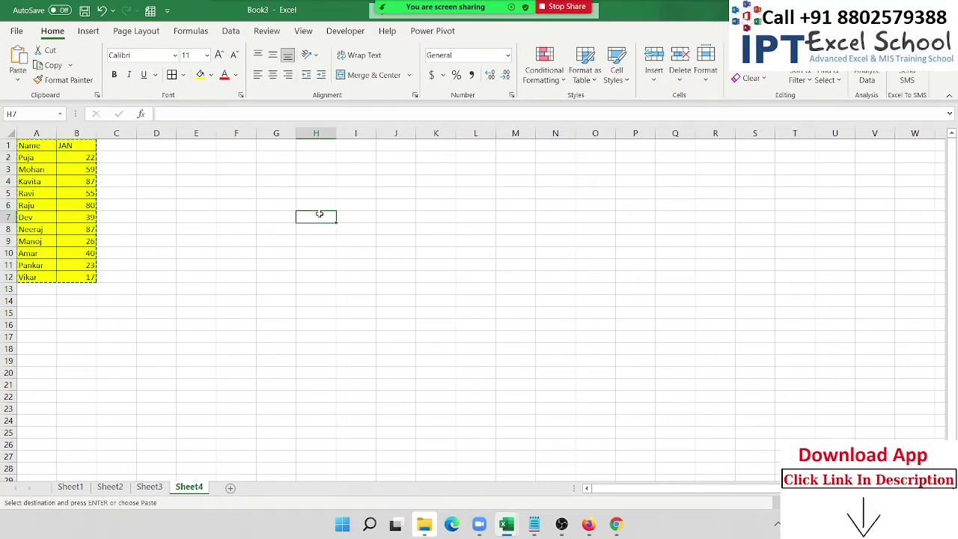
{"action": "key", "text": "ctrl+v"}
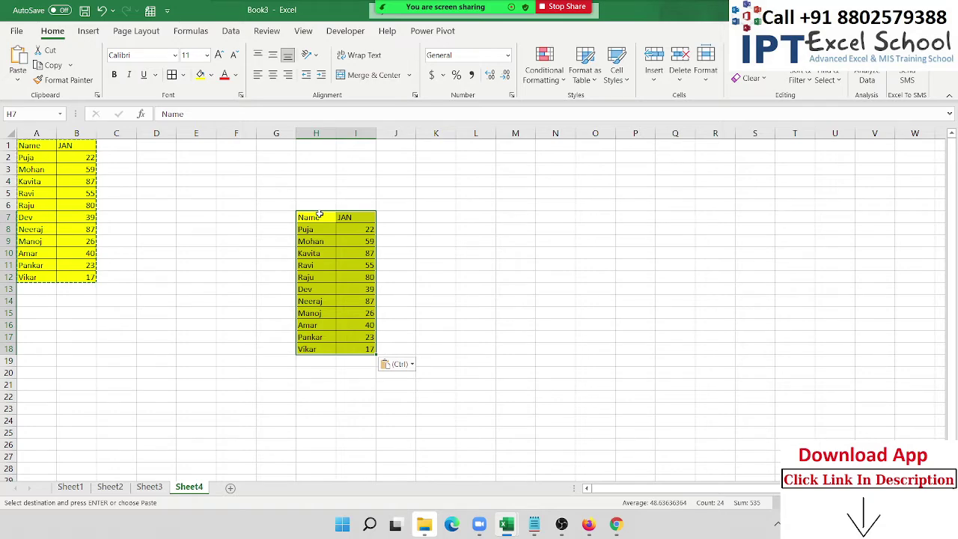
{"action": "key", "text": "ctrl+z"}
{"action": "key", "text": "ctrl+z"}
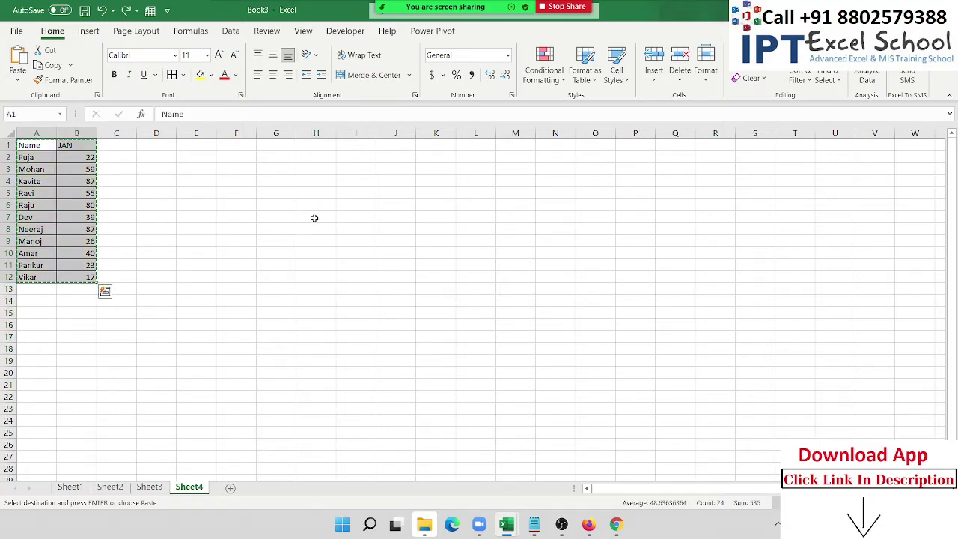
Restore the yellow fill and enter =B2+20 in B3.
{"action": "key", "text": "ctrl+y"}
{"action": "left_click", "coordinate": [82, 160]}
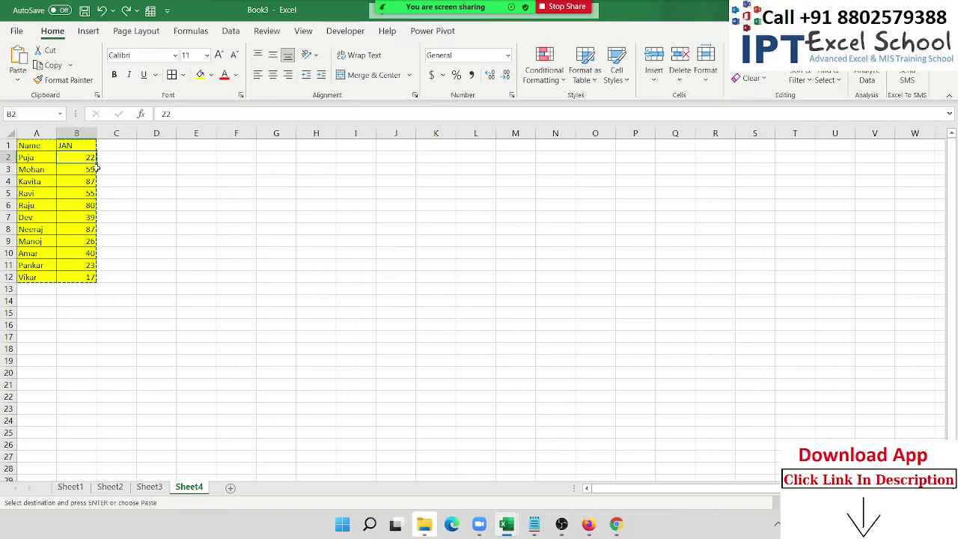
{"action": "left_click", "coordinate": [97, 169]}
{"action": "type", "text": "="}
{"action": "key", "text": "Up"}
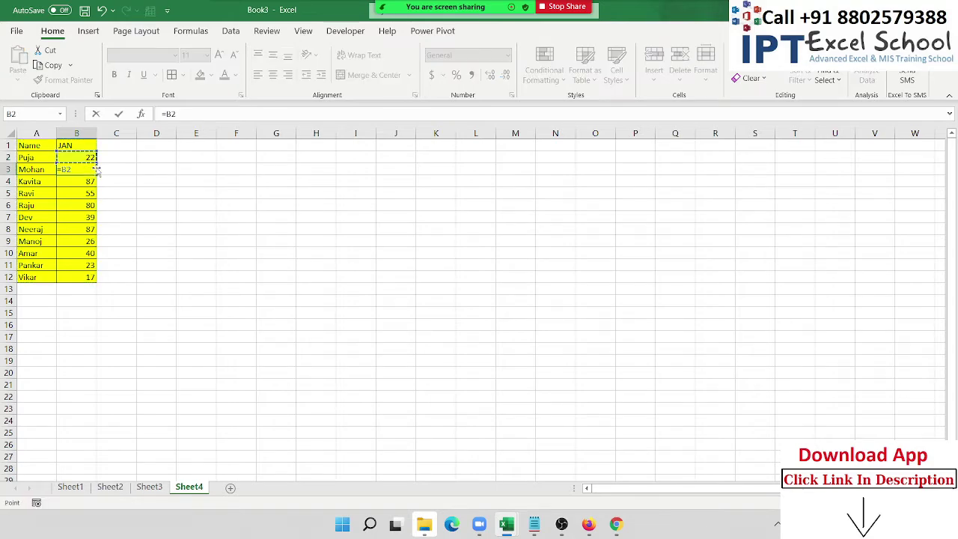
{"action": "type", "text": "+20"}
{"action": "key", "text": "Return"}
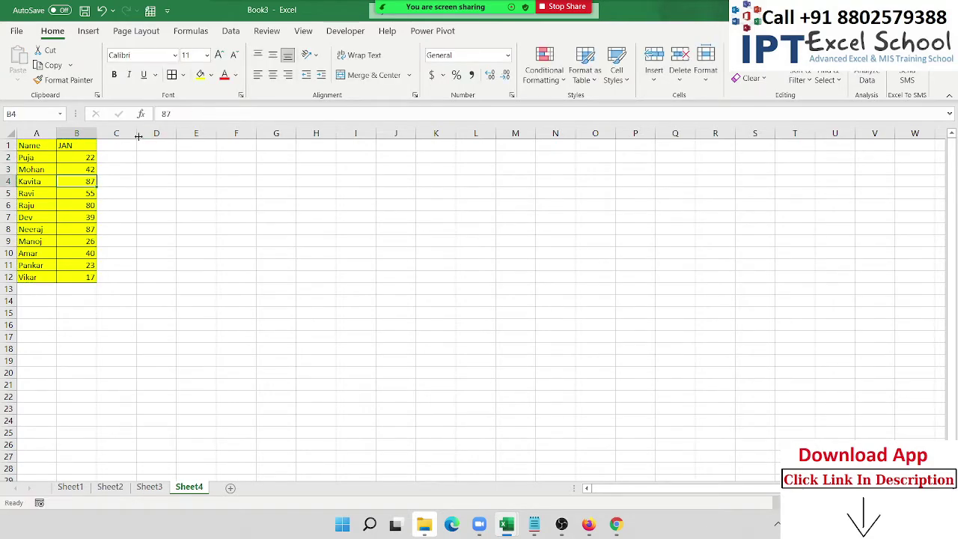
Fill the B3 formula down to B12, then copy the A1:B12 table.
{"action": "key", "text": "Up"}
{"action": "key", "text": "ctrl+shift+Down"}
{"action": "key", "text": "ctrl+q"}
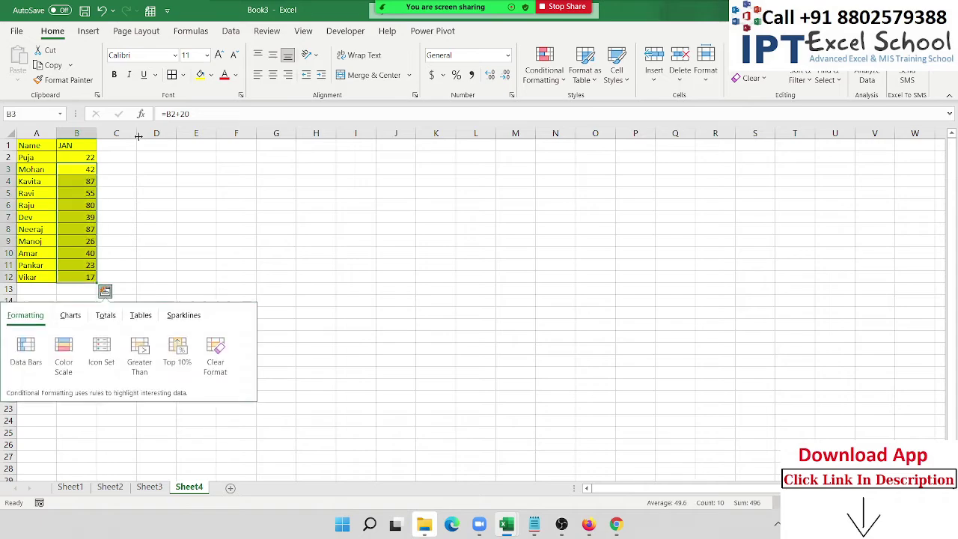
{"action": "key", "text": "Escape"}
{"action": "key", "text": "ctrl+d"}
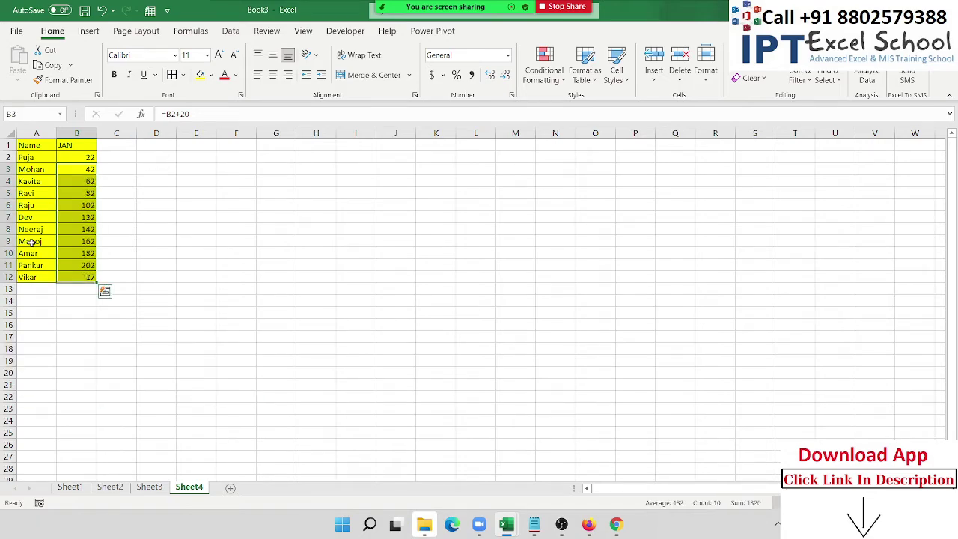
{"action": "left_click_drag", "start_coordinate": [32, 142], "coordinate": [89, 277]}
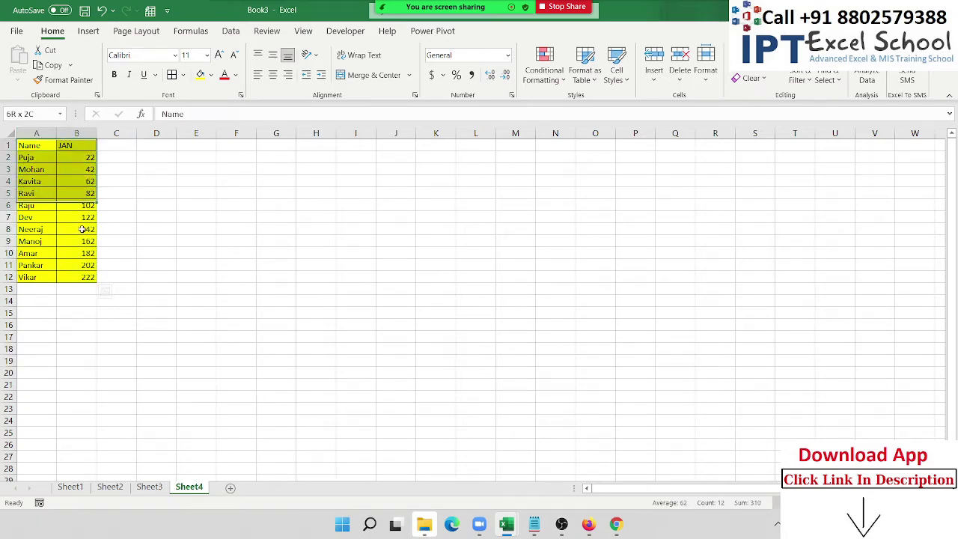
{"action": "key", "text": "ctrl+c"}
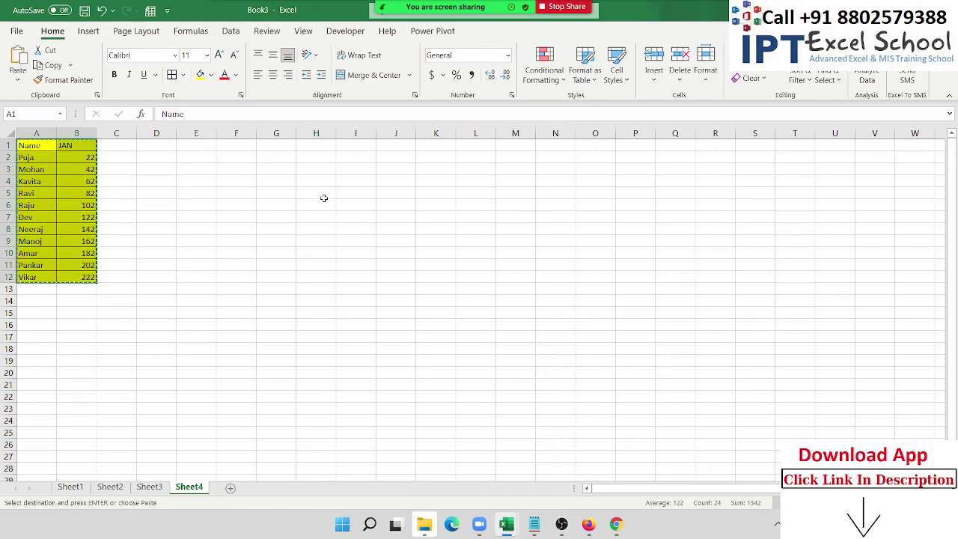
Paste Special only the formulas at I3, then compare the Puja entries in A2 and I4.
{"action": "left_click", "coordinate": [368, 168]}
{"action": "right_click", "coordinate": [369, 170]}
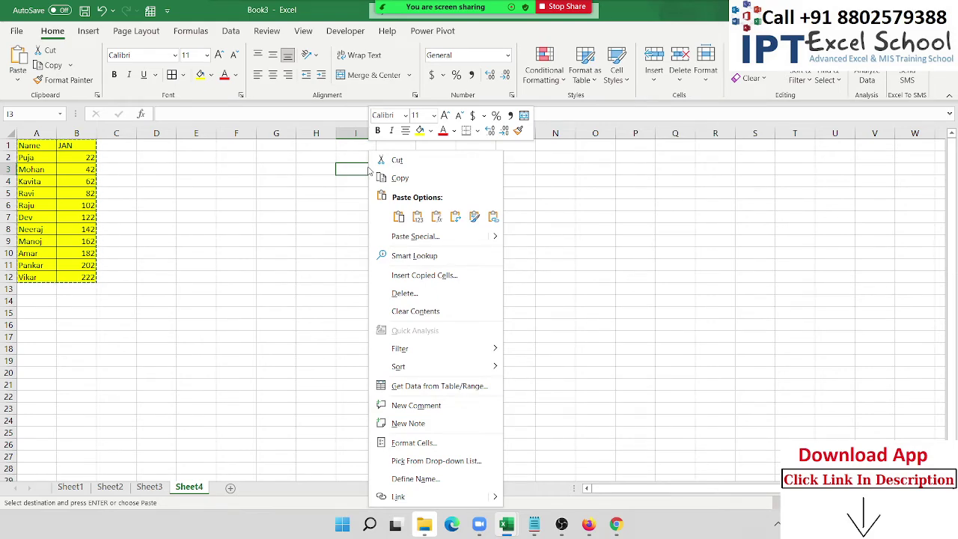
{"action": "left_click", "coordinate": [447, 239]}
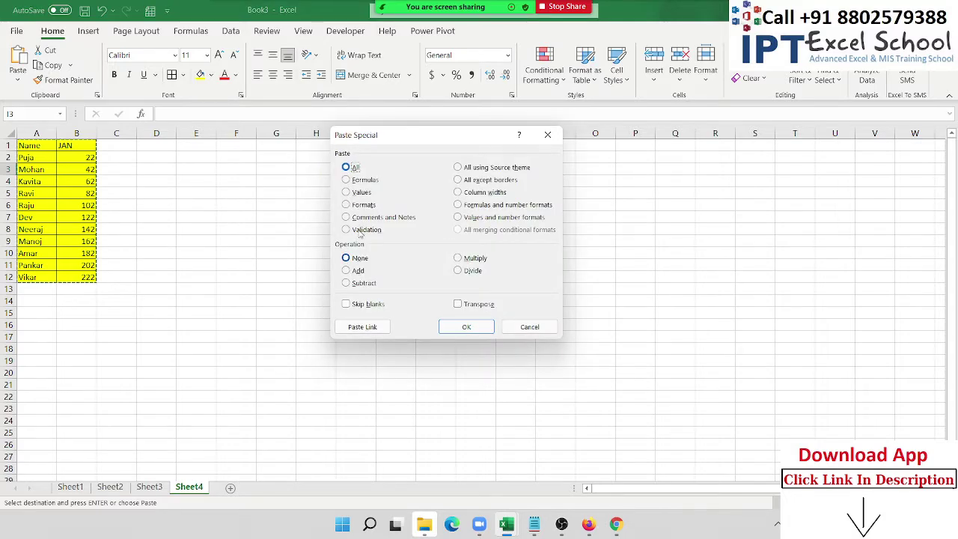
{"action": "left_click", "coordinate": [363, 180]}
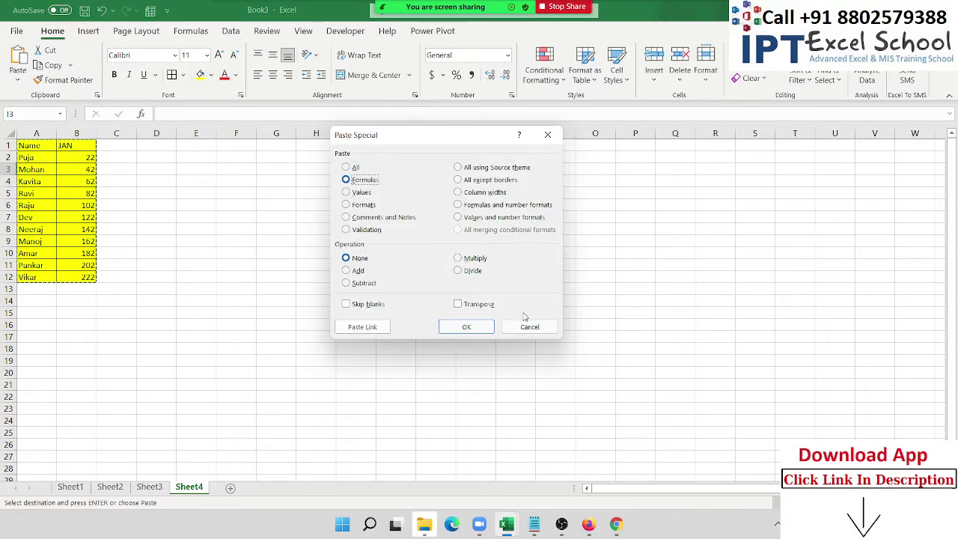
{"action": "left_click", "coordinate": [466, 328]}
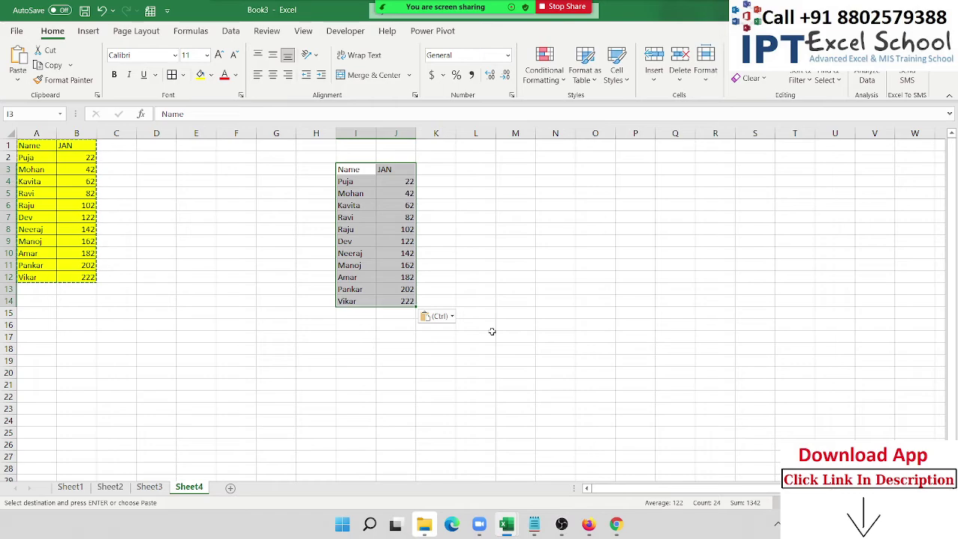
{"action": "left_click", "coordinate": [40, 159]}
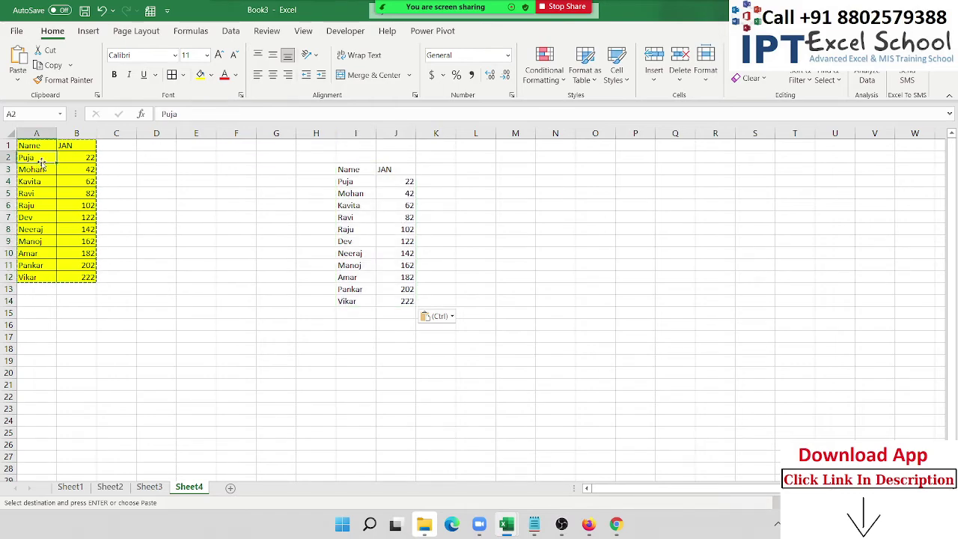
{"action": "left_click", "coordinate": [368, 184]}
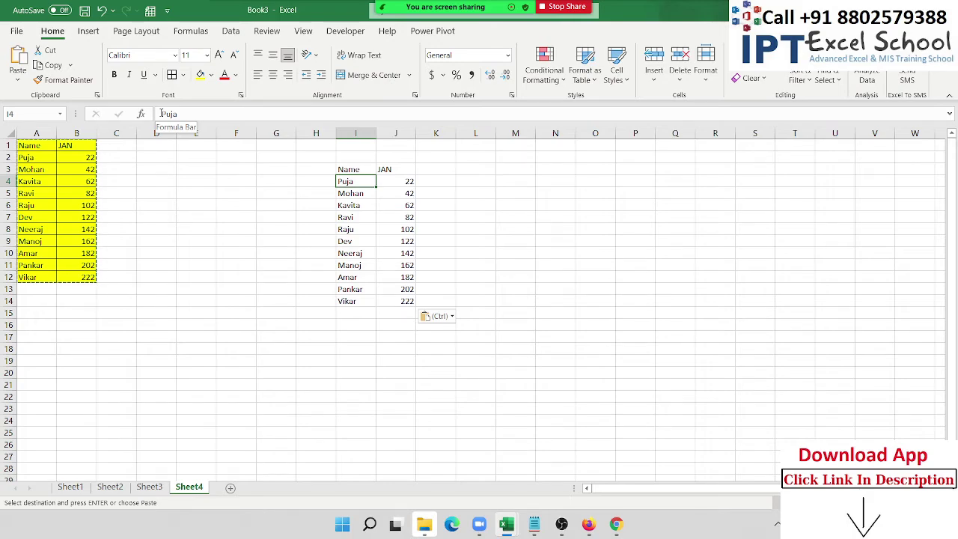
{"action": "left_click", "coordinate": [91, 169]}
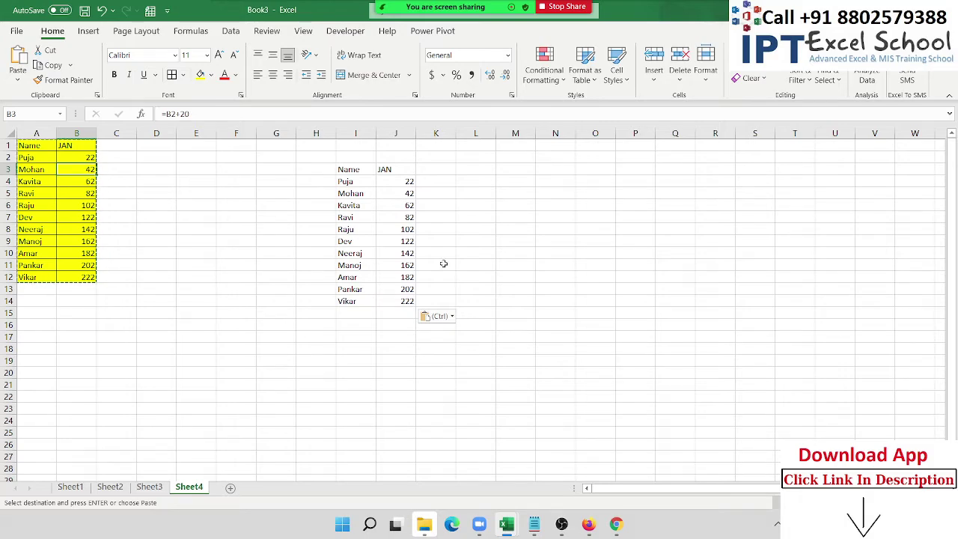
{"action": "right_click", "coordinate": [501, 215]}
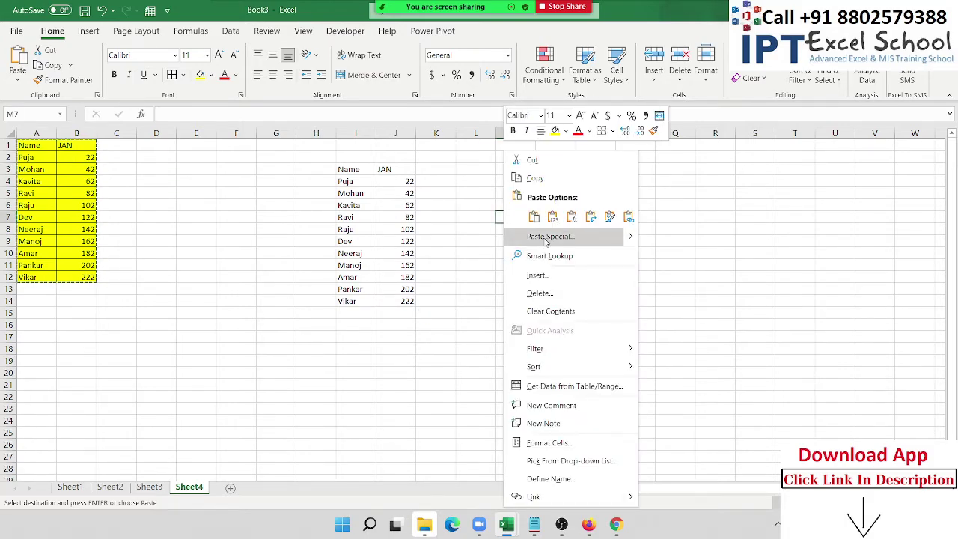
{"action": "left_click", "coordinate": [548, 236]}
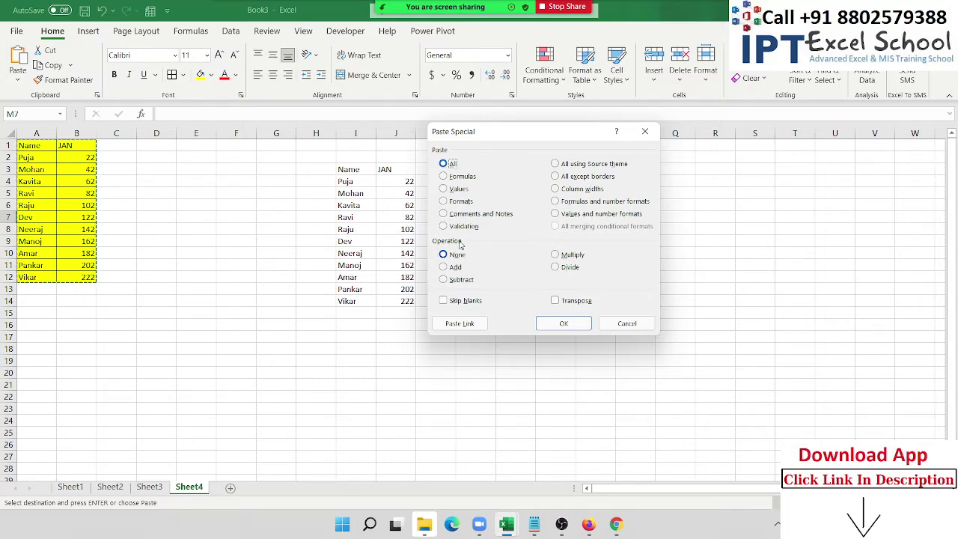
{"action": "left_click", "coordinate": [458, 192]}
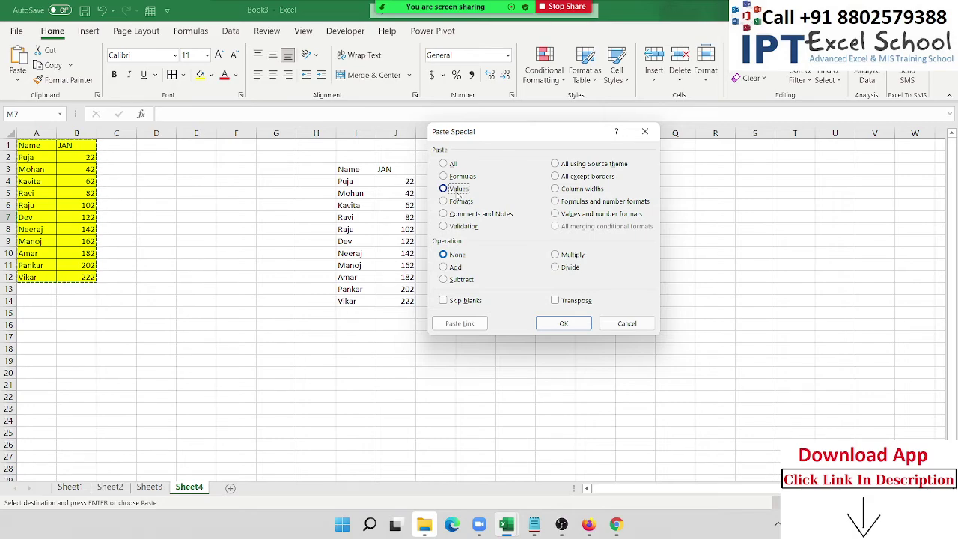
{"action": "left_click", "coordinate": [458, 189]}
{"action": "left_click", "coordinate": [563, 323]}
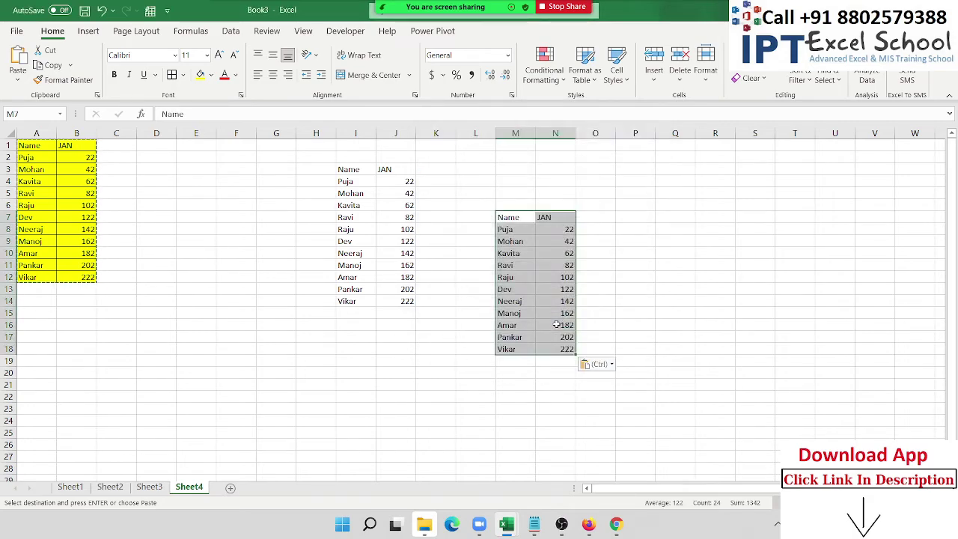
{"action": "left_click", "coordinate": [554, 253]}
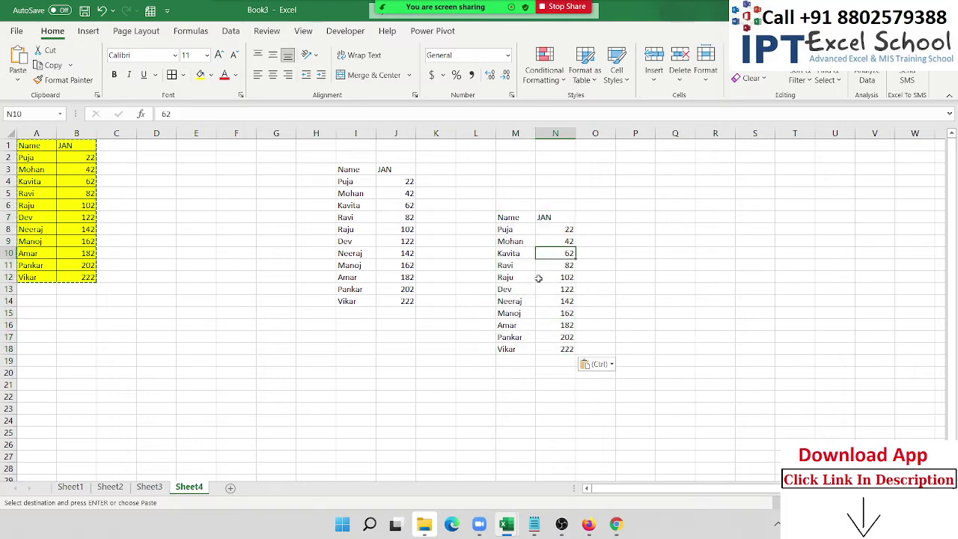
{"action": "left_click", "coordinate": [550, 277]}
{"action": "left_click", "coordinate": [528, 216]}
{"action": "key", "text": "ctrl+shift+Right"}
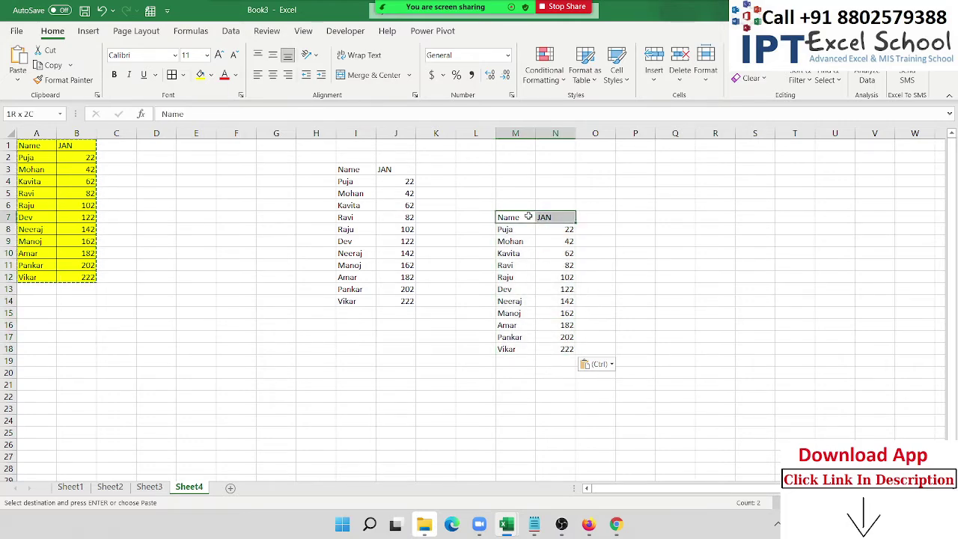
{"action": "key", "text": "ctrl+shift+Down"}
{"action": "key", "text": "Delete"}
{"action": "key", "text": "Left"}
{"action": "key", "text": "Left"}
{"action": "key", "text": "Left"}
{"action": "key", "text": "Left"}
Check the formula behind J5, then copy the JAN figures in J4:J14.
{"action": "key", "text": "Up"}
{"action": "key", "text": "Up"}
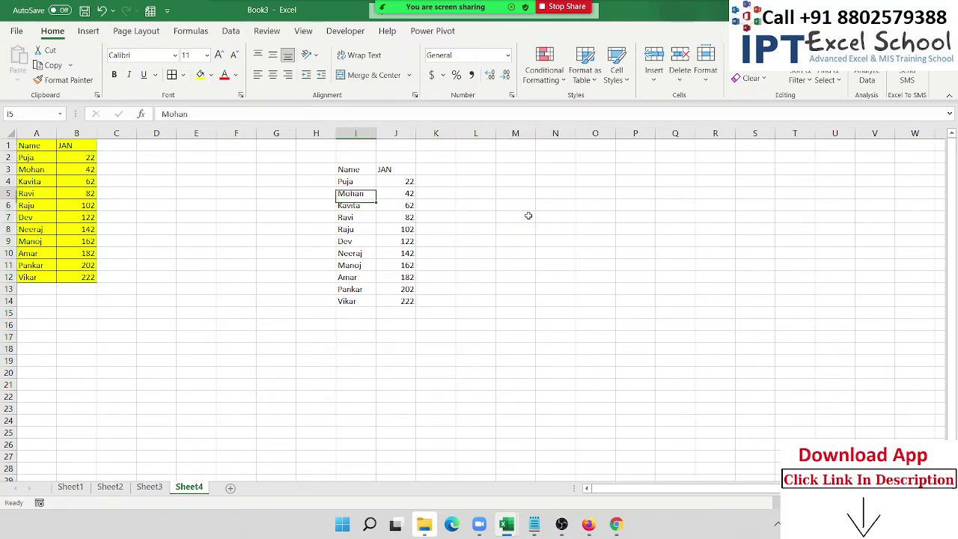
{"action": "key", "text": "Right"}
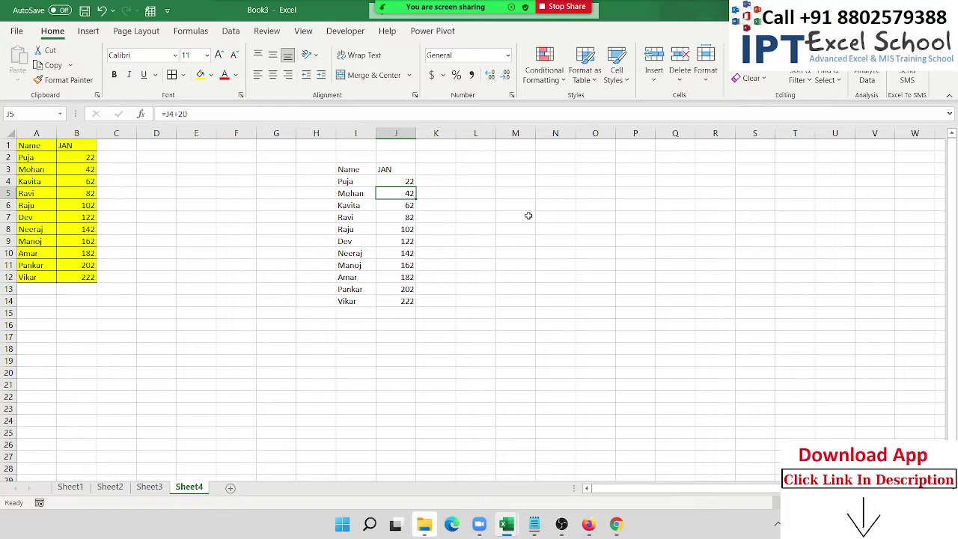
{"action": "key", "text": "Up"}
{"action": "key", "text": "ctrl+shift+Down"}
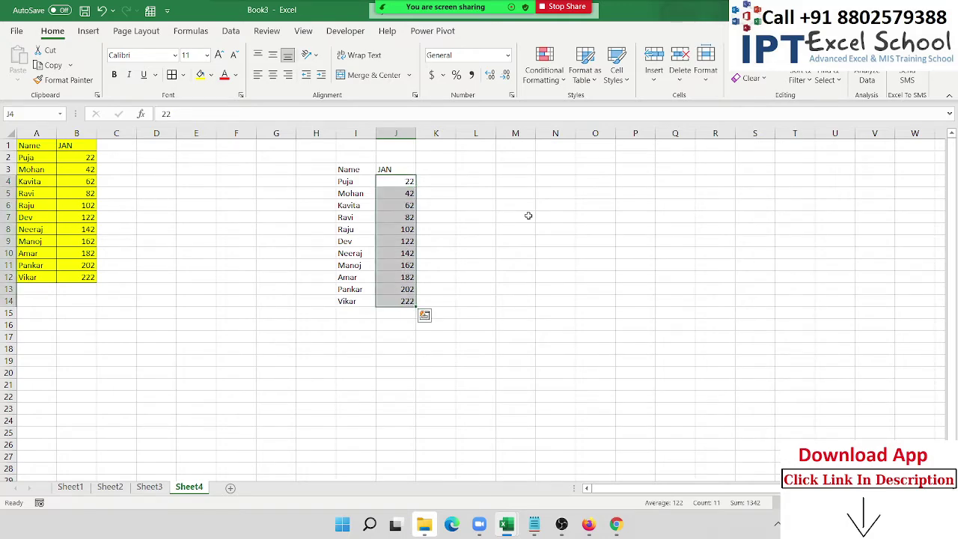
{"action": "key", "text": "ctrl+c"}
Paste J4:J14 over itself as values only, check J6 and J4, and cancel the copy.
{"action": "right_click", "coordinate": [406, 201]}
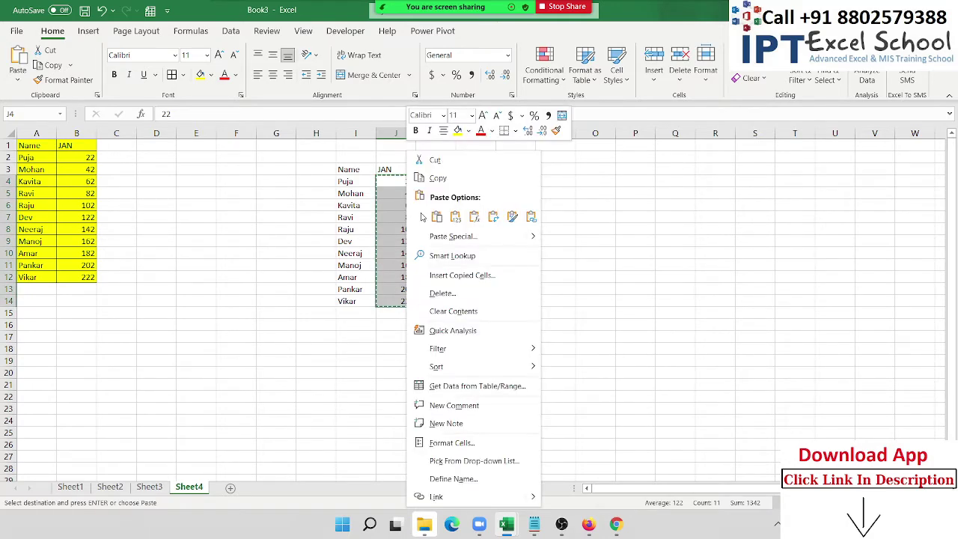
{"action": "left_click", "coordinate": [460, 237]}
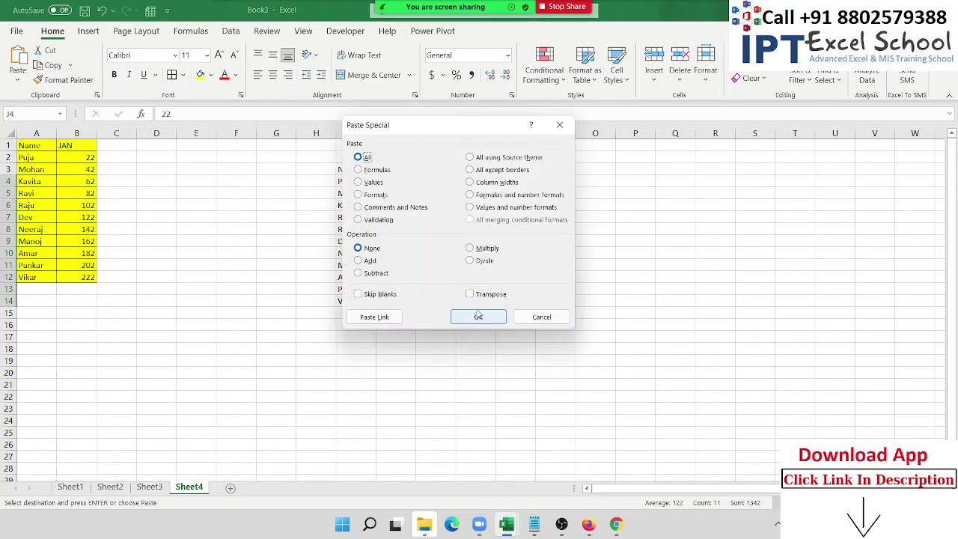
{"action": "left_click", "coordinate": [357, 182]}
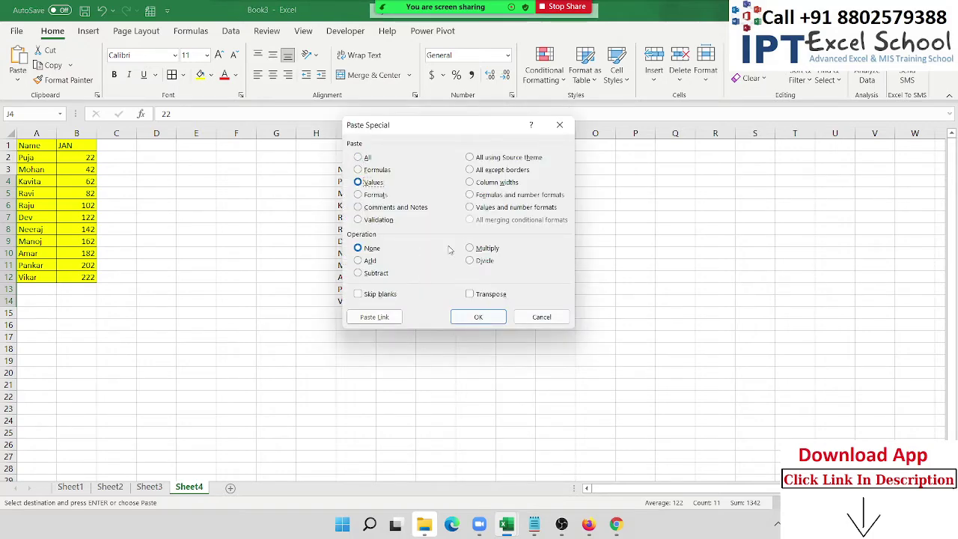
{"action": "left_click", "coordinate": [477, 316]}
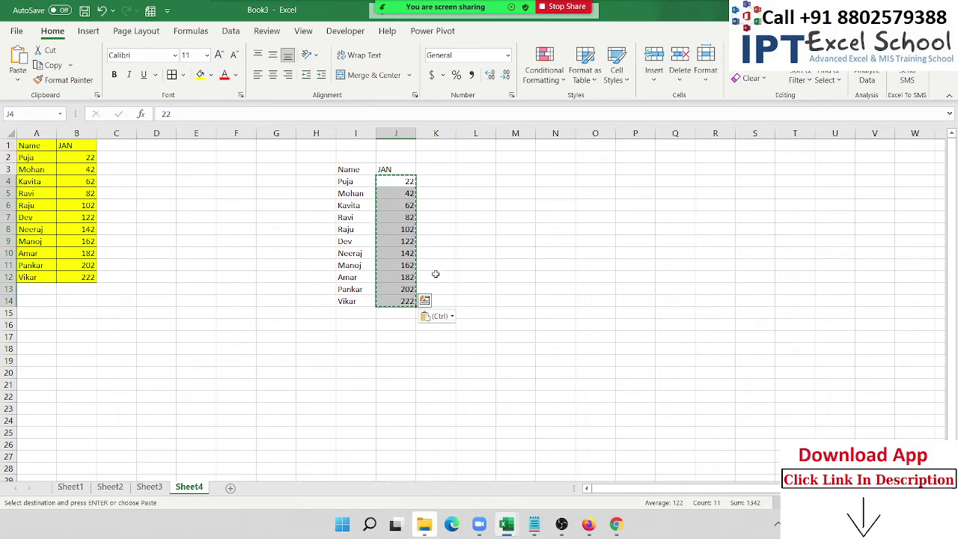
{"action": "left_click", "coordinate": [399, 229]}
{"action": "left_click", "coordinate": [408, 205]}
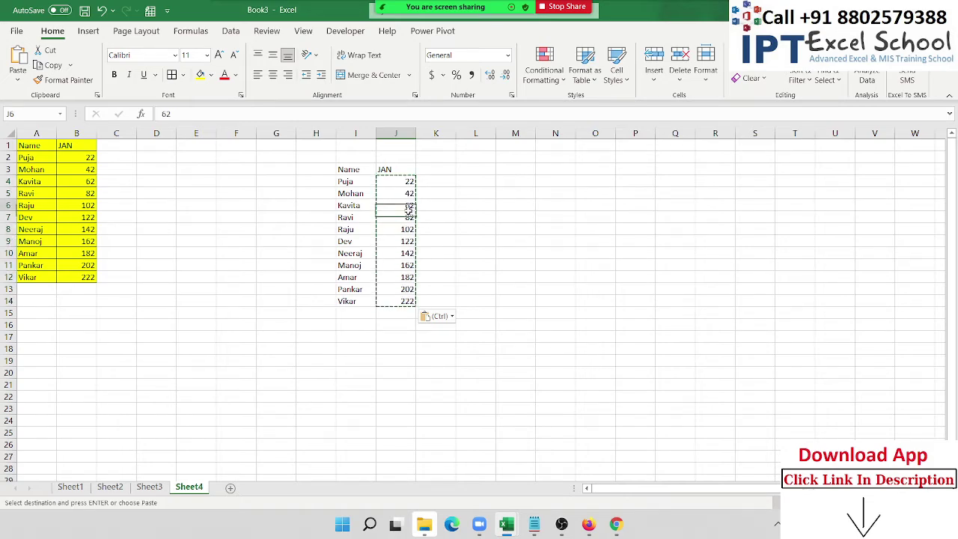
{"action": "left_click", "coordinate": [408, 182]}
{"action": "key", "text": "Escape"}
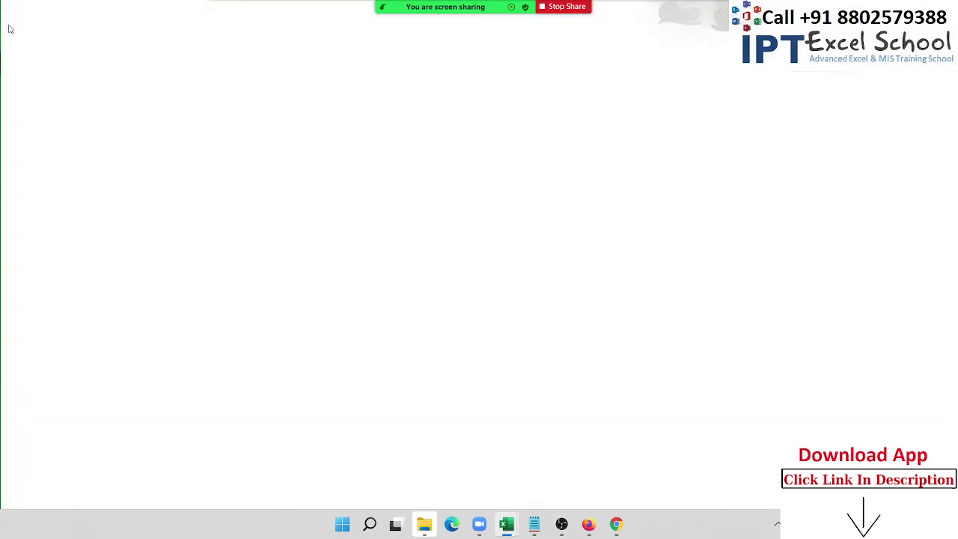
Open 5.Dashboard - Sales Performance from Recent, view the Data sheet, then return to Overview.
{"action": "left_click", "coordinate": [11, 30]}
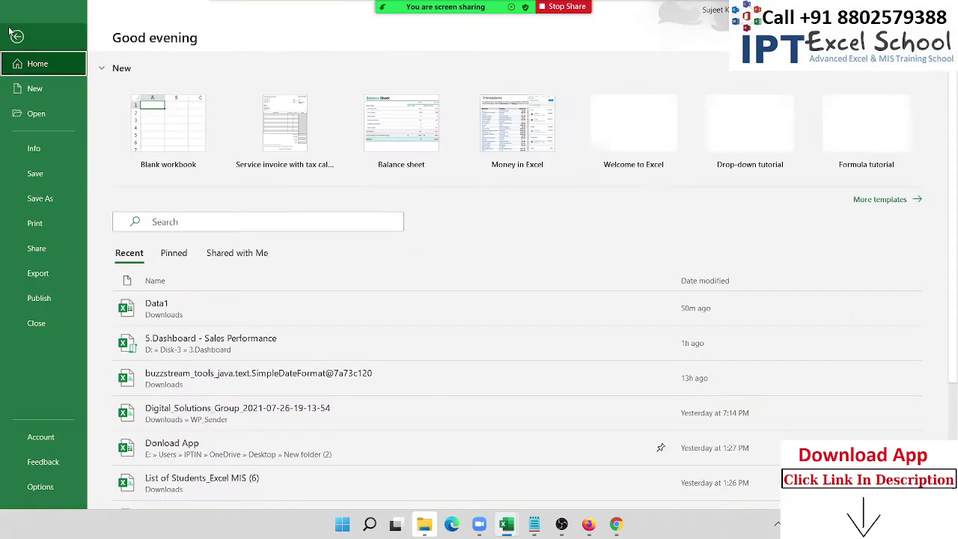
{"action": "left_click", "coordinate": [269, 342]}
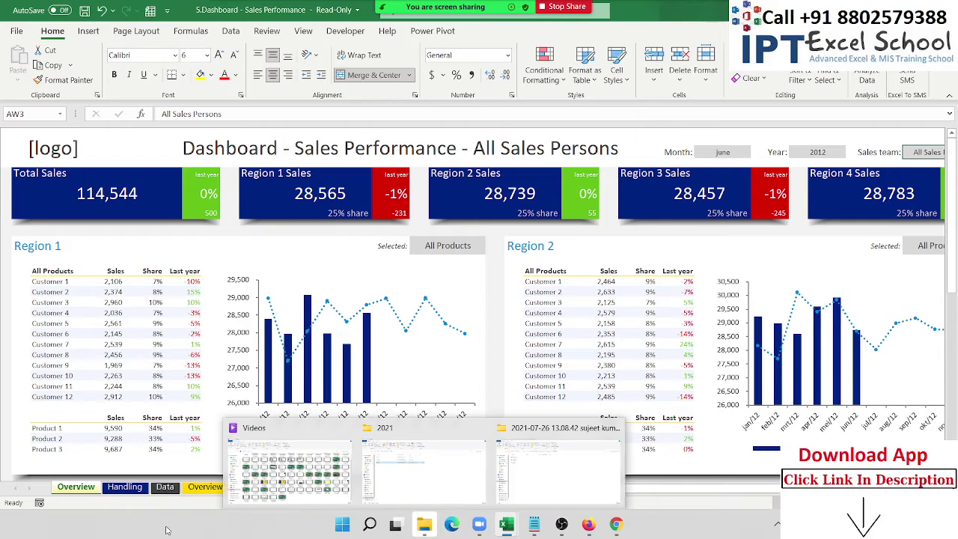
{"action": "left_click", "coordinate": [64, 334]}
{"action": "scroll", "coordinate": [148, 360], "scroll_direction": "down", "scroll_amount": 2}
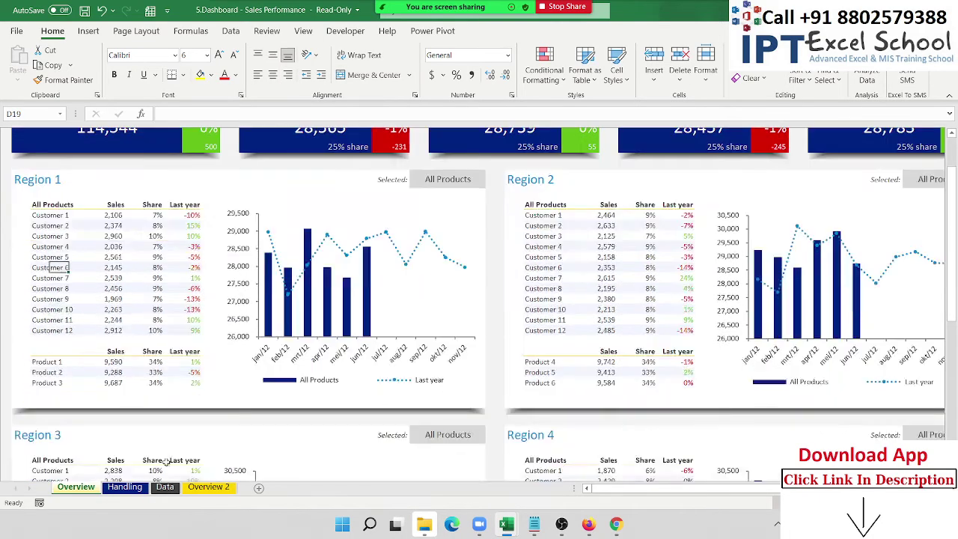
{"action": "left_click", "coordinate": [165, 488]}
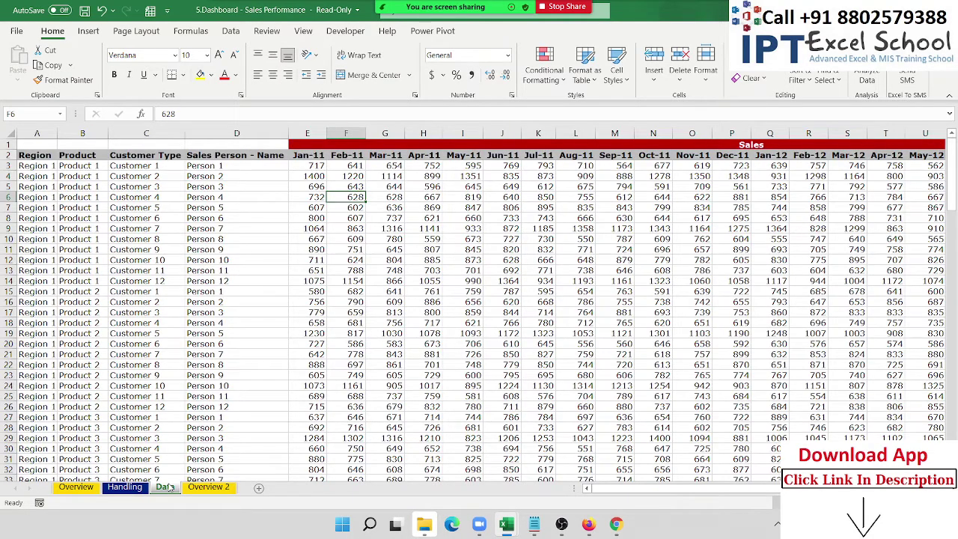
{"action": "left_click", "coordinate": [76, 487]}
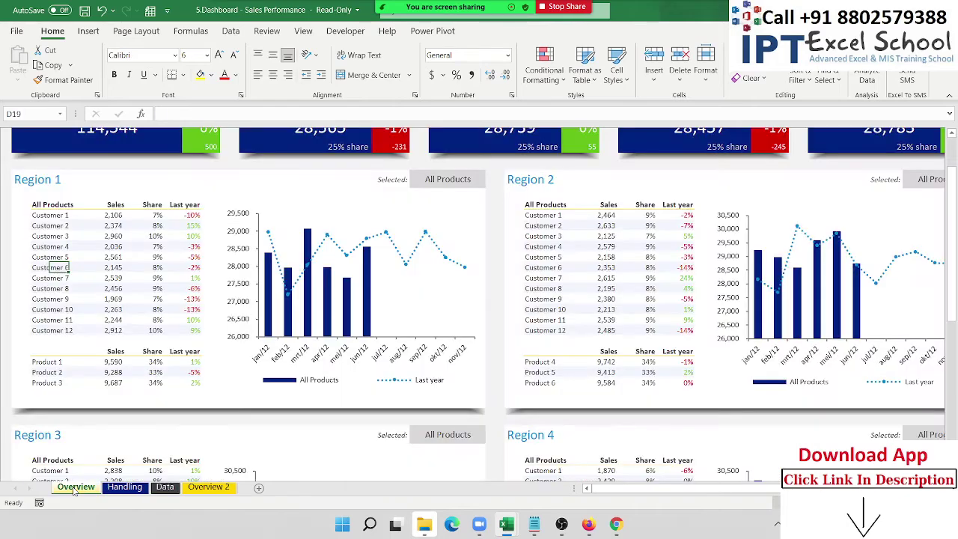
Copy the Overview sheet to a new book using Move or Copy with Create a copy ticked.
{"action": "scroll", "coordinate": [194, 433], "scroll_direction": "up", "scroll_amount": 2}
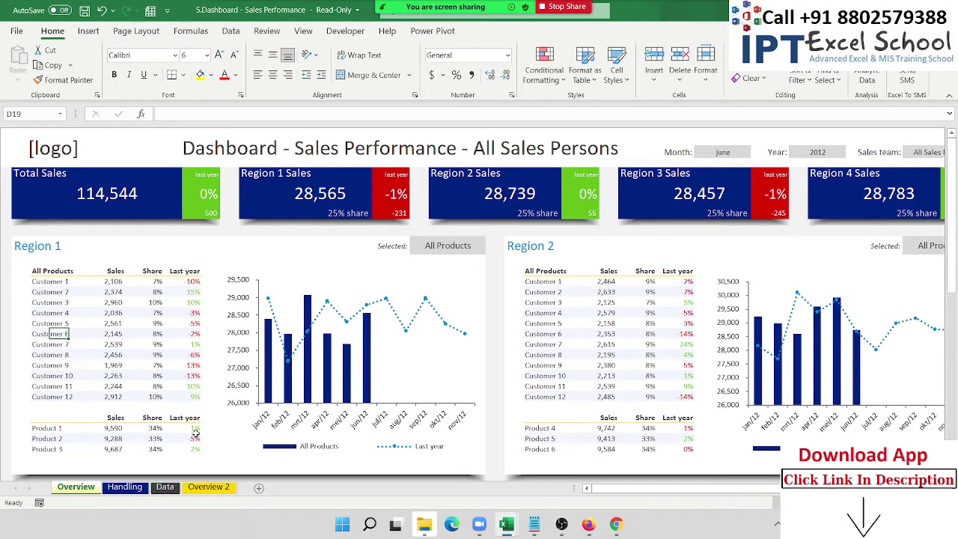
{"action": "right_click", "coordinate": [85, 491]}
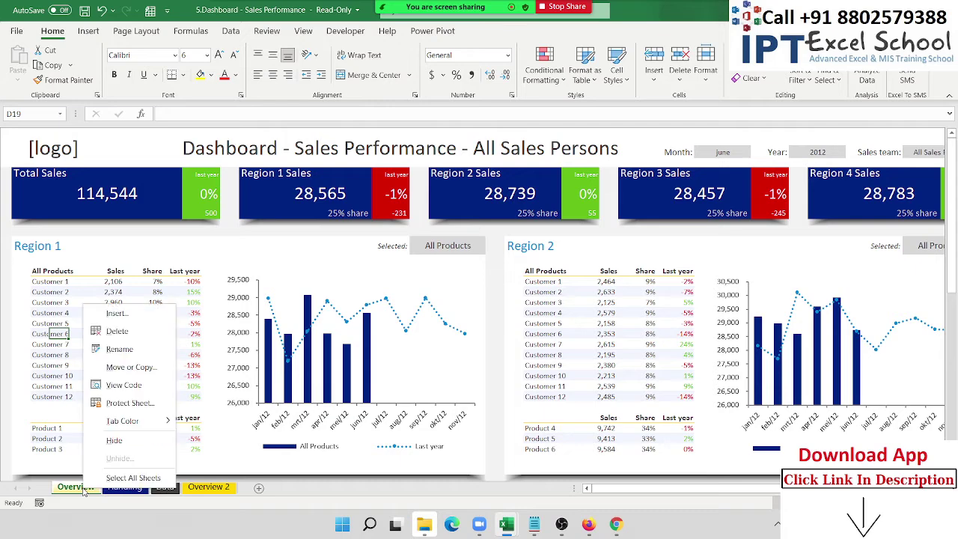
{"action": "left_click", "coordinate": [114, 368]}
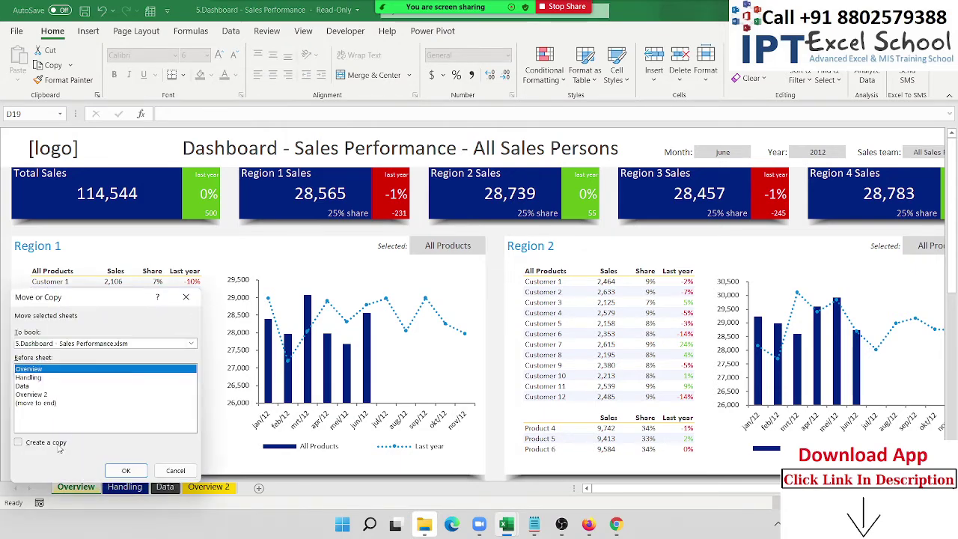
{"action": "left_click", "coordinate": [60, 447]}
{"action": "left_click", "coordinate": [191, 343]}
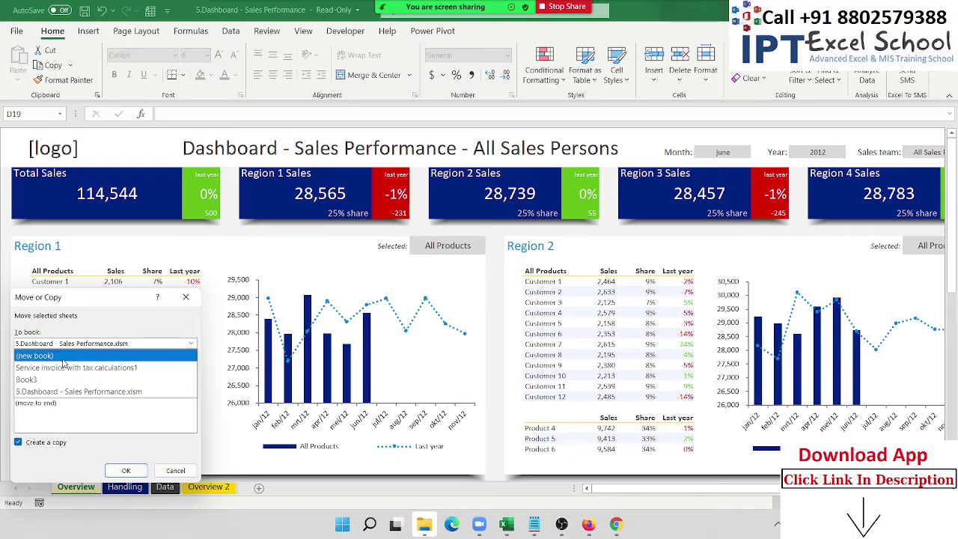
{"action": "left_click", "coordinate": [65, 358]}
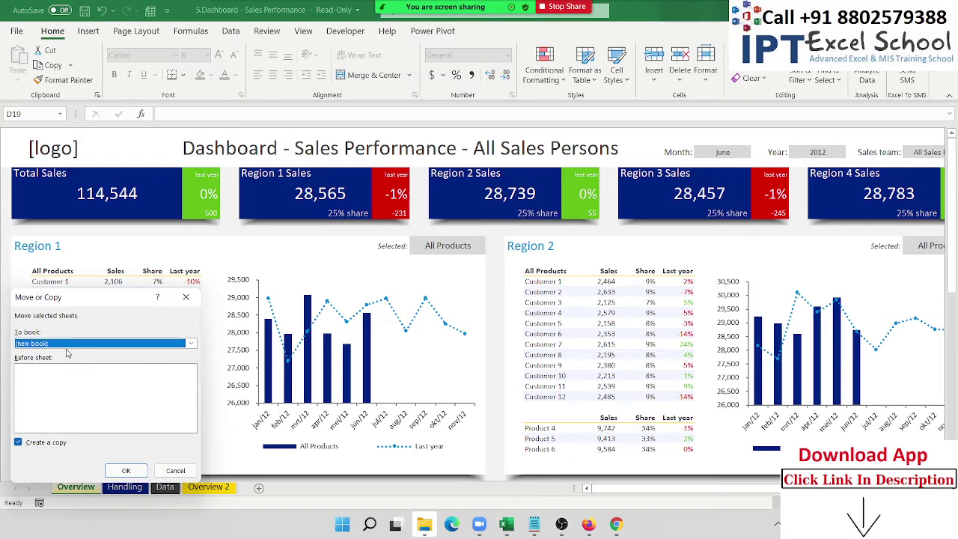
{"action": "left_click", "coordinate": [126, 471]}
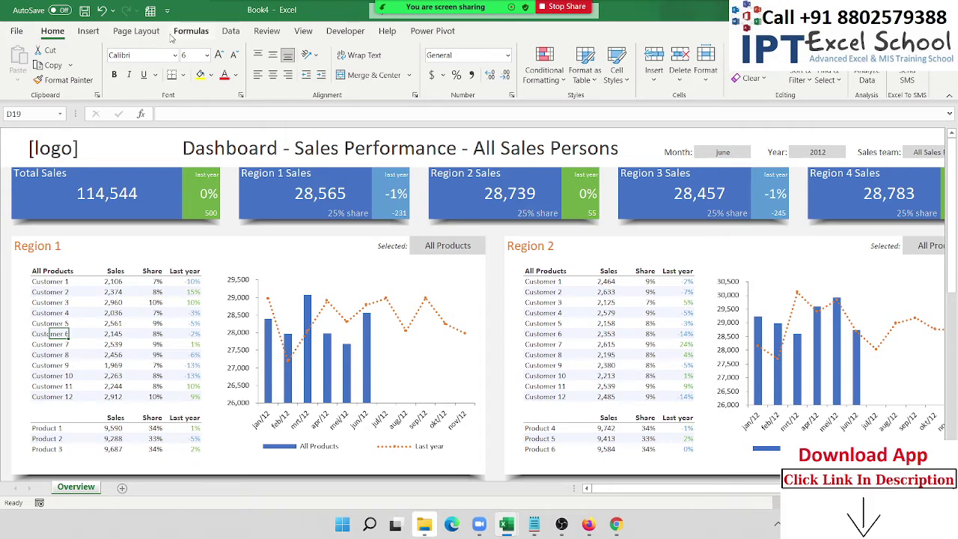
Show row and column headings, then inspect F14's formula linking to the source workbook.
{"action": "left_click", "coordinate": [136, 31]}
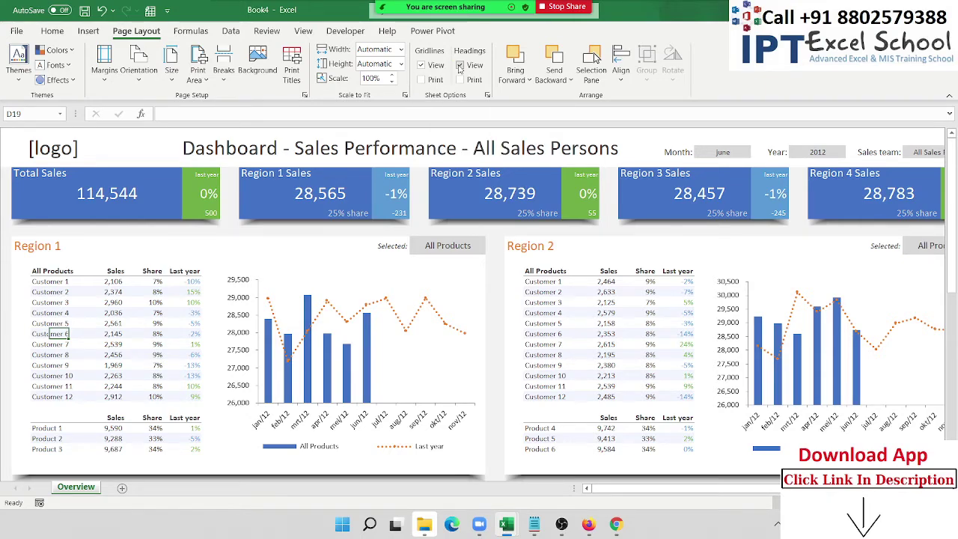
{"action": "left_click", "coordinate": [460, 66]}
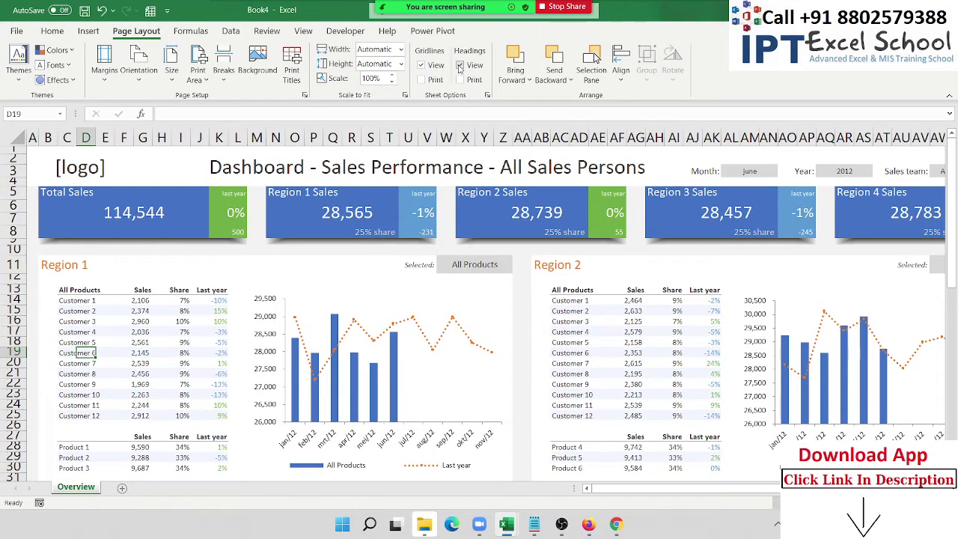
{"action": "left_click", "coordinate": [145, 300]}
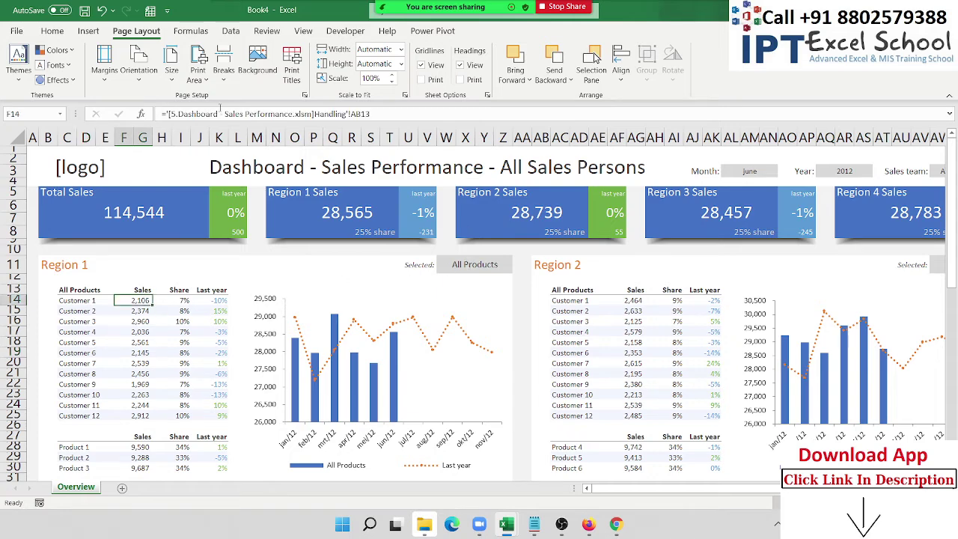
{"action": "left_click_drag", "start_coordinate": [218, 114], "coordinate": [370, 114]}
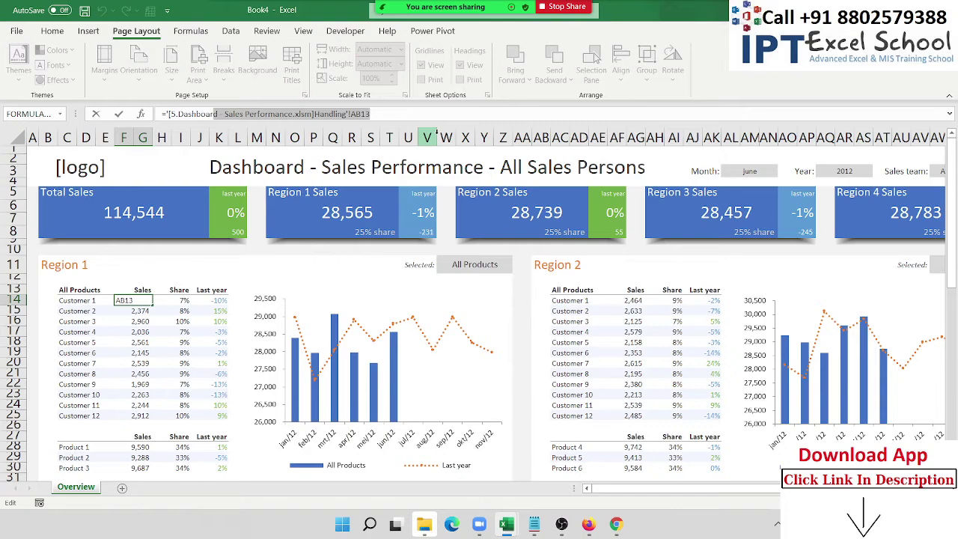
{"action": "key", "text": "ctrl+Return"}
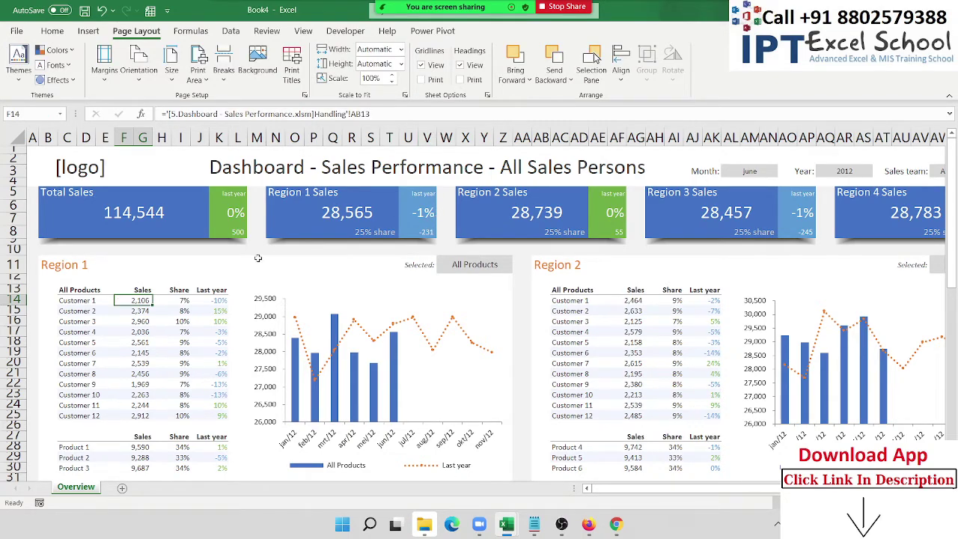
Check the J17, Total Sales and 500 difference formulas, then select the whole sheet.
{"action": "left_click", "coordinate": [187, 310]}
{"action": "left_click", "coordinate": [216, 333]}
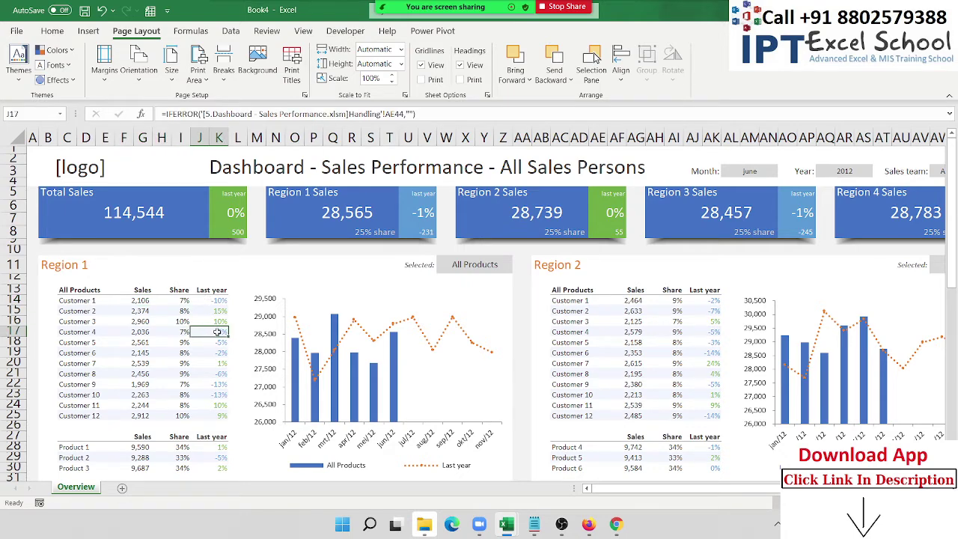
{"action": "left_click", "coordinate": [165, 327]}
{"action": "left_click", "coordinate": [116, 205]}
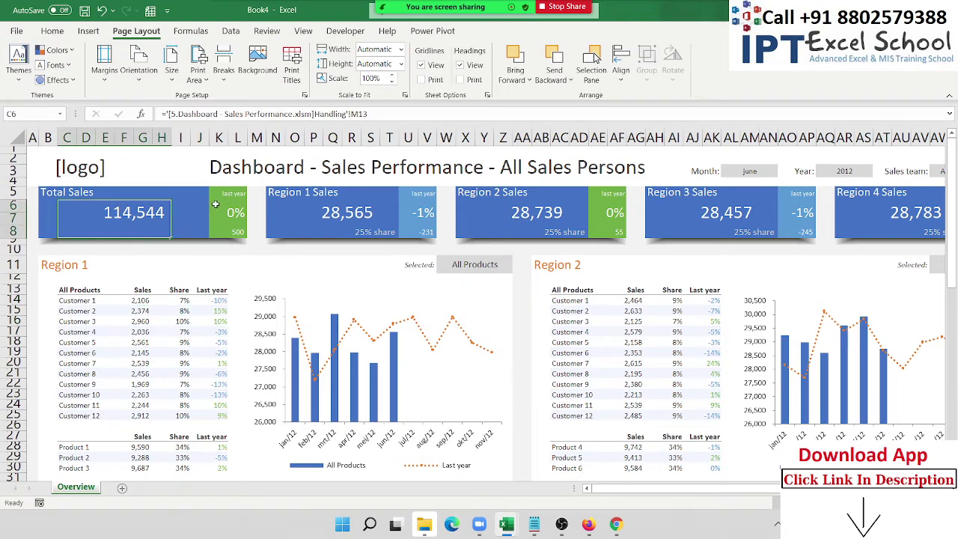
{"action": "left_click", "coordinate": [232, 213]}
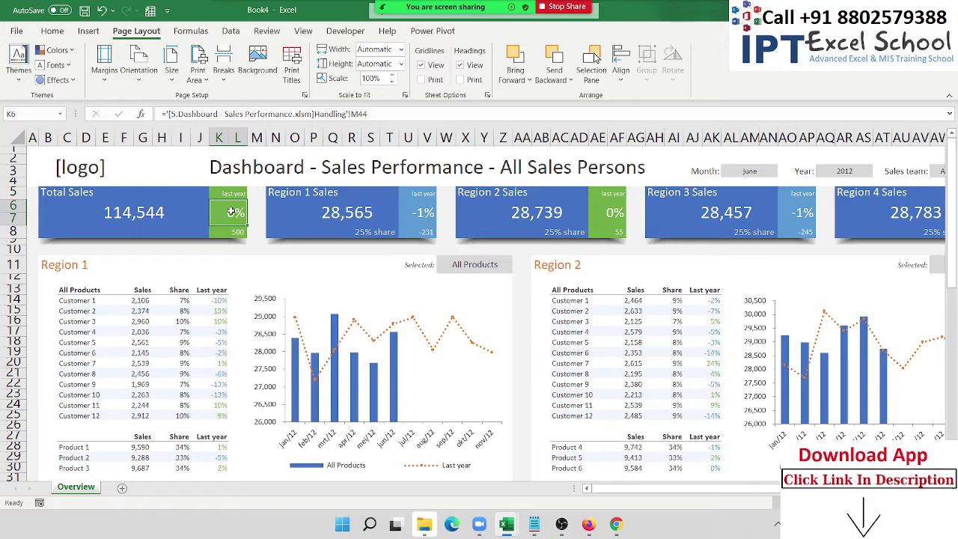
{"action": "left_click", "coordinate": [232, 232]}
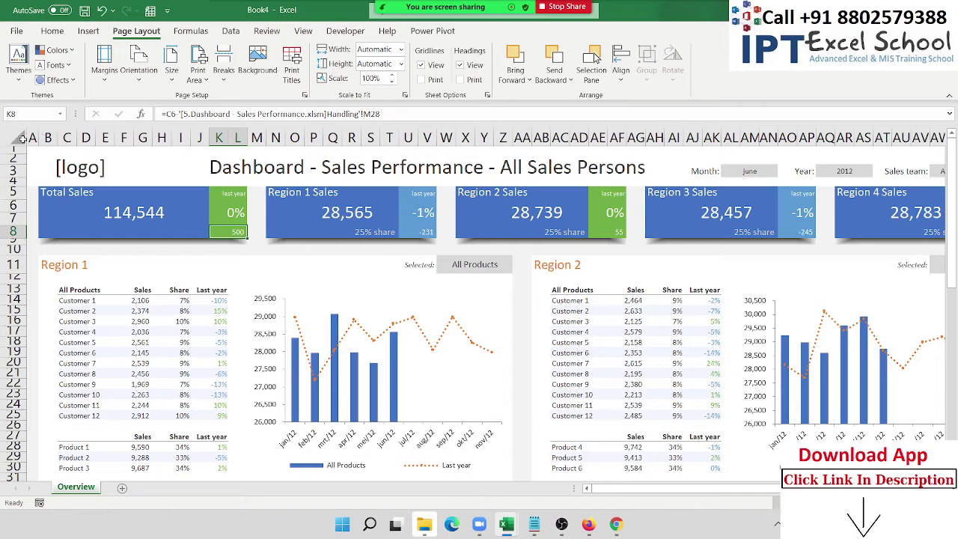
{"action": "left_click", "coordinate": [20, 138]}
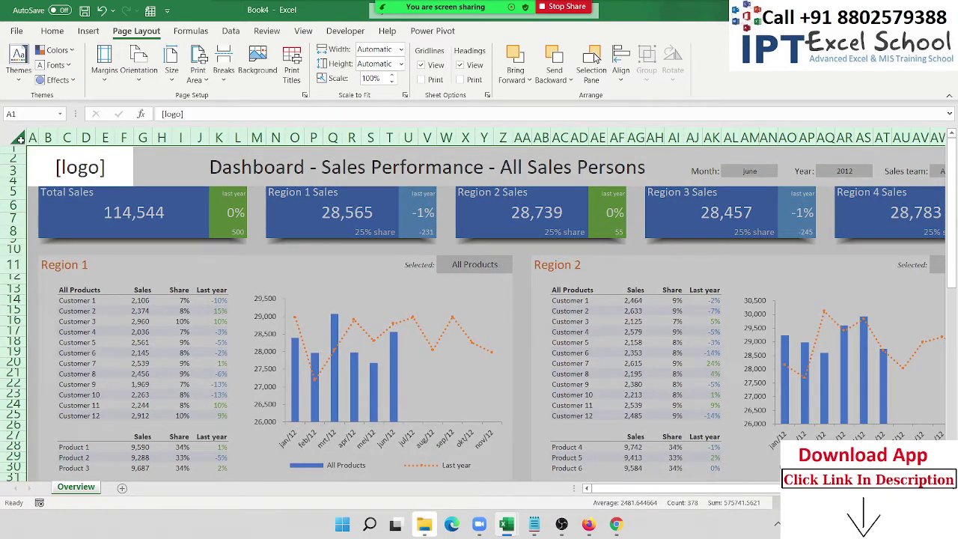
Copy the whole dashboard sheet and paste it over itself as values only.
{"action": "key", "text": "ctrl+c"}
{"action": "right_click", "coordinate": [197, 227]}
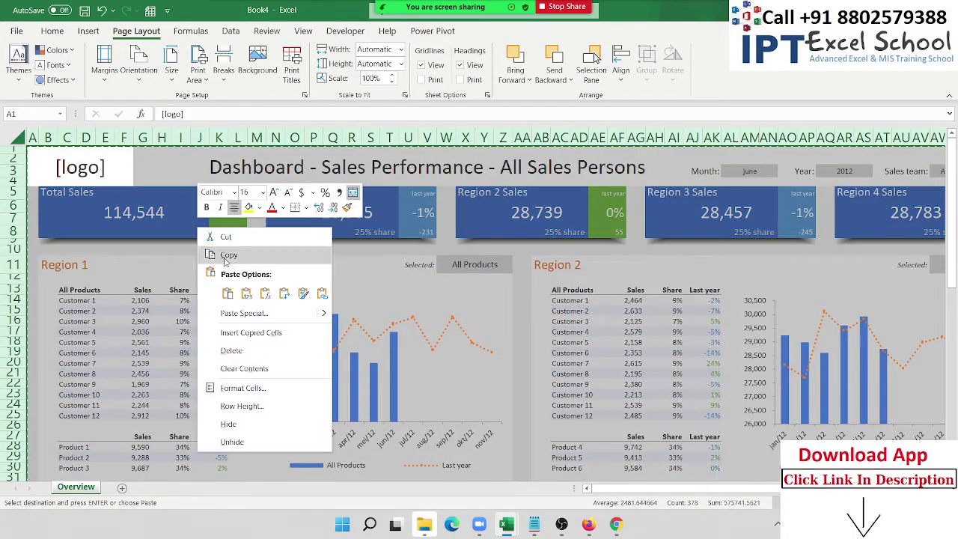
{"action": "left_click", "coordinate": [253, 314]}
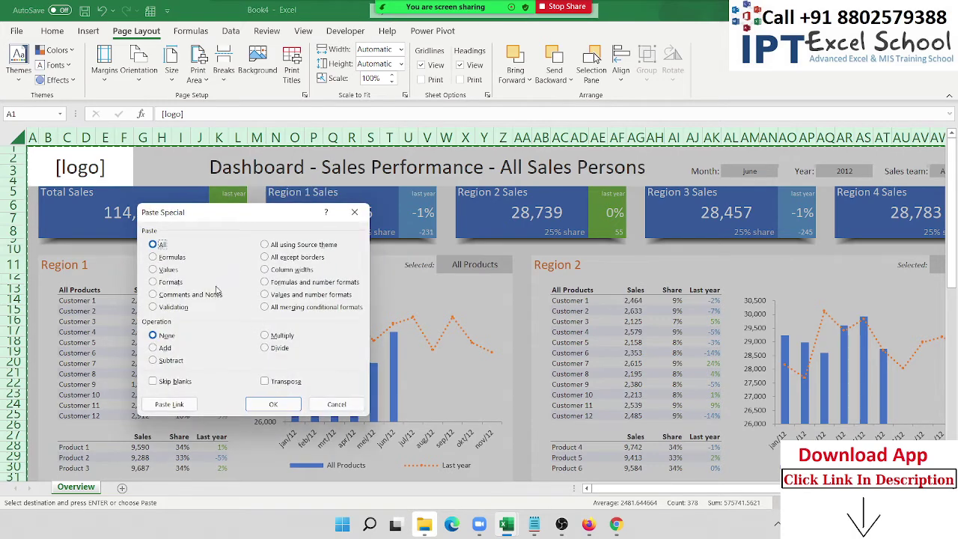
{"action": "left_click", "coordinate": [169, 269]}
{"action": "left_click", "coordinate": [273, 405]}
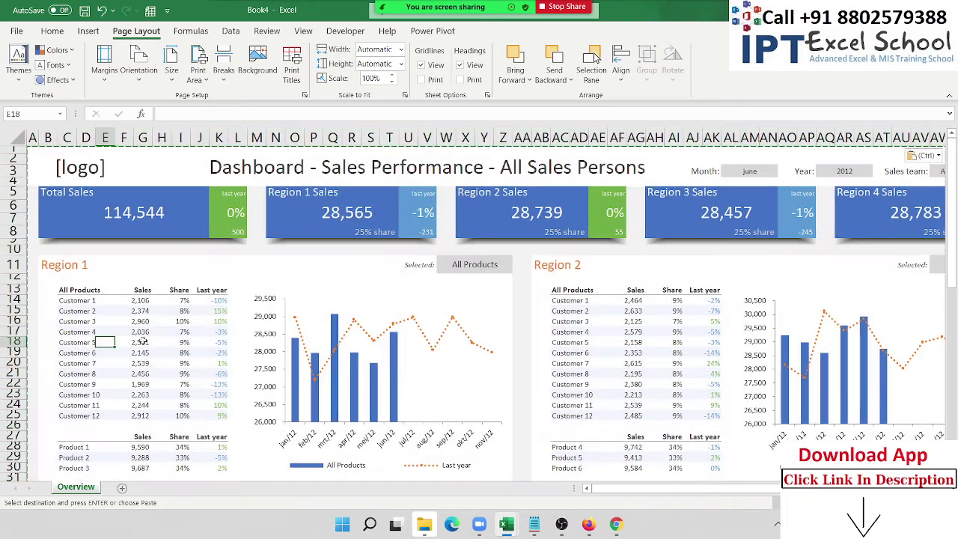
Check the customer figures in Regions 1 and 2, then close Book4.
{"action": "left_click", "coordinate": [147, 342]}
{"action": "left_click", "coordinate": [184, 342]}
{"action": "left_click", "coordinate": [207, 373]}
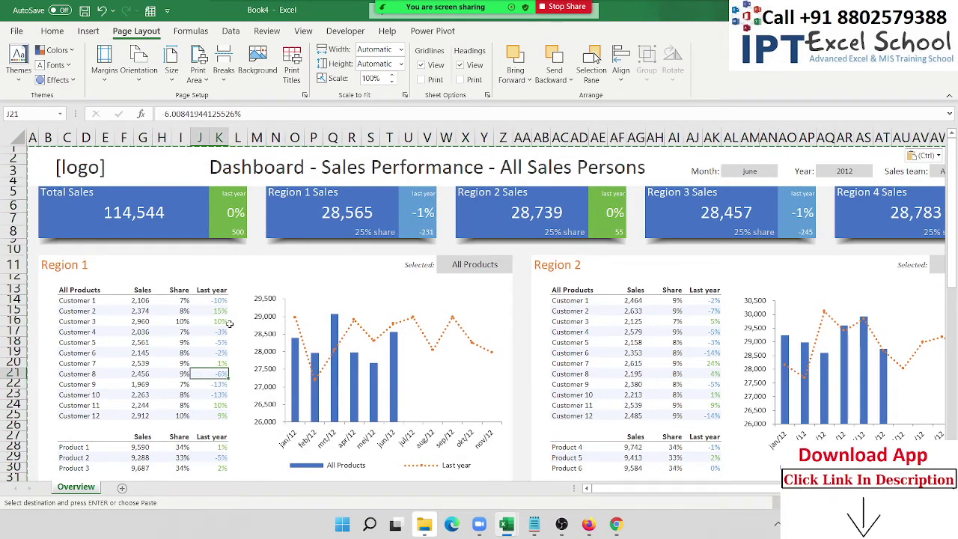
{"action": "left_click", "coordinate": [259, 347]}
{"action": "left_click", "coordinate": [212, 353]}
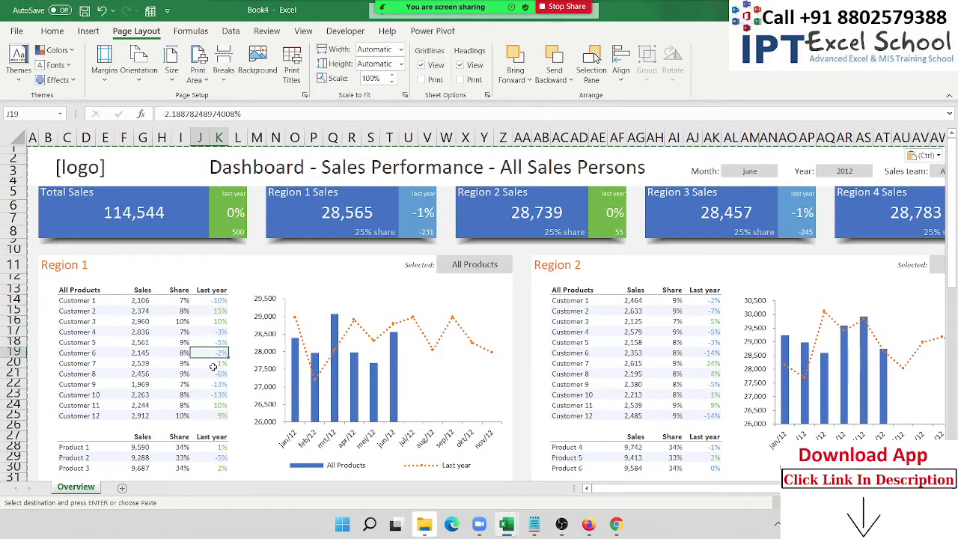
{"action": "left_click", "coordinate": [212, 385]}
{"action": "left_click", "coordinate": [630, 364]}
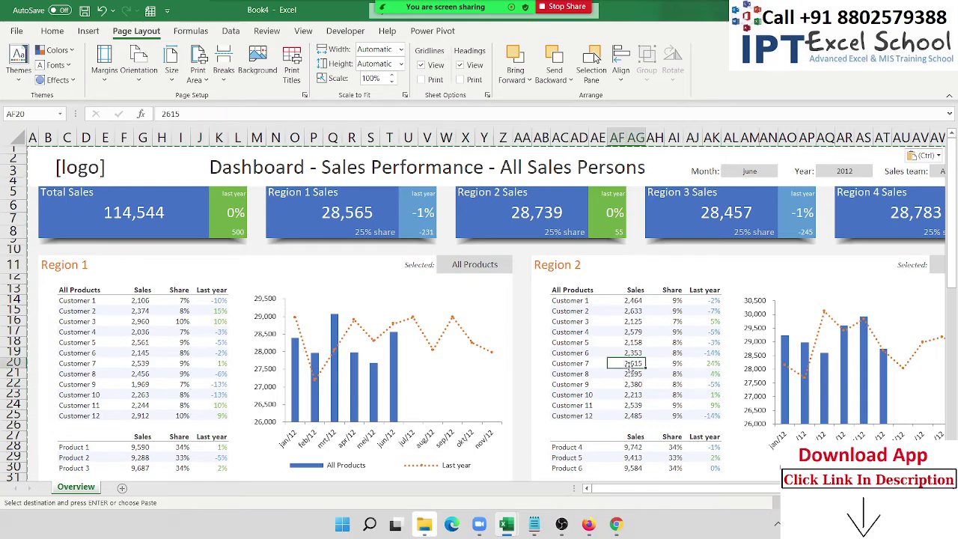
{"action": "left_click", "coordinate": [697, 342]}
{"action": "left_click", "coordinate": [678, 313]}
{"action": "left_click", "coordinate": [703, 322]}
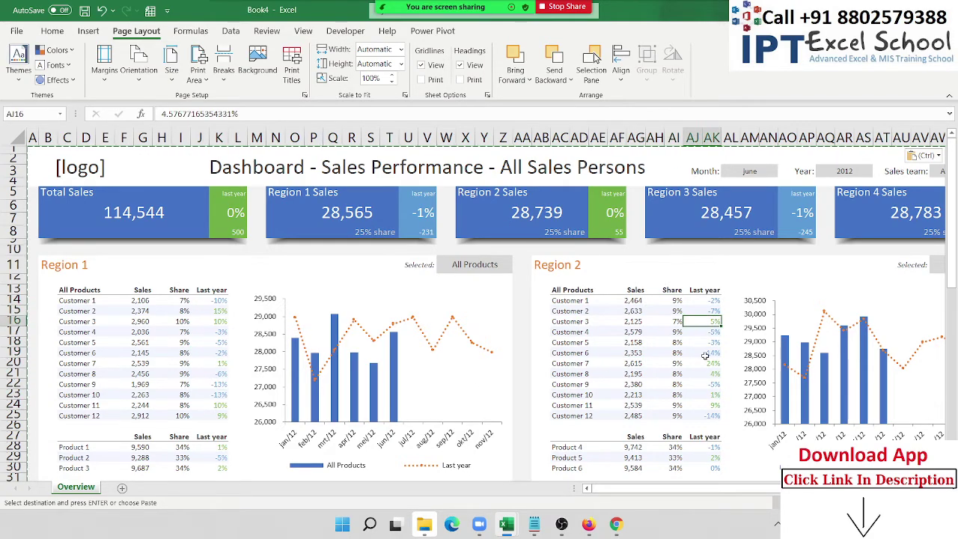
{"action": "left_click", "coordinate": [704, 353]}
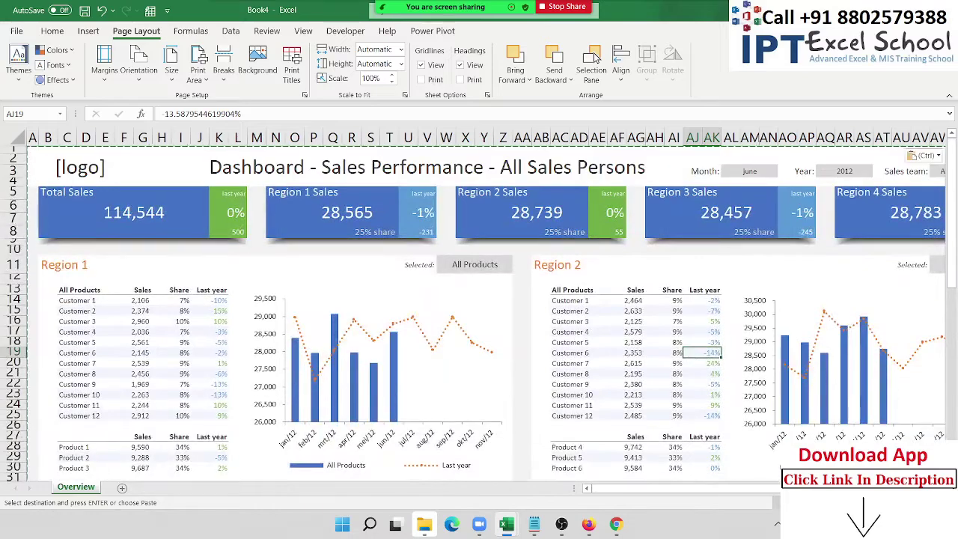
{"action": "key", "text": "ctrl+w"}
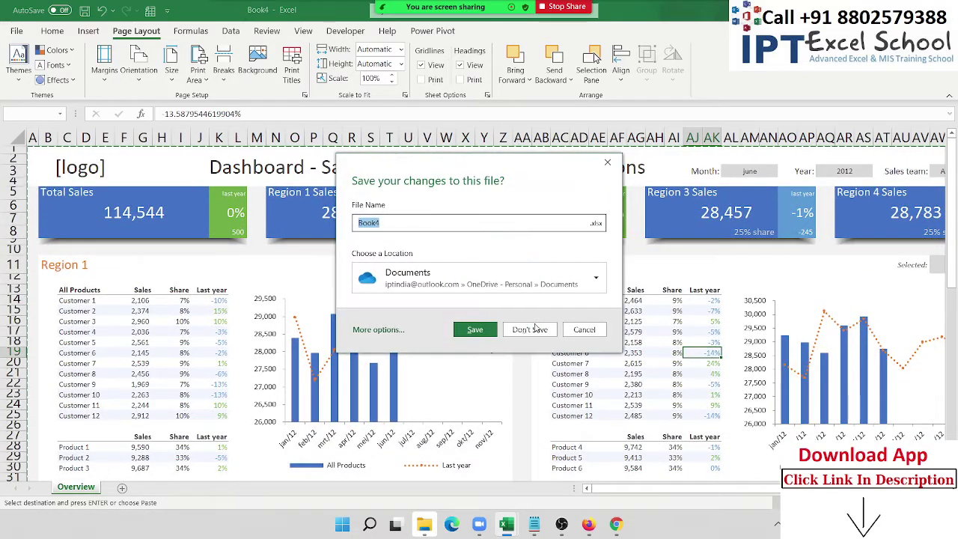
Close Book4 and 5.Dashboard - Sales Performance without saving, declining to keep the clipboard.
{"action": "left_click", "coordinate": [533, 328]}
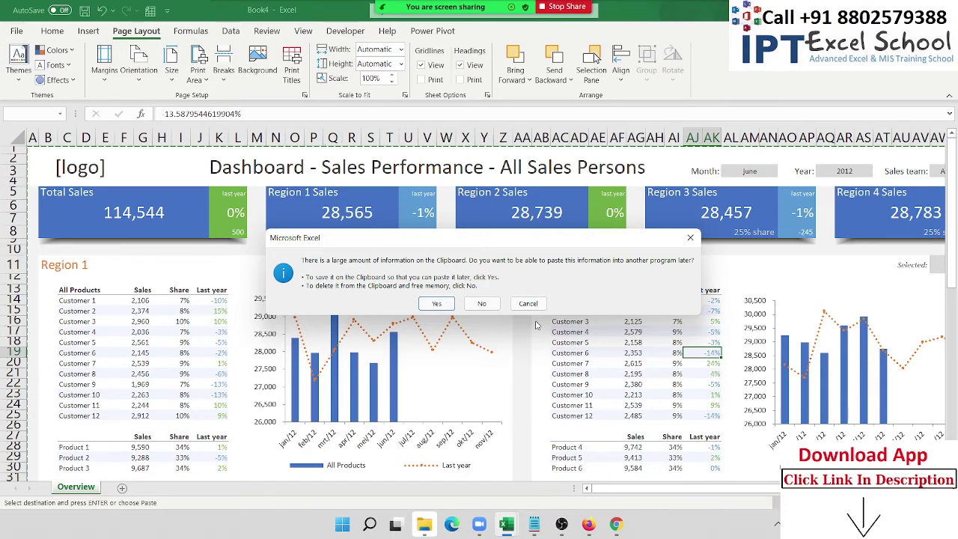
{"action": "left_click", "coordinate": [482, 304]}
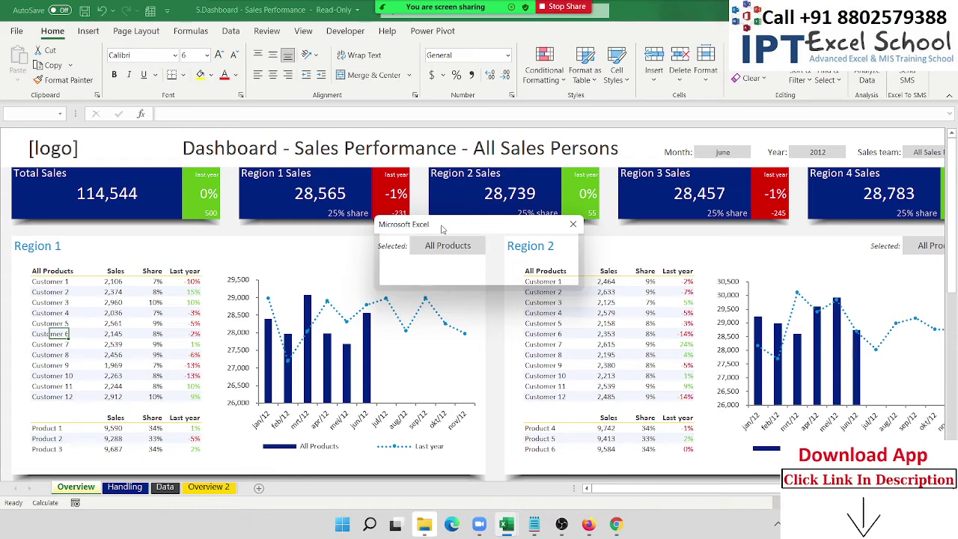
{"action": "mouse_move", "coordinate": [442, 228]}
{"action": "left_mouse_down"}
{"action": "mouse_move", "coordinate": [380, 199]}
{"action": "mouse_move", "coordinate": [336, 77]}
{"action": "mouse_move", "coordinate": [312, 66]}
{"action": "left_mouse_up"}
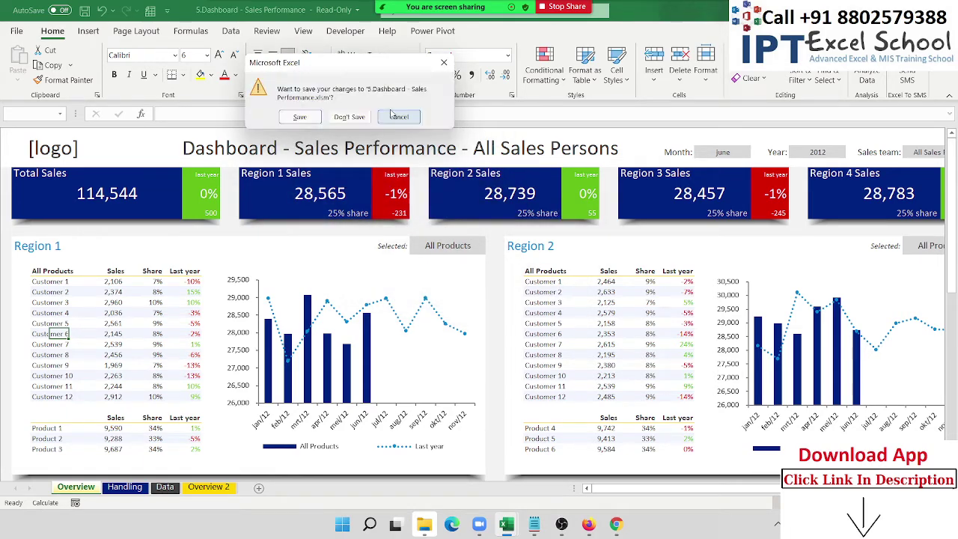
{"action": "left_click", "coordinate": [398, 116]}
{"action": "key", "text": "ctrl+w"}
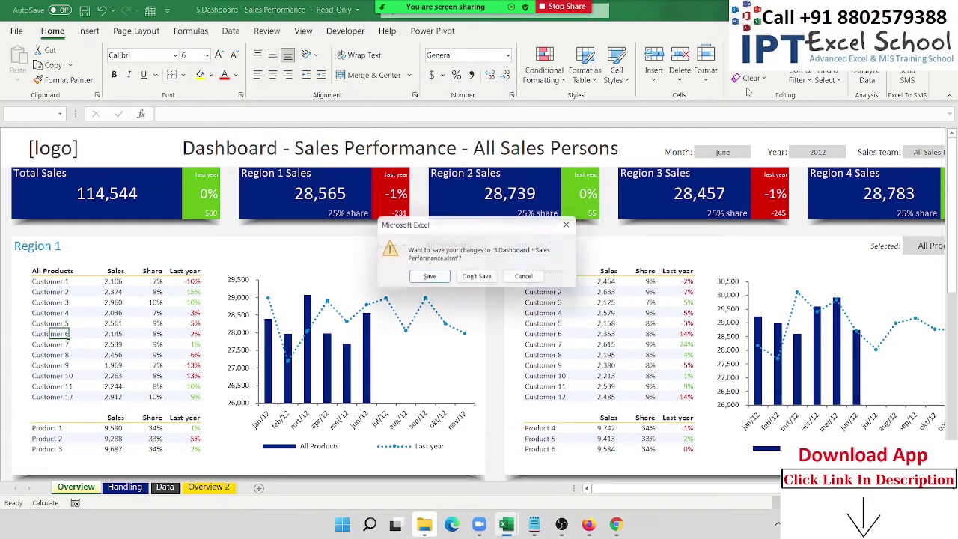
{"action": "left_click", "coordinate": [485, 278]}
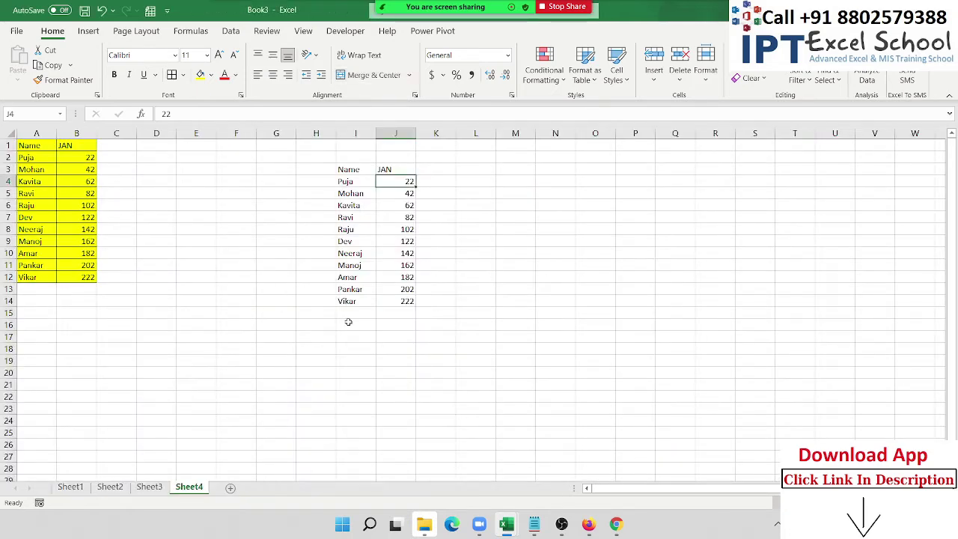
Copy the yellow table A1:B12 and paste only its formats onto E15:F26.
{"action": "left_click", "coordinate": [529, 335]}
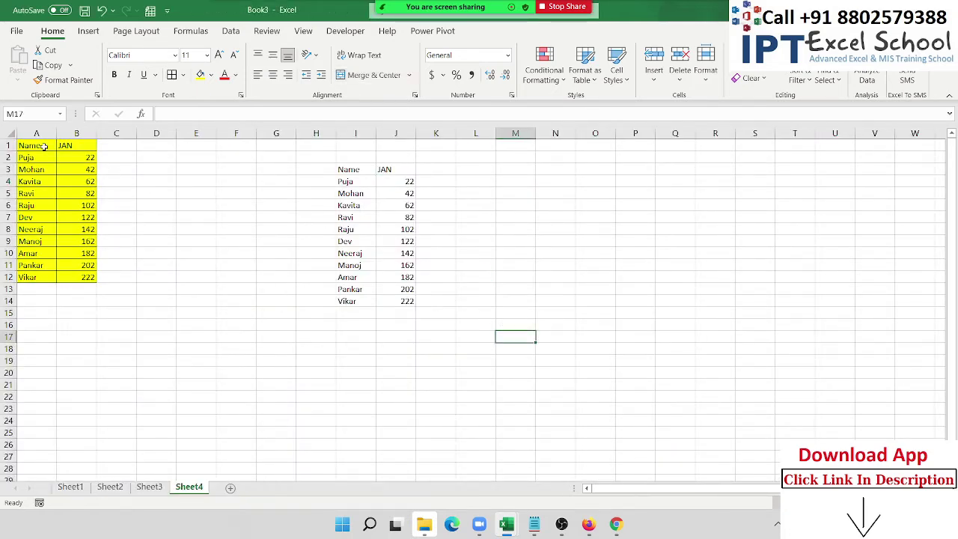
{"action": "left_click_drag", "start_coordinate": [45, 146], "coordinate": [66, 277]}
{"action": "key", "text": "ctrl+c"}
{"action": "right_click", "coordinate": [211, 315]}
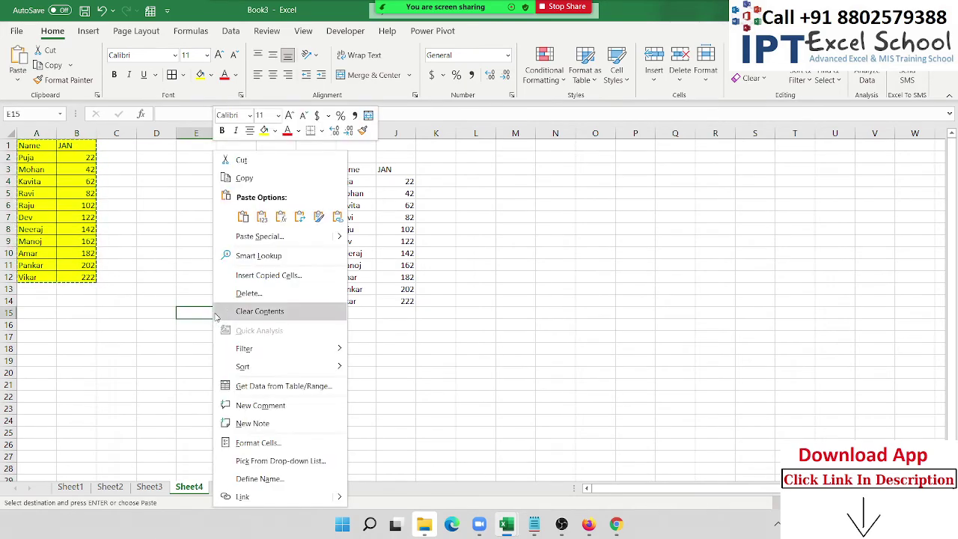
{"action": "left_click", "coordinate": [259, 233]}
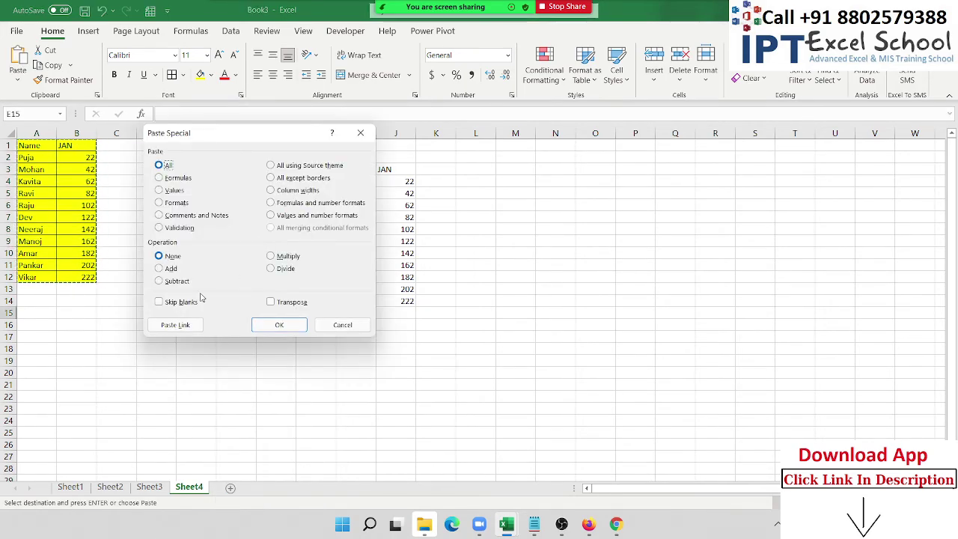
{"action": "left_click", "coordinate": [159, 202]}
{"action": "left_click", "coordinate": [280, 325]}
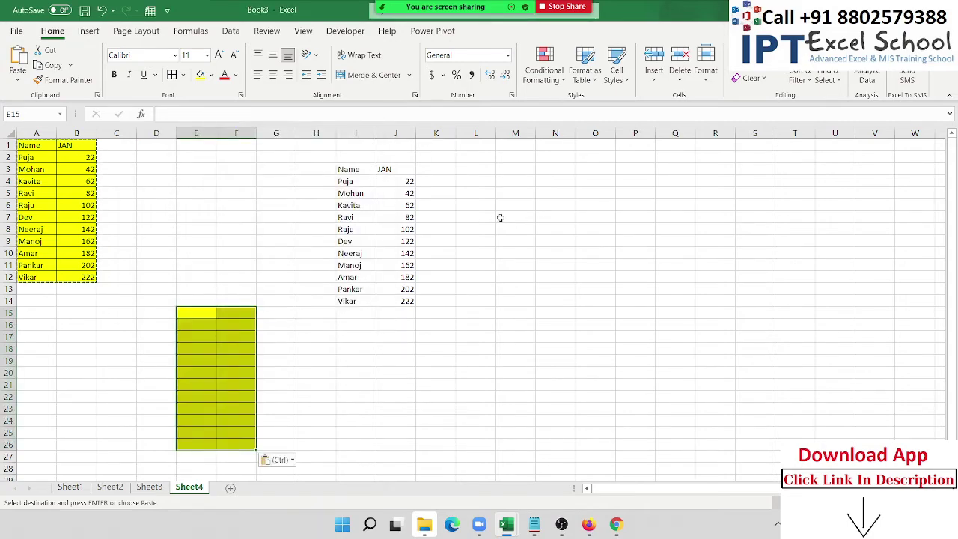
{"action": "left_click", "coordinate": [498, 217]}
{"action": "right_click", "coordinate": [87, 146]}
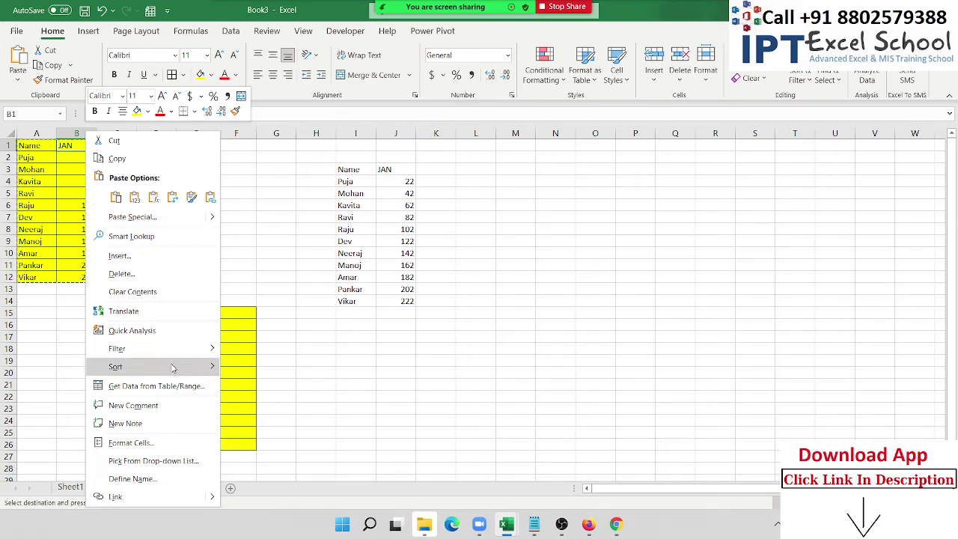
Add a comment reading 'Hi' to cell B1.
{"action": "left_click", "coordinate": [159, 409]}
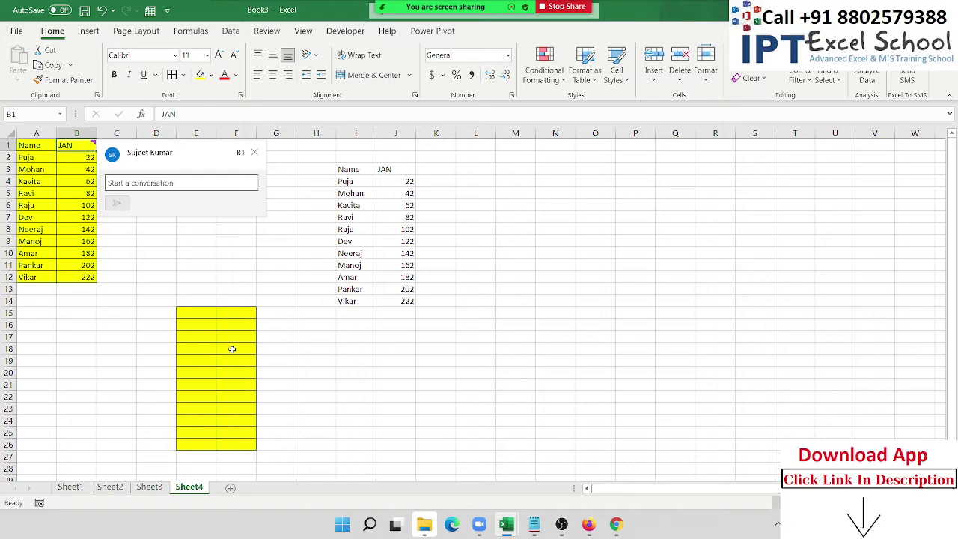
{"action": "type", "text": "Hi"}
{"action": "key", "text": "Return"}
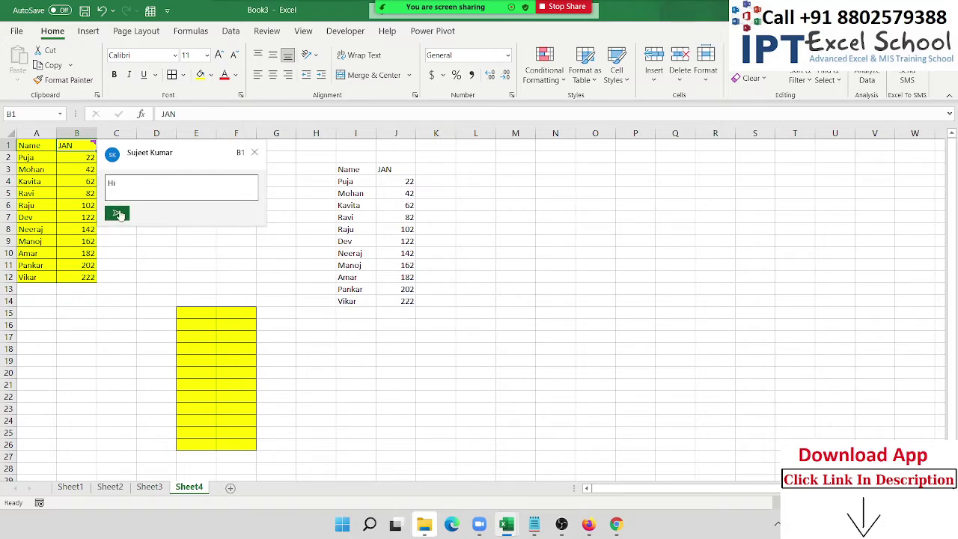
{"action": "left_click", "coordinate": [117, 213]}
{"action": "left_click", "coordinate": [152, 279]}
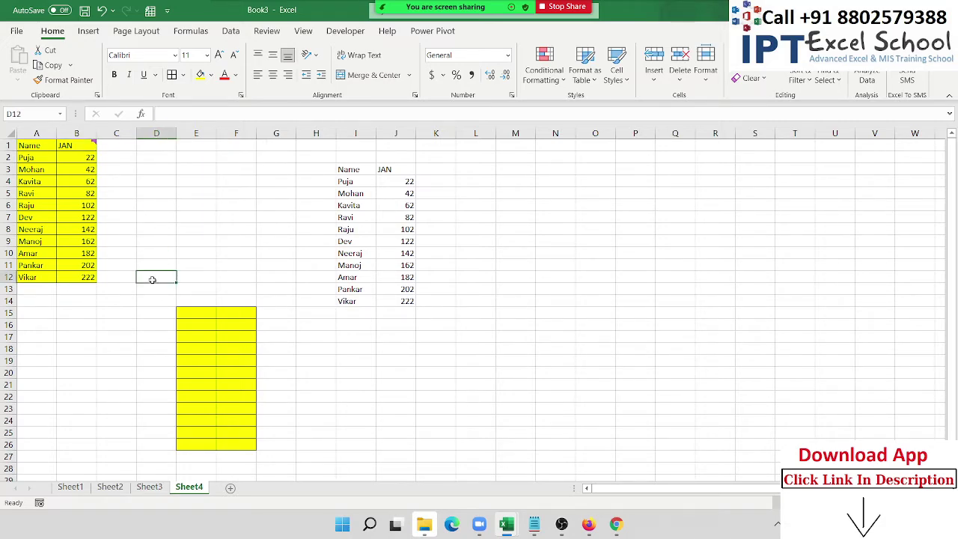
Copy B1 and paste only its comment into N3:N13, then cancel the copy.
{"action": "left_click", "coordinate": [71, 145]}
{"action": "key", "text": "ctrl+c"}
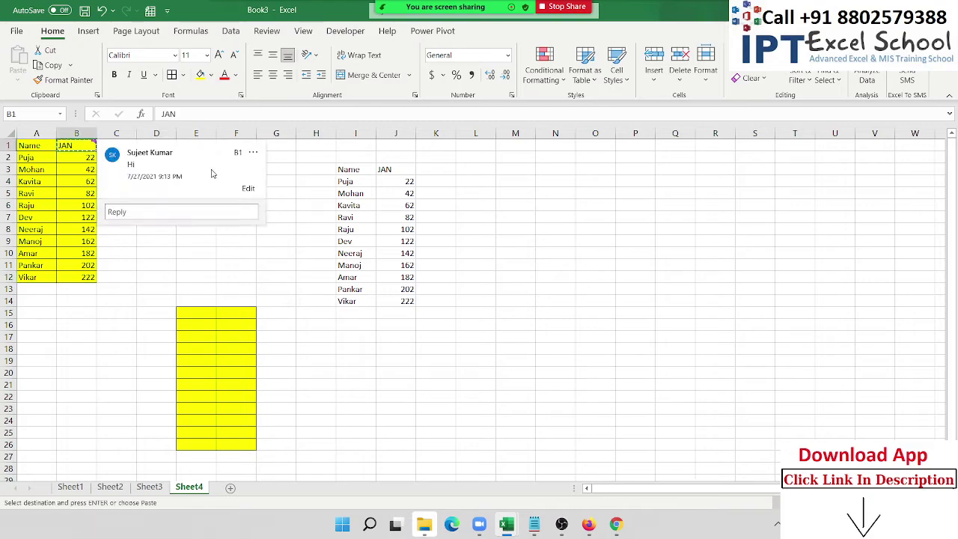
{"action": "left_click_drag", "start_coordinate": [555, 167], "coordinate": [560, 260]}
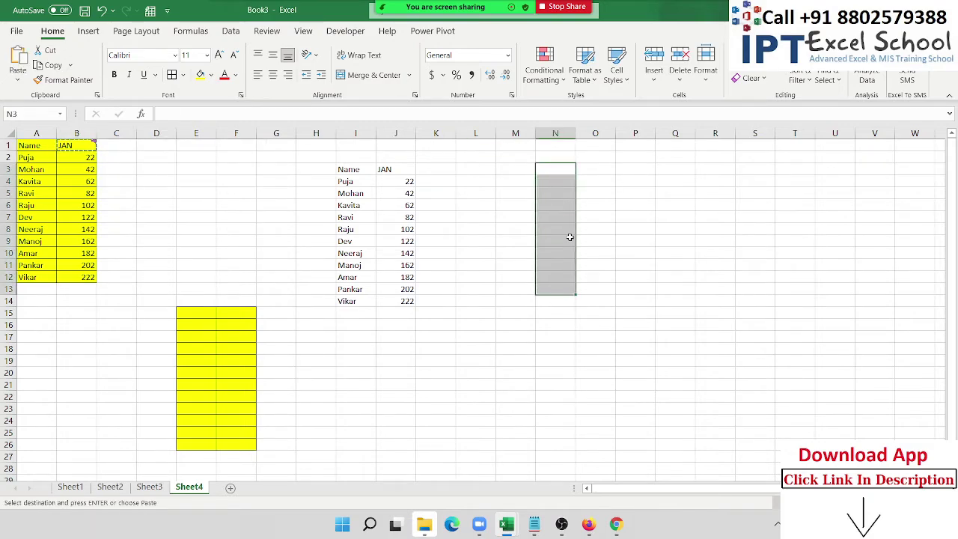
{"action": "right_click", "coordinate": [569, 238]}
{"action": "left_click", "coordinate": [612, 237]}
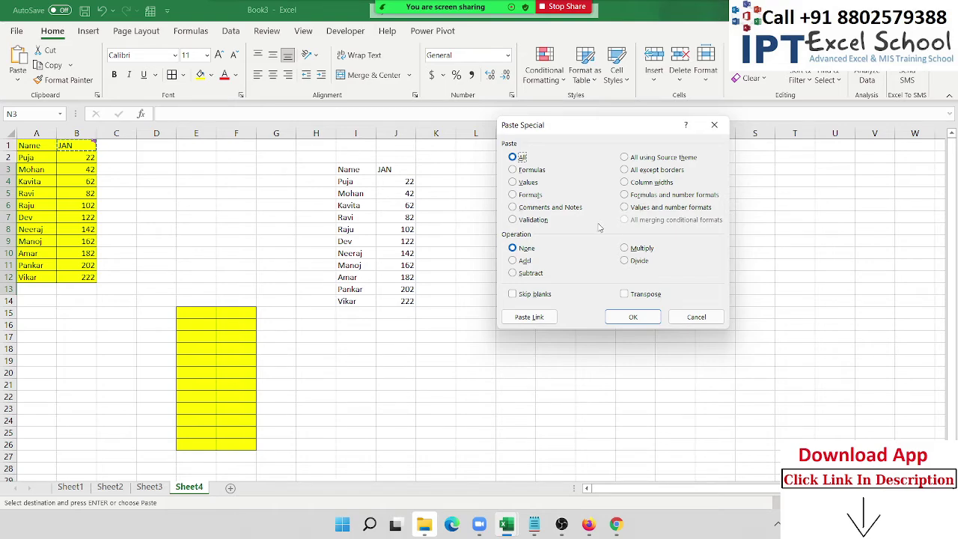
{"action": "left_click", "coordinate": [574, 209]}
{"action": "left_click", "coordinate": [633, 317]}
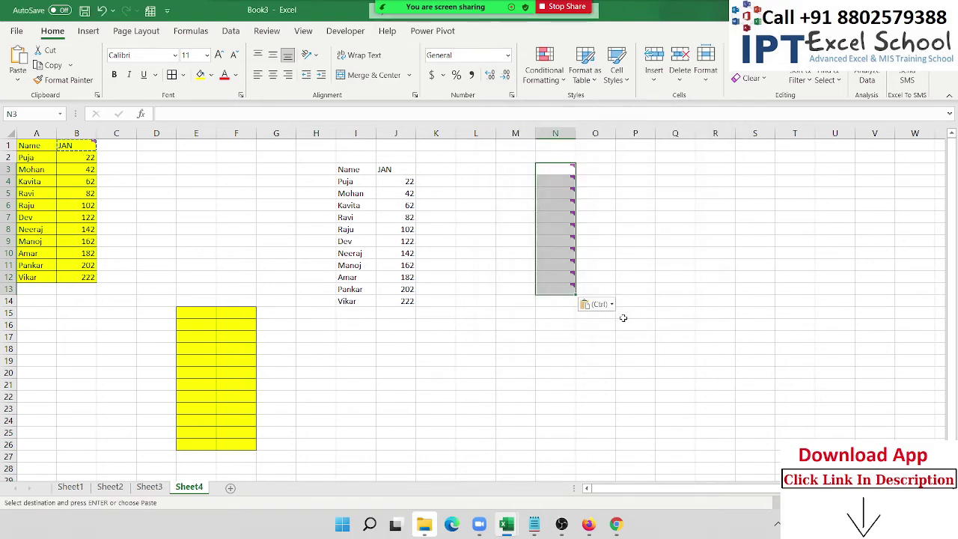
{"action": "left_click", "coordinate": [569, 216]}
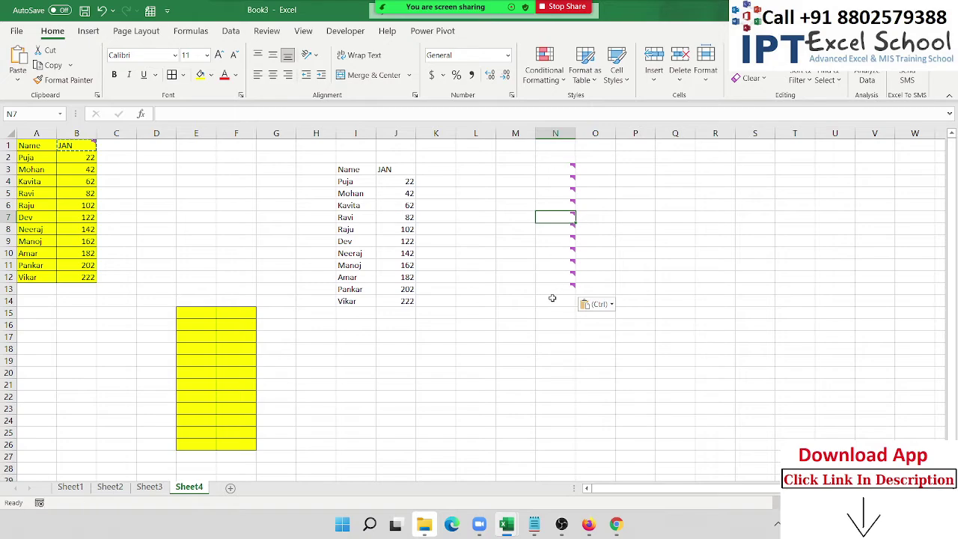
{"action": "left_click", "coordinate": [563, 168]}
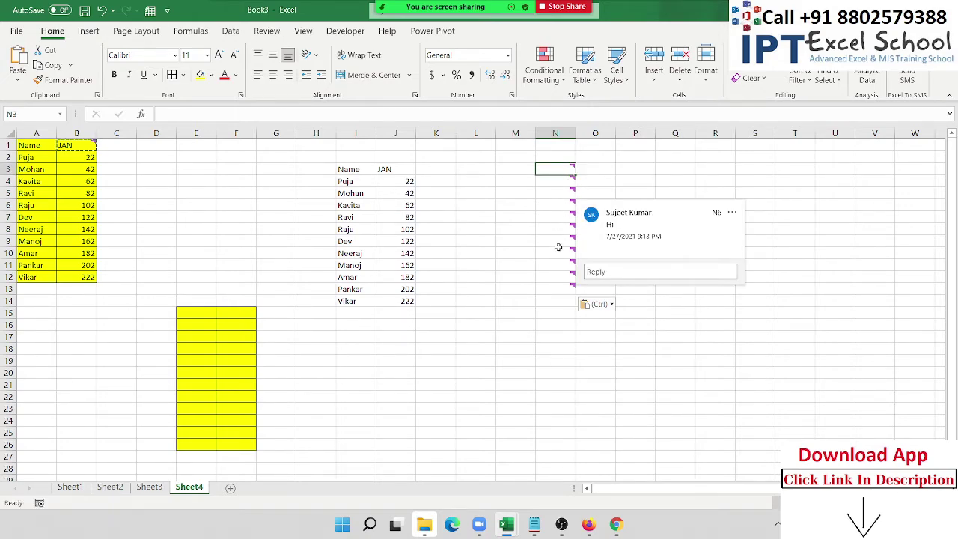
{"action": "left_click_drag", "start_coordinate": [567, 157], "coordinate": [564, 327]}
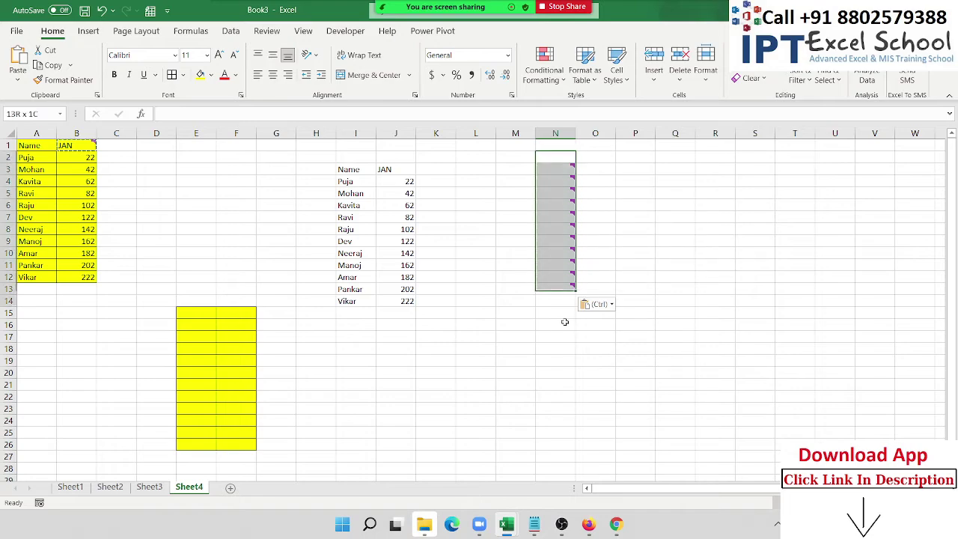
{"action": "key", "text": "Escape"}
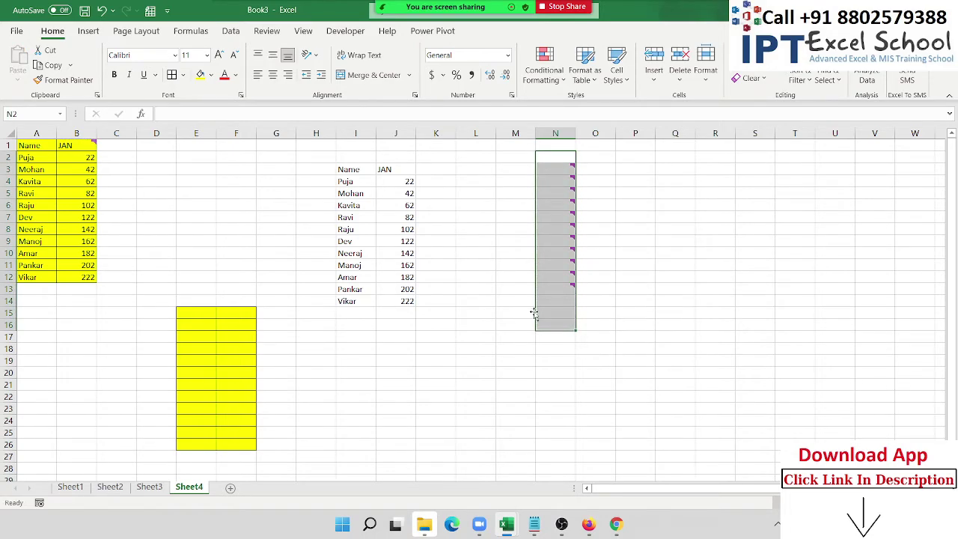
Delete columns D through Q to remove the earlier pasted copies.
{"action": "left_click", "coordinate": [167, 216]}
{"action": "left_click", "coordinate": [154, 134]}
{"action": "left_click_drag", "start_coordinate": [154, 134], "coordinate": [680, 239]}
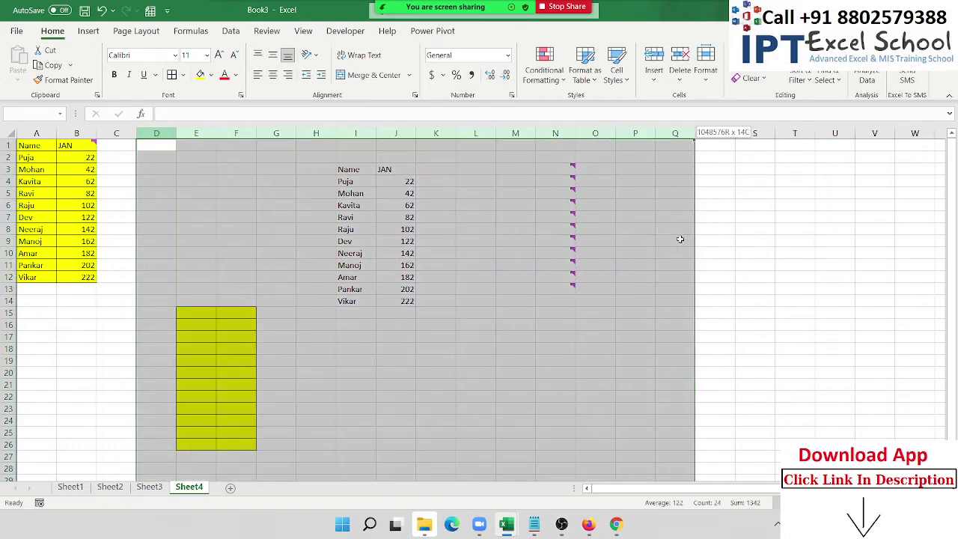
{"action": "key", "text": "ctrl+minus"}
{"action": "left_click", "coordinate": [467, 272]}
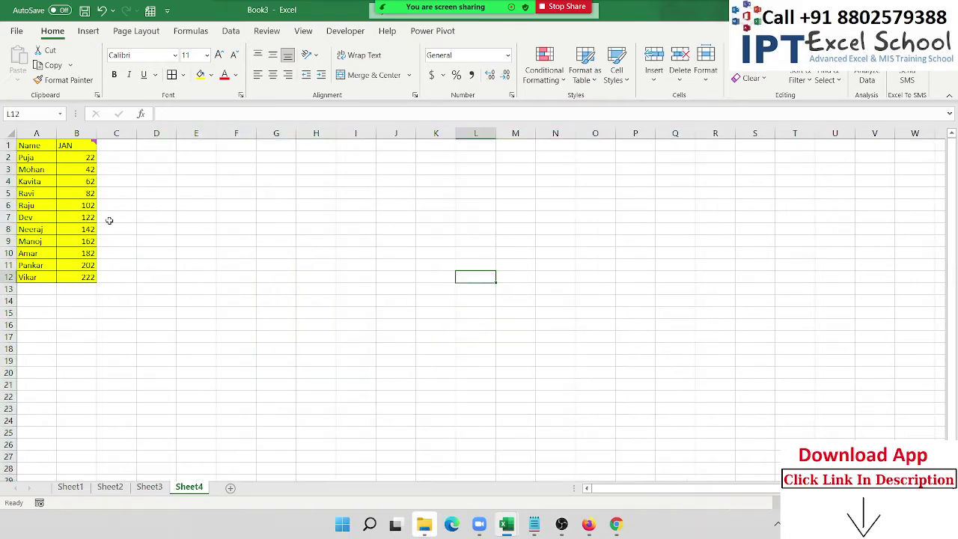
Paste the Name and JAN table at I6 with All except borders, then clear columns I and J.
{"action": "left_click_drag", "start_coordinate": [25, 147], "coordinate": [29, 158]}
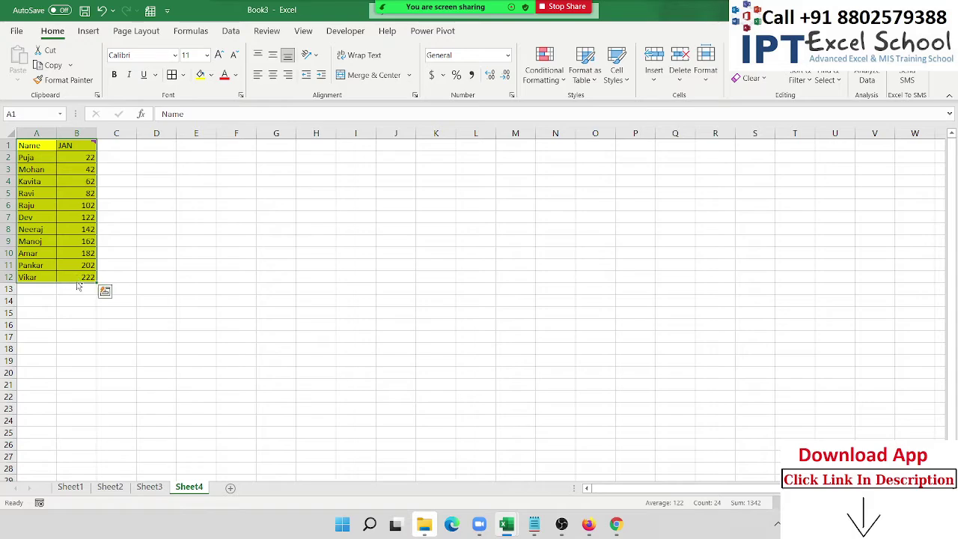
{"action": "key", "text": "ctrl+c"}
{"action": "right_click", "coordinate": [342, 205]}
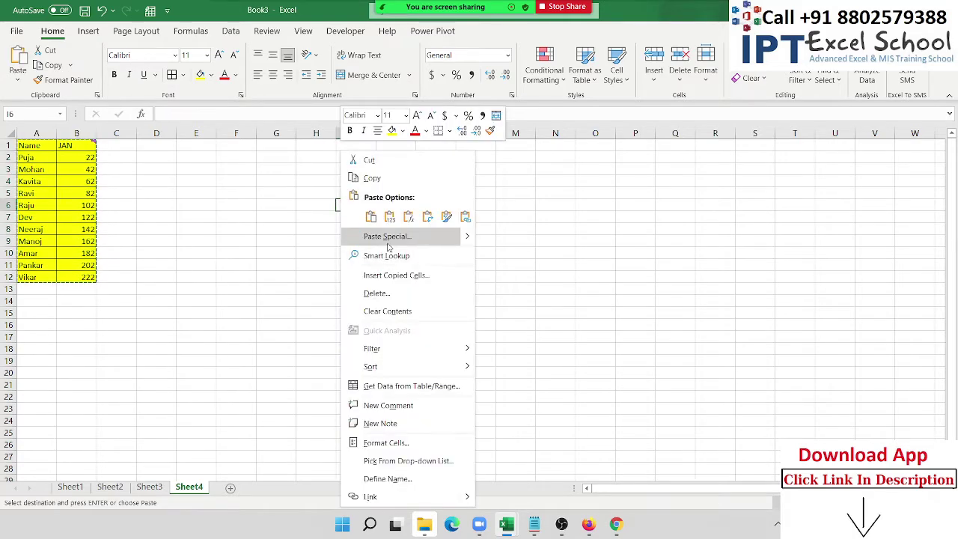
{"action": "left_click", "coordinate": [389, 236]}
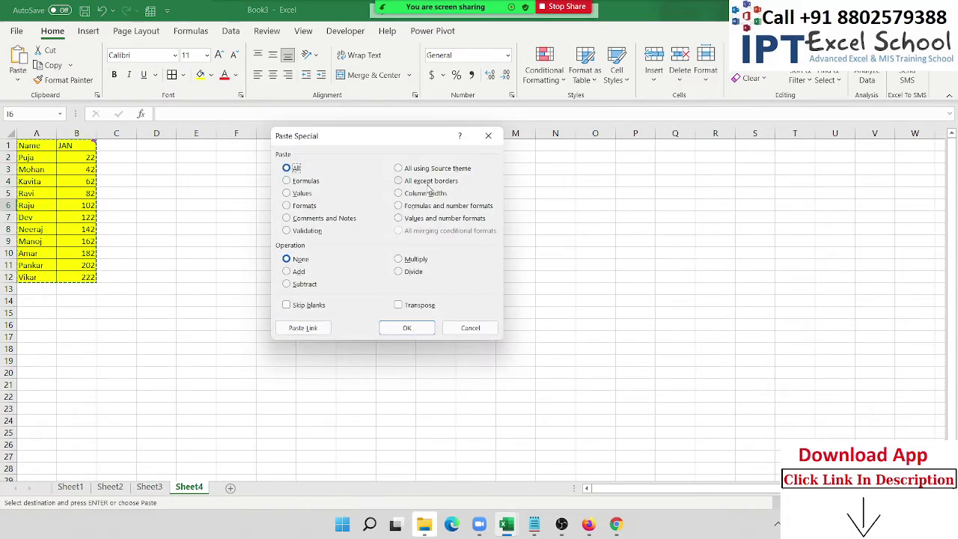
{"action": "left_click", "coordinate": [398, 180]}
{"action": "left_click", "coordinate": [406, 328]}
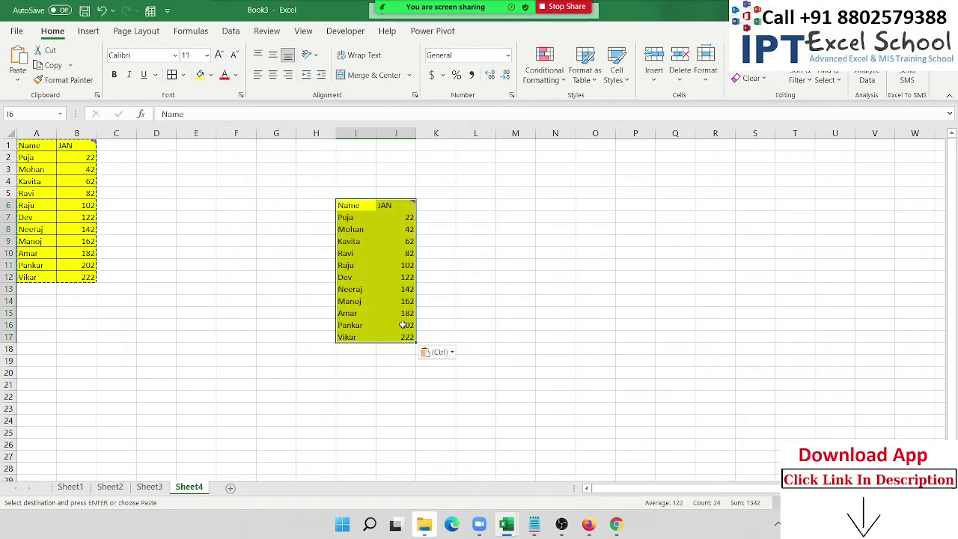
{"action": "key", "text": "Delete"}
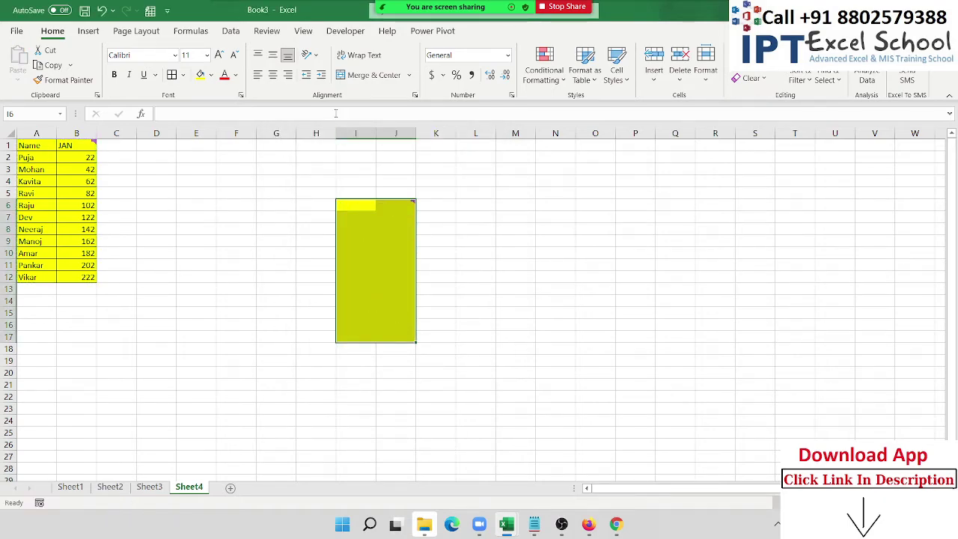
{"action": "left_click_drag", "start_coordinate": [346, 133], "coordinate": [397, 133]}
{"action": "key", "text": "ctrl+minus"}
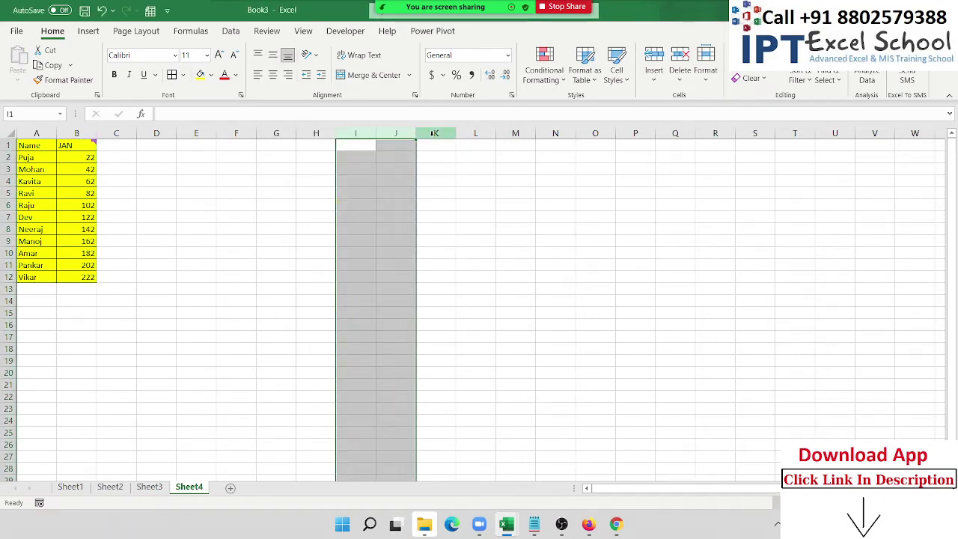
Narrow columns A and B, then copy the table and paste it in full at H1.
{"action": "left_click_drag", "start_coordinate": [100, 133], "coordinate": [75, 133]}
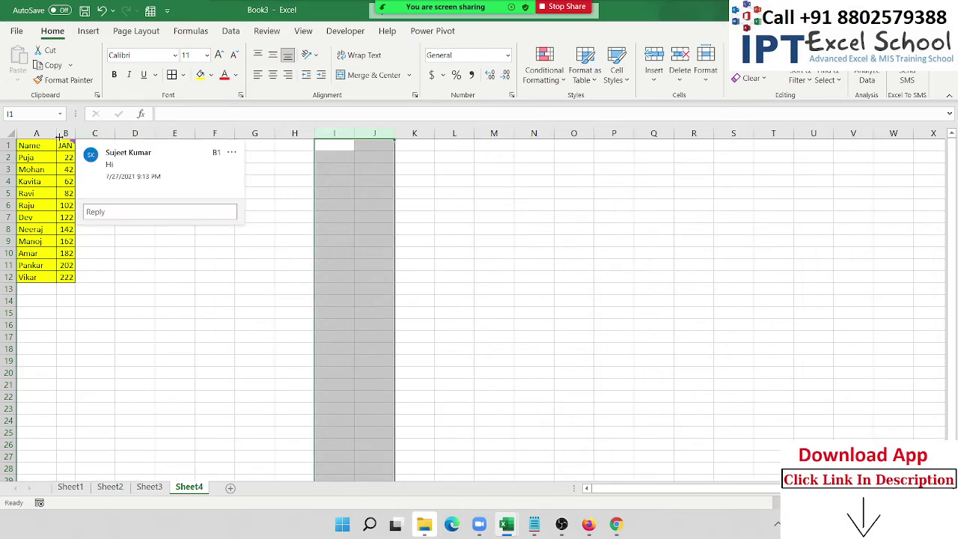
{"action": "mouse_move", "coordinate": [56, 133]}
{"action": "left_mouse_down"}
{"action": "mouse_move", "coordinate": [47, 134]}
{"action": "mouse_move", "coordinate": [55, 271]}
{"action": "left_mouse_up"}
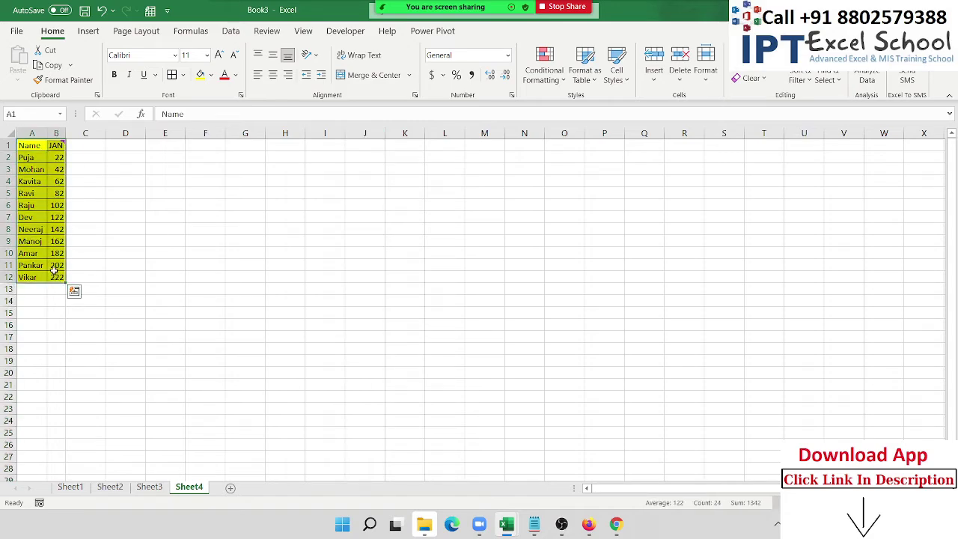
{"action": "key", "text": "ctrl+c"}
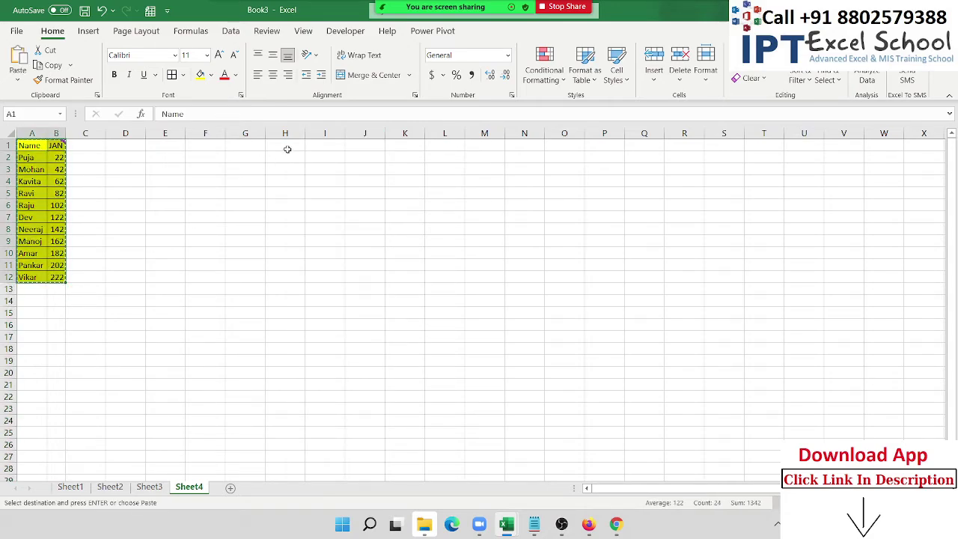
{"action": "right_click", "coordinate": [288, 150]}
{"action": "left_click", "coordinate": [324, 237]}
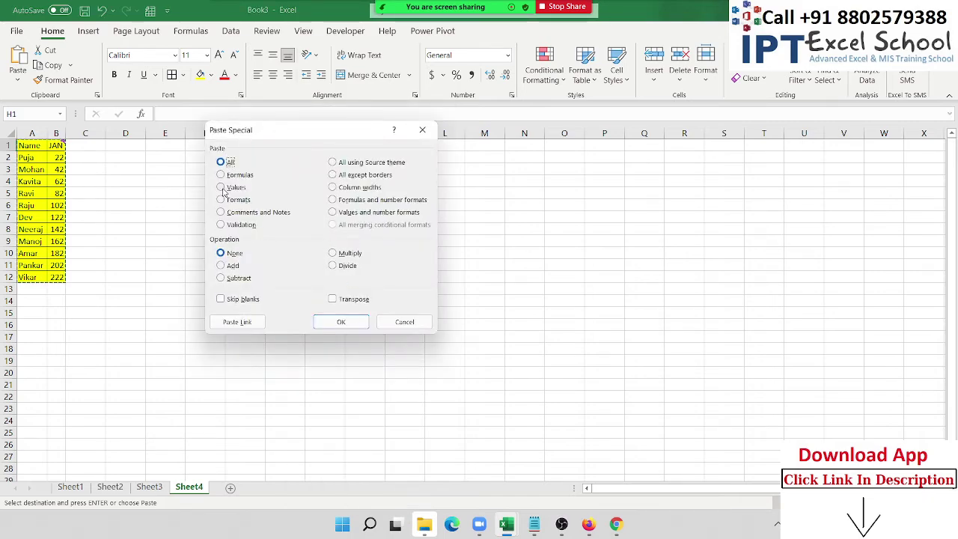
{"action": "left_click", "coordinate": [342, 323]}
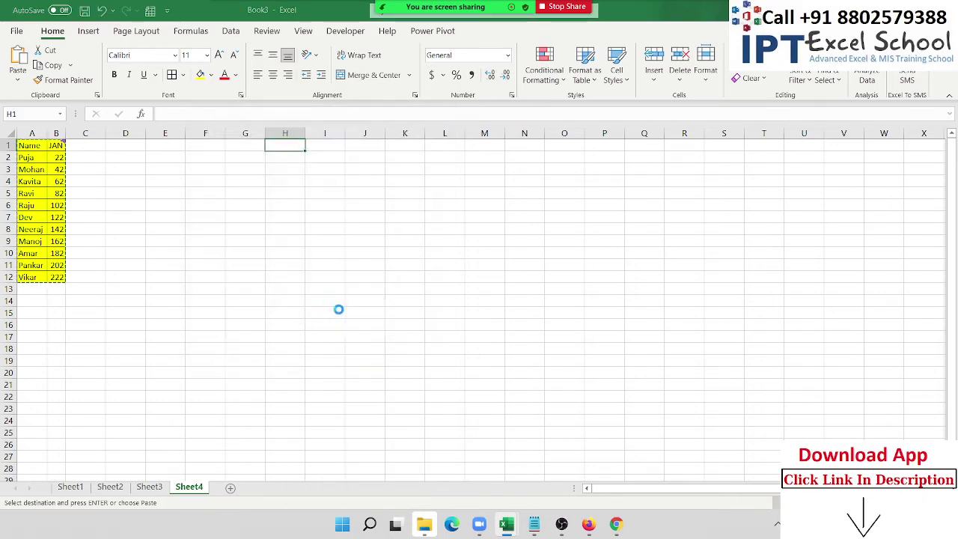
{"action": "mouse_move", "coordinate": [329, 147]}
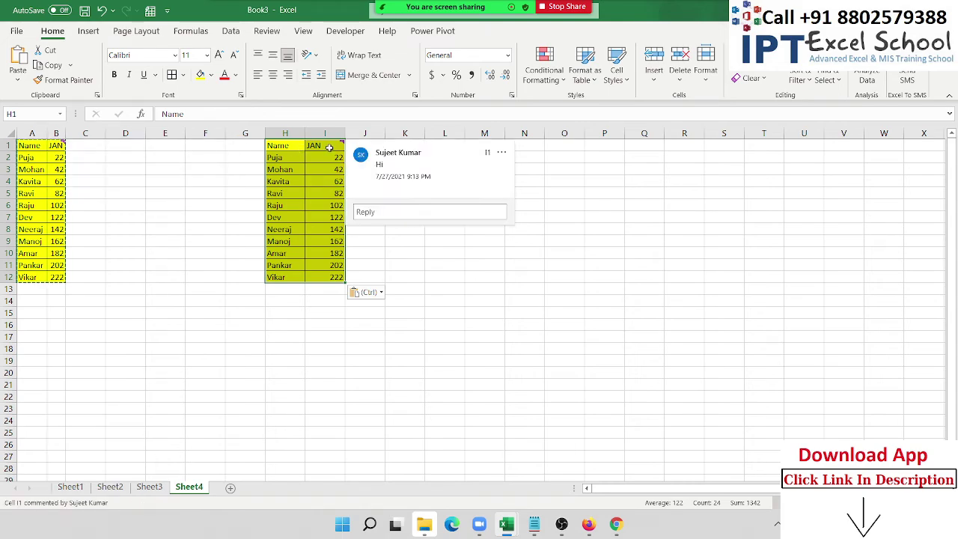
Paste only column widths onto the H1 copy so columns H and I match A and B.
{"action": "right_click", "coordinate": [323, 192]}
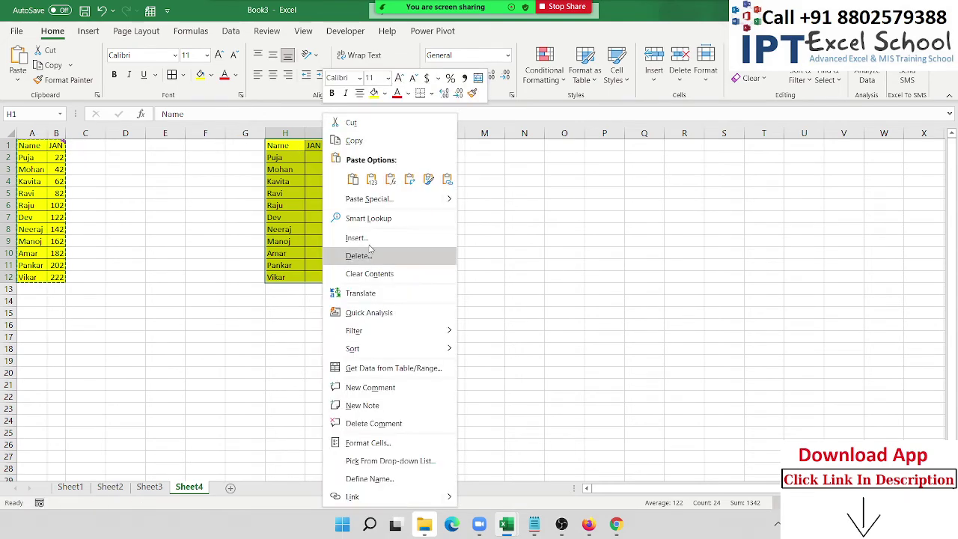
{"action": "left_click", "coordinate": [374, 207]}
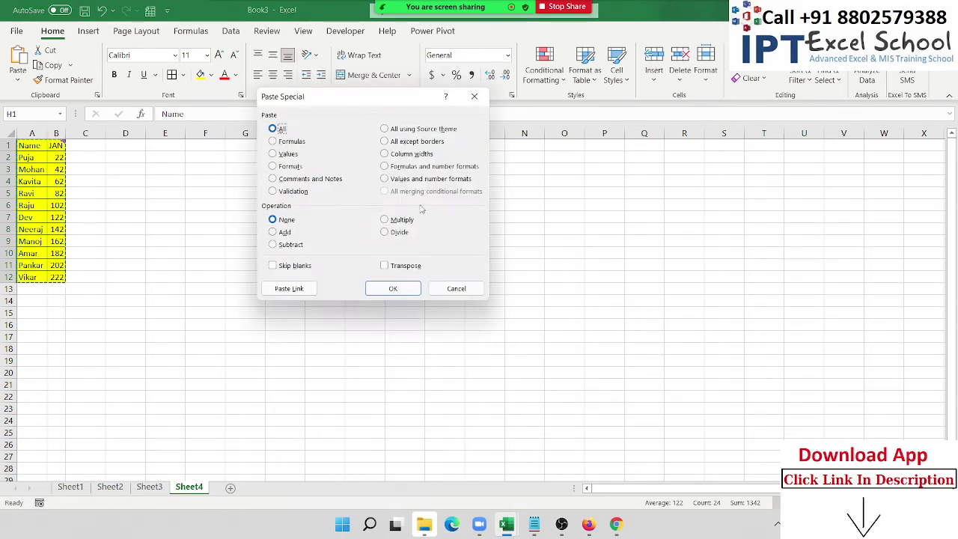
{"action": "left_click", "coordinate": [421, 159]}
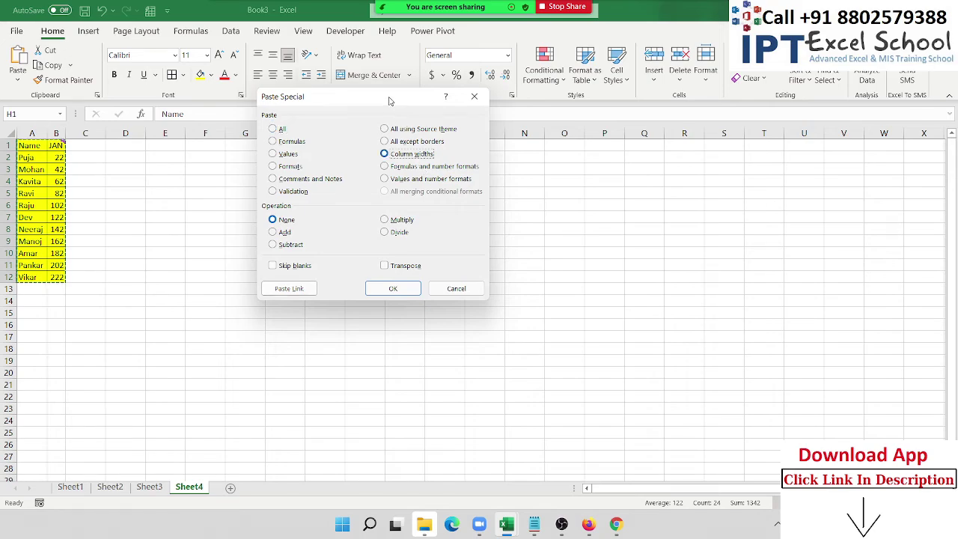
{"action": "left_click_drag", "start_coordinate": [388, 98], "coordinate": [592, 133]}
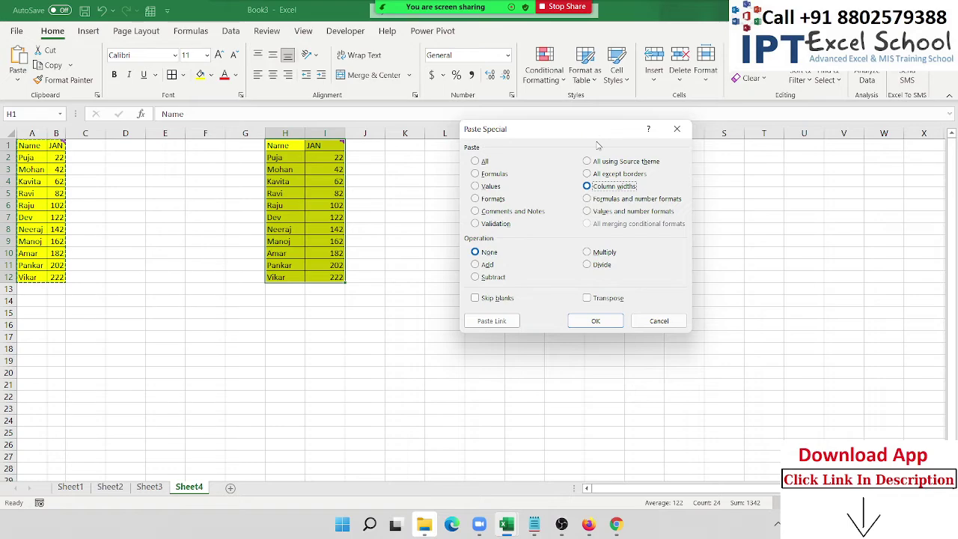
{"action": "left_click", "coordinate": [621, 321]}
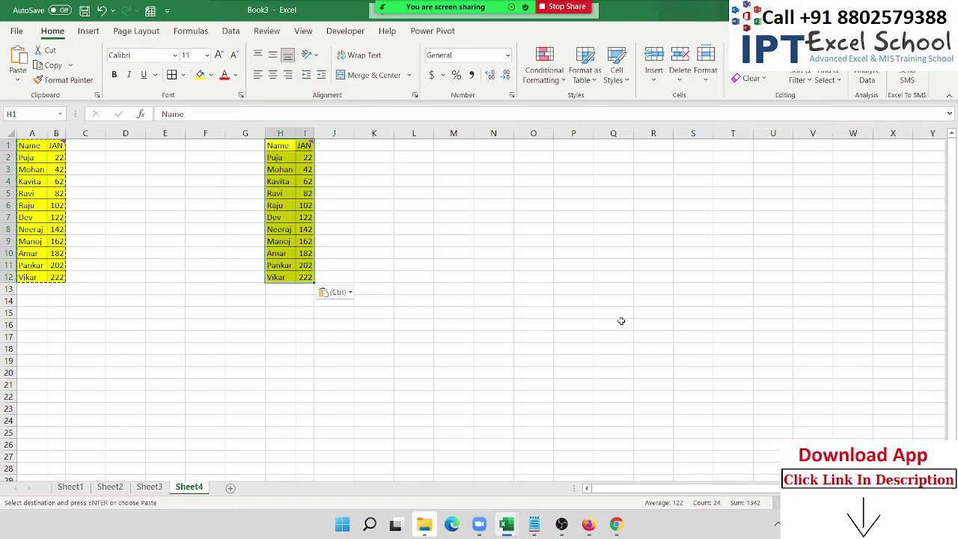
Check the copied JAN formulas, then paste the table's column widths onto columns L and M.
{"action": "left_click_drag", "start_coordinate": [294, 171], "coordinate": [307, 171]}
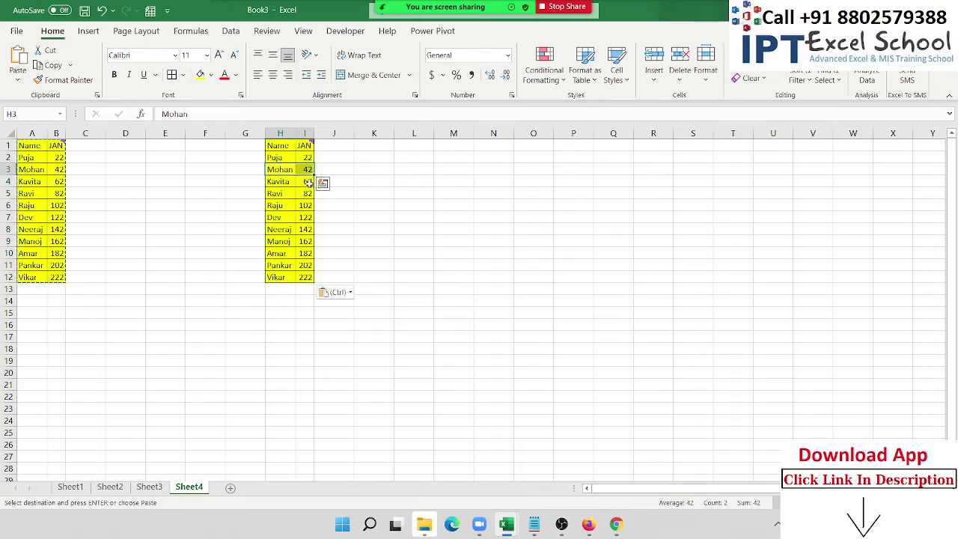
{"action": "left_click", "coordinate": [308, 183]}
{"action": "key", "text": "Down"}
{"action": "key", "text": "Down"}
{"action": "key", "text": "Down"}
{"action": "key", "text": "Down"}
{"action": "key", "text": "Down"}
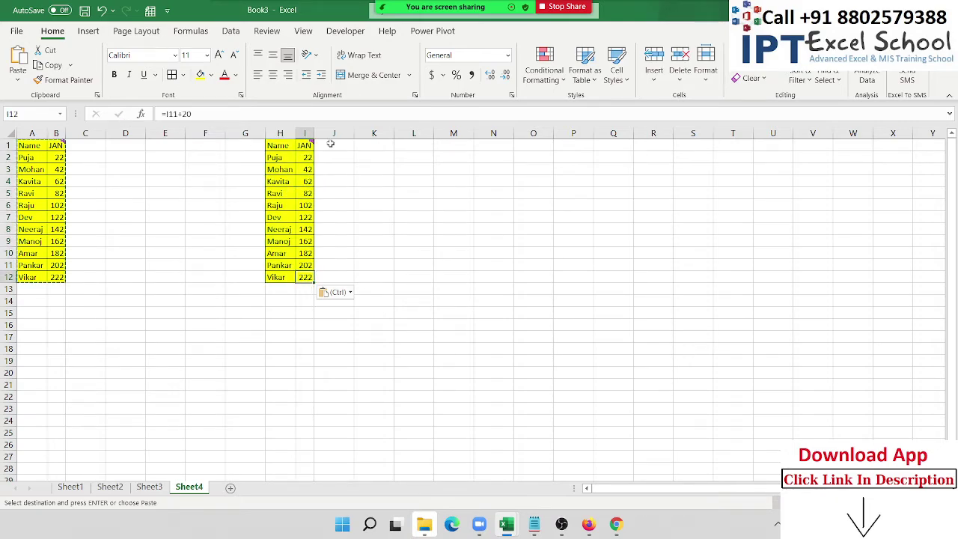
{"action": "left_click", "coordinate": [414, 150]}
{"action": "right_click", "coordinate": [414, 146]}
{"action": "left_click", "coordinate": [444, 230]}
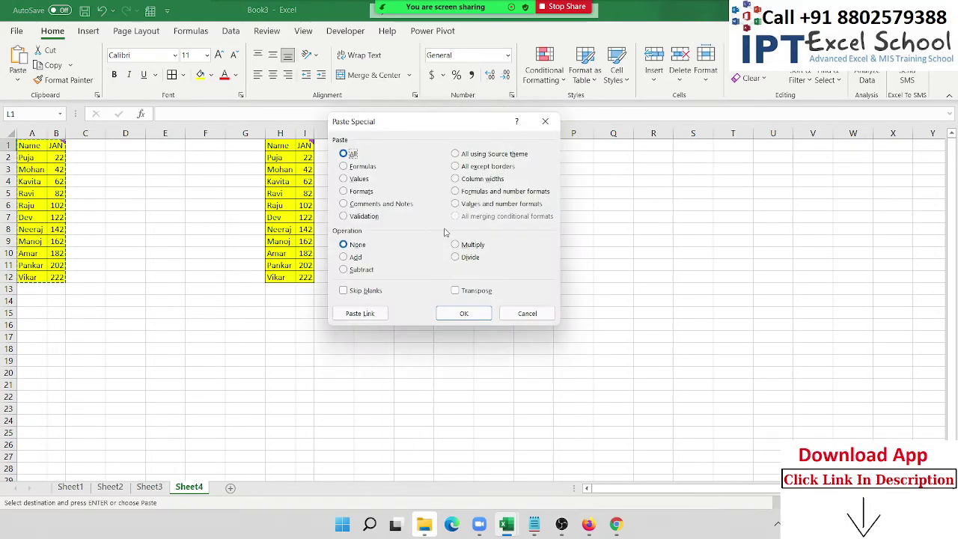
{"action": "left_click", "coordinate": [487, 180]}
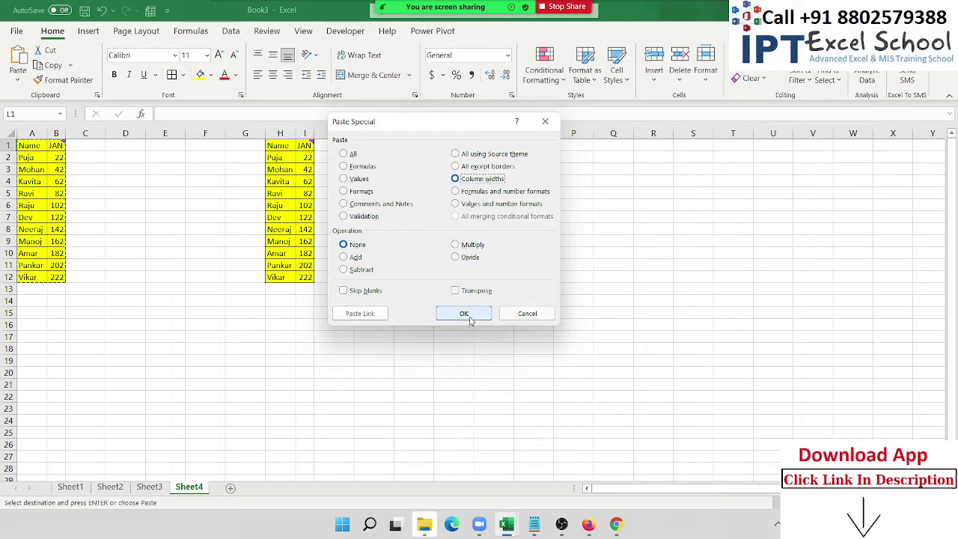
{"action": "left_click", "coordinate": [471, 316]}
{"action": "mouse_move", "coordinate": [413, 157]}
{"action": "left_mouse_down"}
{"action": "mouse_move", "coordinate": [431, 197]}
{"action": "mouse_move", "coordinate": [431, 241]}
{"action": "left_mouse_up"}
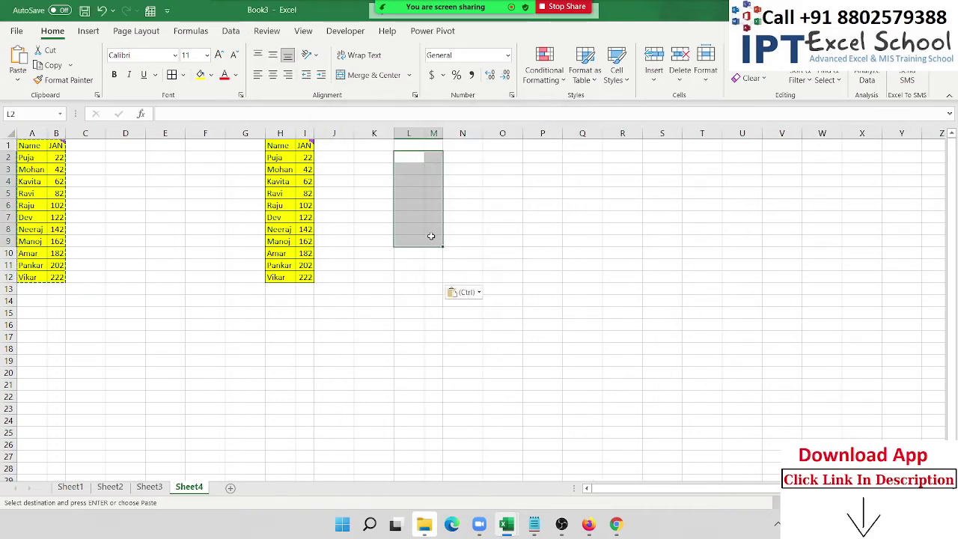
Paste the table at O1 keeping source column widths, then delete columns G through P.
{"action": "left_click", "coordinate": [421, 144]}
{"action": "right_click", "coordinate": [483, 152]}
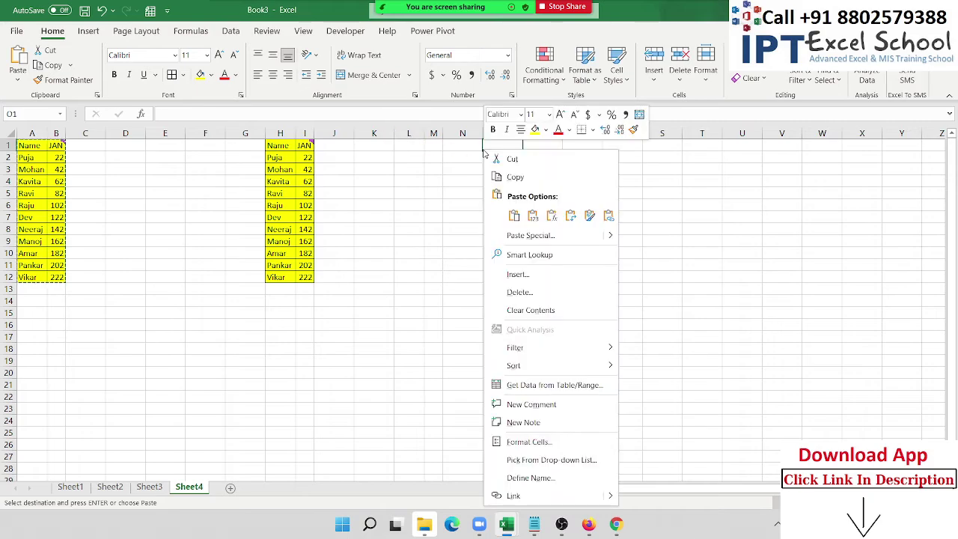
{"action": "mouse_move", "coordinate": [665, 371]}
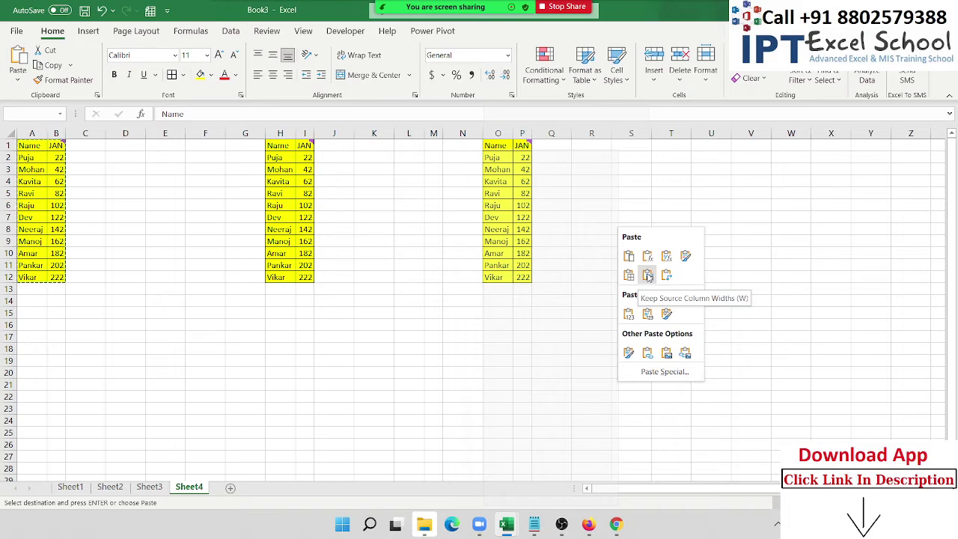
{"action": "left_click", "coordinate": [649, 277]}
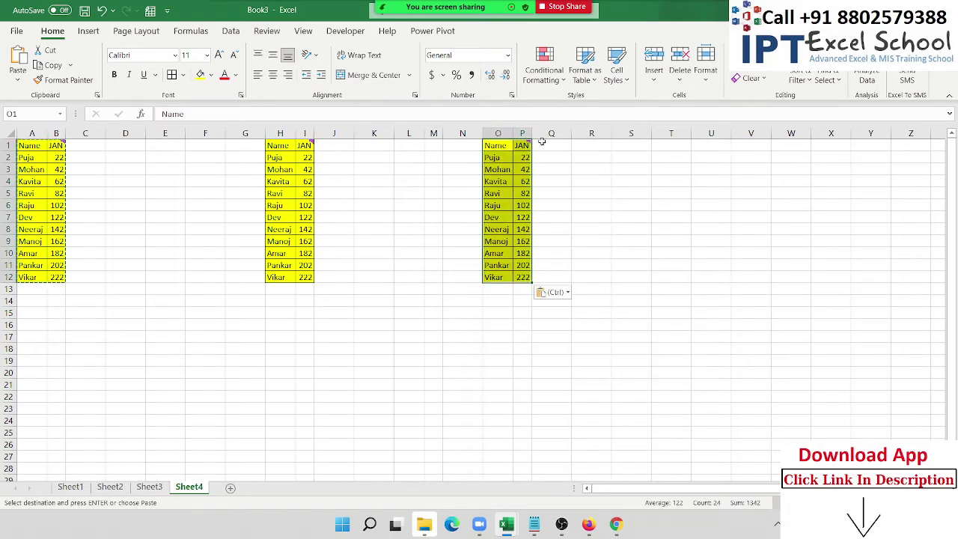
{"action": "left_click_drag", "start_coordinate": [523, 132], "coordinate": [250, 133]}
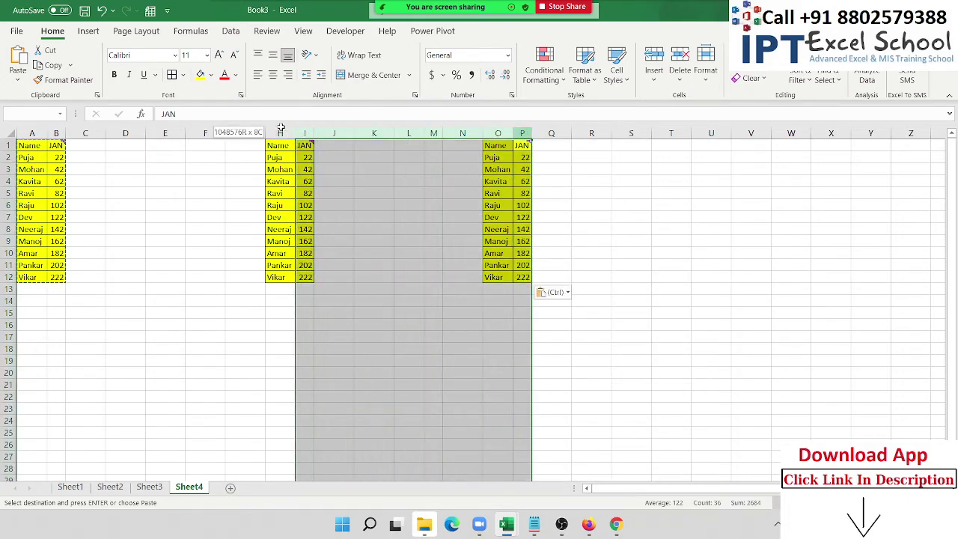
{"action": "key", "text": "ctrl+minus"}
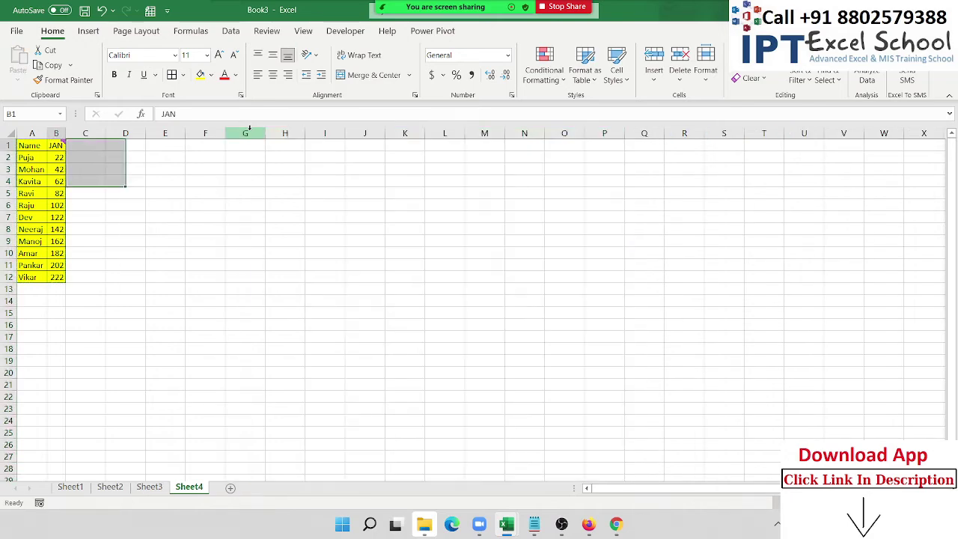
Enter 'Date' in C1 and 1 Jul in C2, fill down to 11 Jul, and copy C2:C12.
{"action": "type", "text": "Da"}
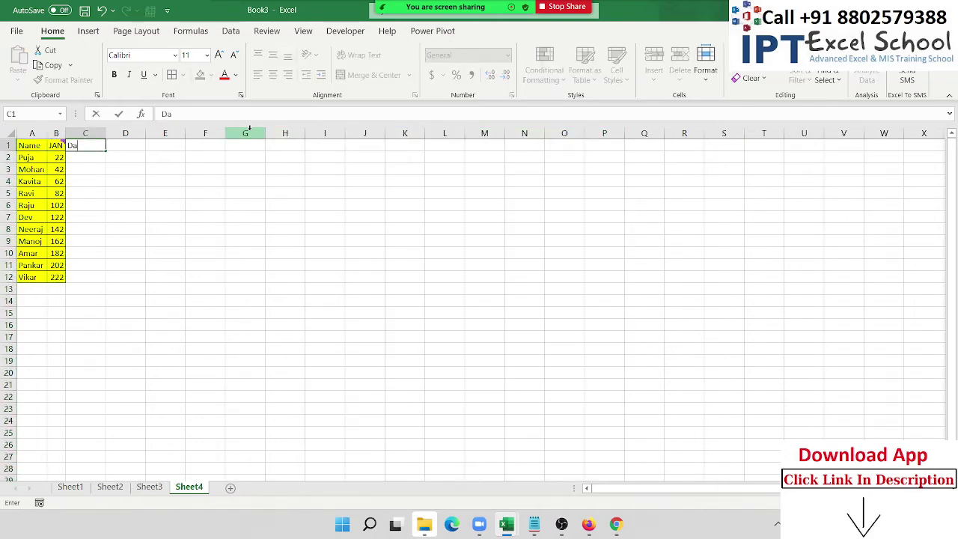
{"action": "type", "text": "te"}
{"action": "key", "text": "Return"}
{"action": "type", "text": "1"}
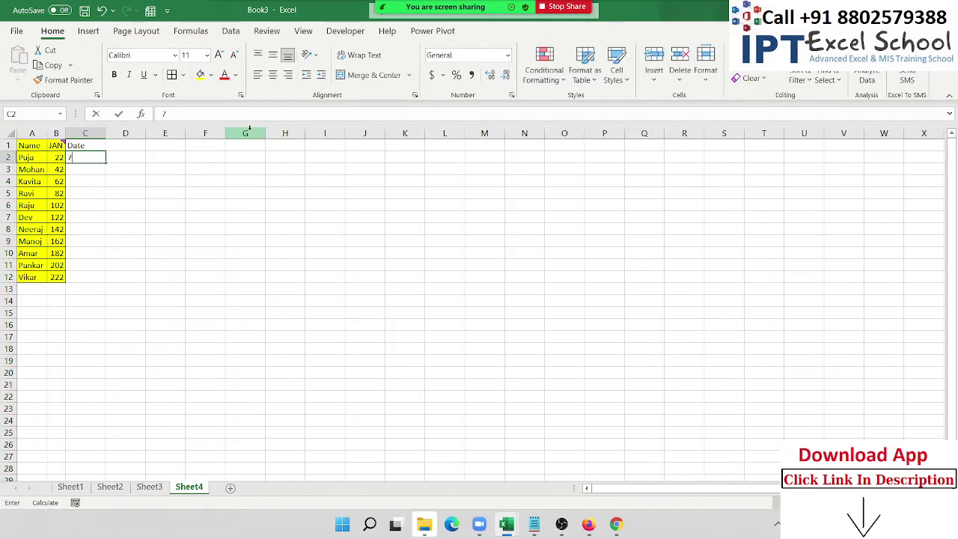
{"action": "type", "text": " jul"}
{"action": "key", "text": "Return"}
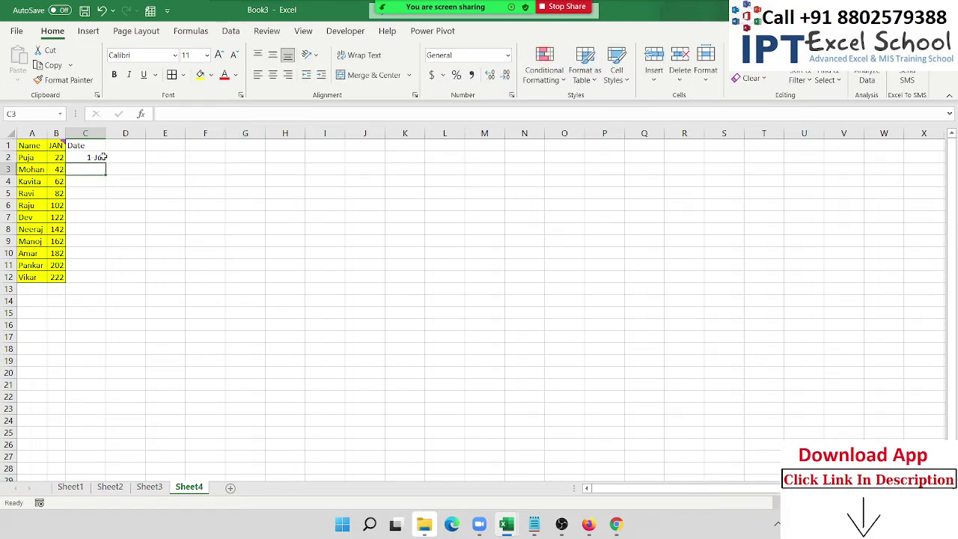
{"action": "left_click", "coordinate": [99, 161]}
{"action": "double_click", "coordinate": [107, 166]}
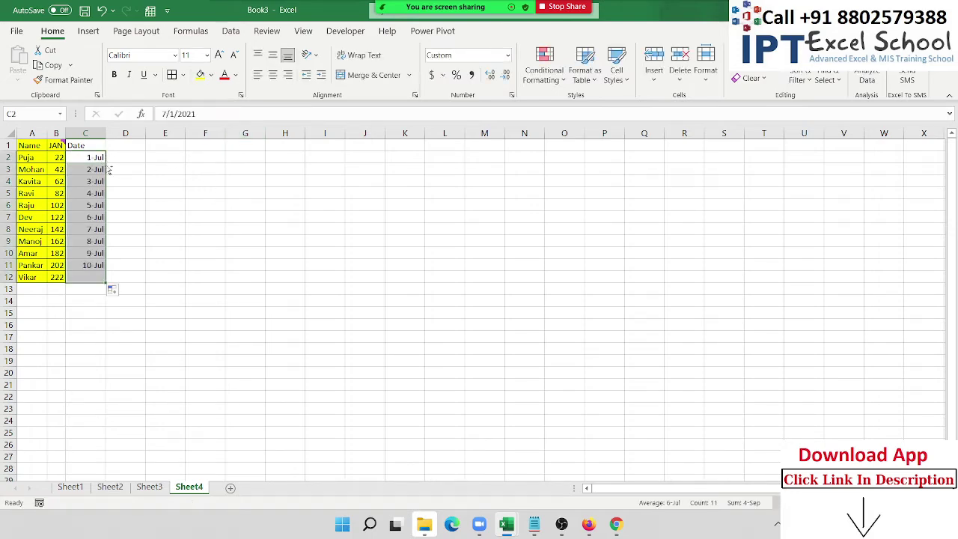
{"action": "key", "text": "ctrl+c"}
Paste the copied dates into J2:J12 as values only, giving serials 44378 to 44388.
{"action": "right_click", "coordinate": [371, 153]}
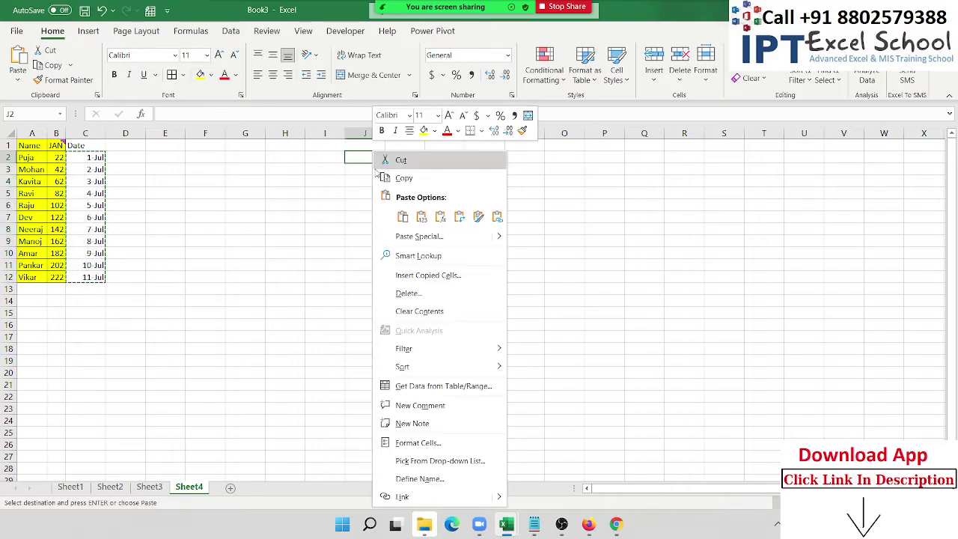
{"action": "left_click", "coordinate": [418, 237]}
{"action": "left_click", "coordinate": [315, 194]}
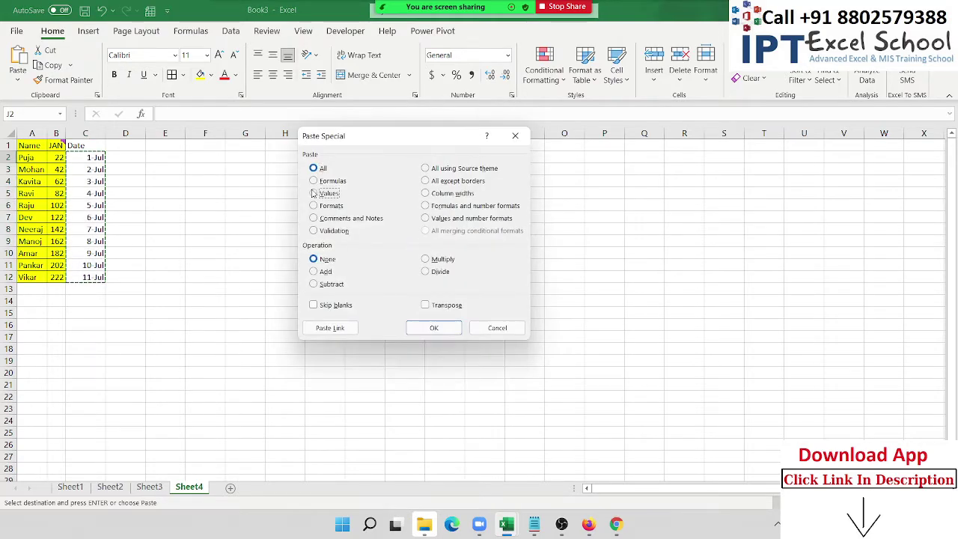
{"action": "left_click", "coordinate": [430, 328]}
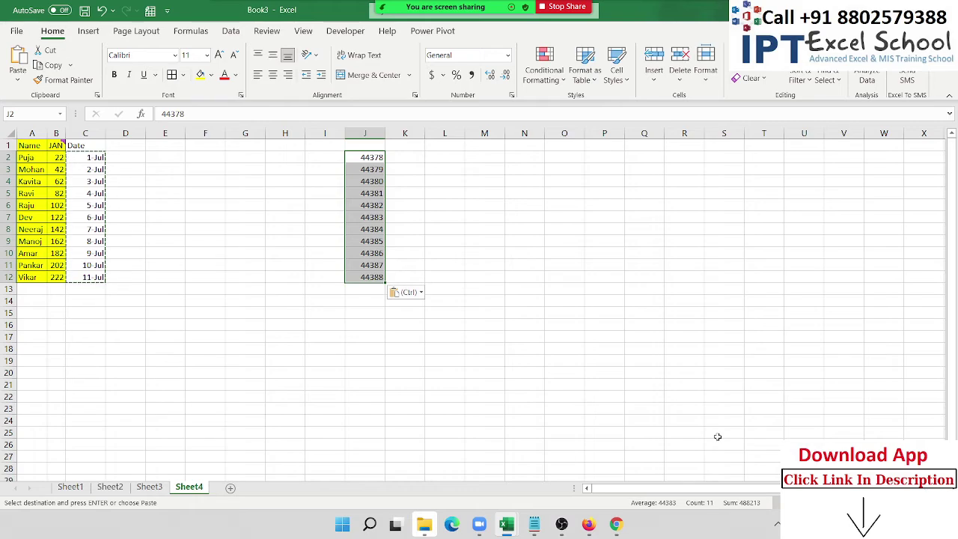
{"action": "key", "text": "Down"}
{"action": "key", "text": "Down"}
{"action": "key", "text": "Down"}
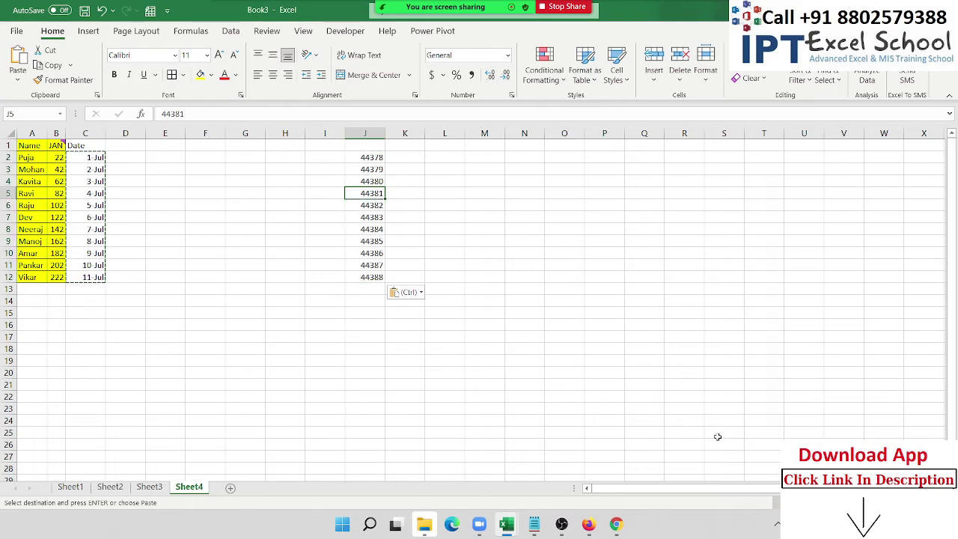
{"action": "key", "text": "Down"}
{"action": "key", "text": "Down"}
{"action": "key", "text": "Down"}
{"action": "key", "text": "Down"}
{"action": "key", "text": "Down"}
{"action": "key", "text": "Down"}
{"action": "key", "text": "Left"}
{"action": "key", "text": "Left"}
{"action": "key", "text": "Left"}
Enter 1 in G14 and apply the date format with Ctrl+Shift+#.
{"action": "type", "text": "1"}
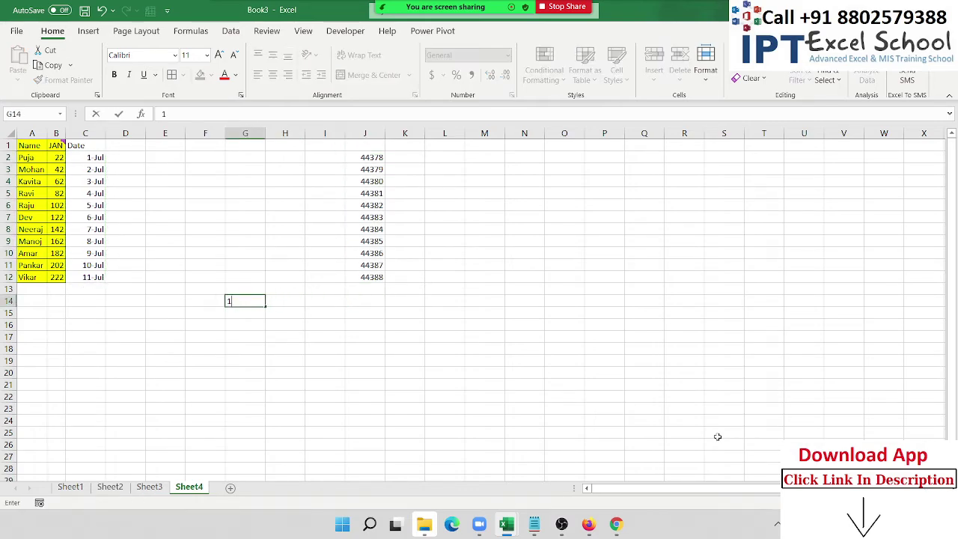
{"action": "key", "text": "Return"}
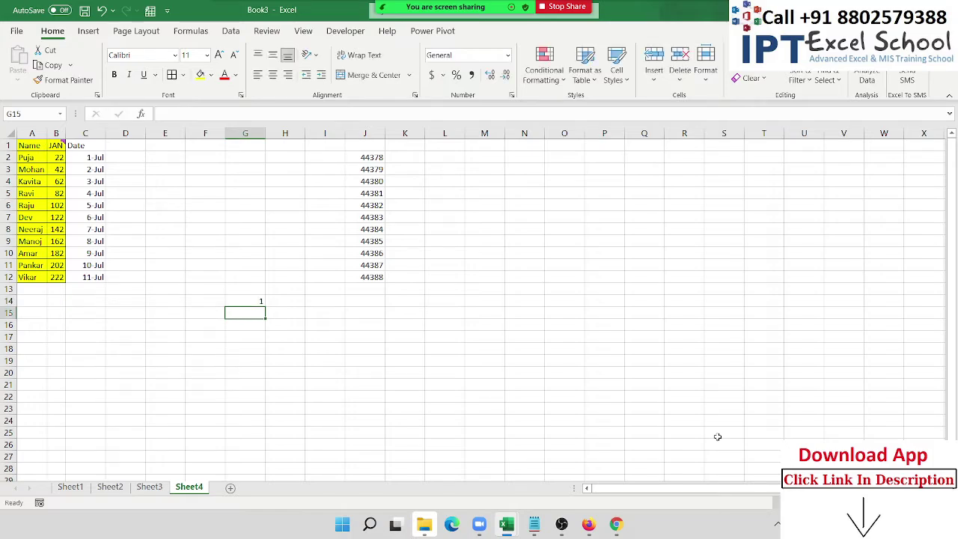
{"action": "key", "text": "Up"}
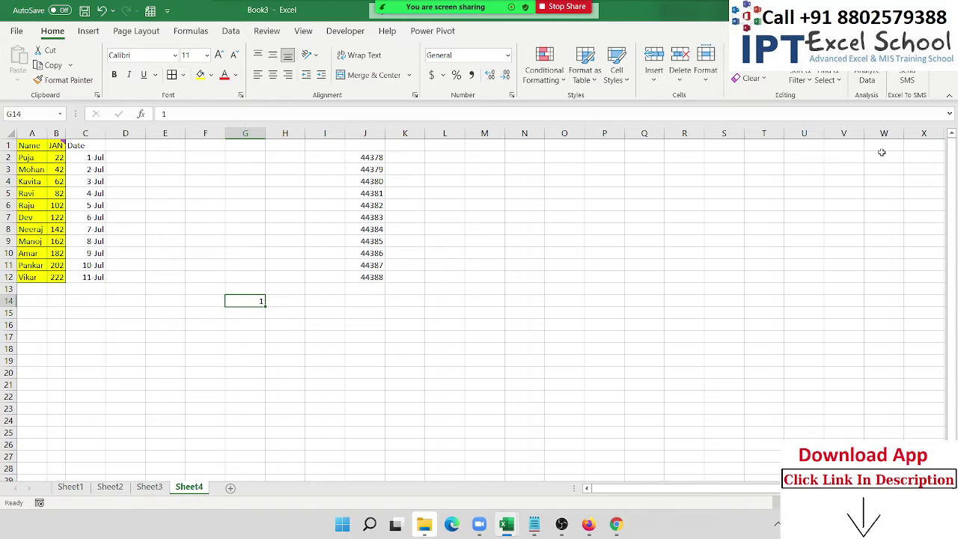
{"action": "key", "text": "ctrl+shift+3"}
{"action": "left_click", "coordinate": [183, 114]}
{"action": "triple_click", "coordinate": [183, 116]}
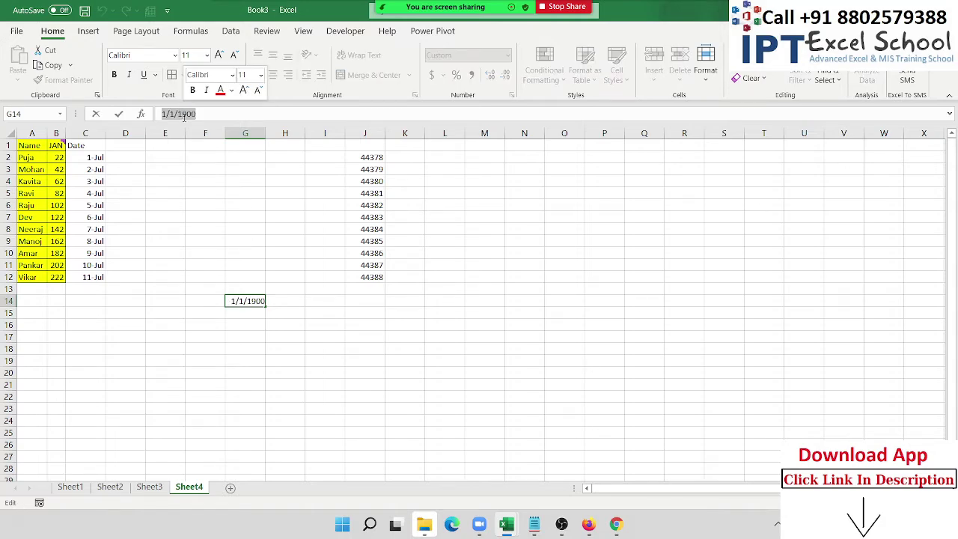
{"action": "key", "text": "Escape"}
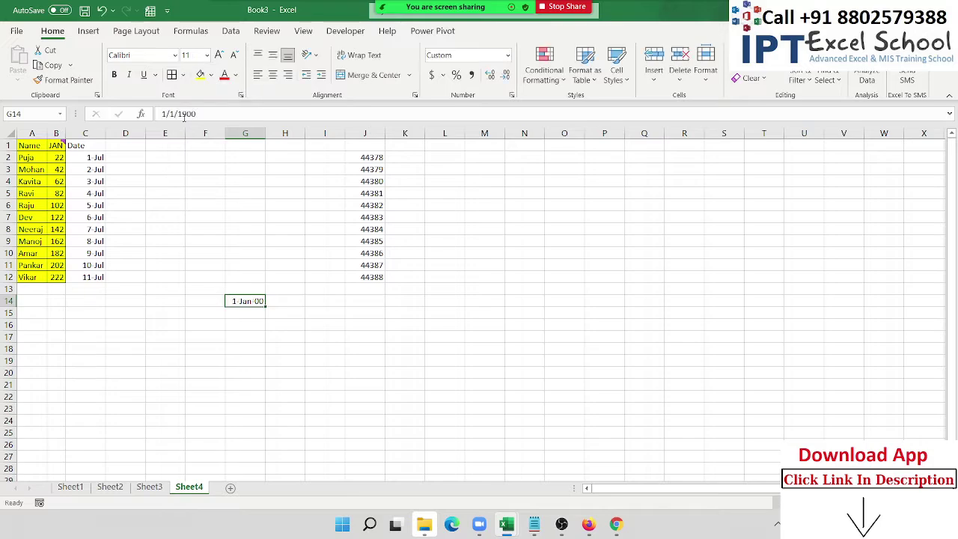
Enter 32, 367, then 44378 in G14 (1 Jul 21), and insert today's date in I14.
{"action": "type", "text": "32"}
{"action": "key", "text": "ctrl+Return"}
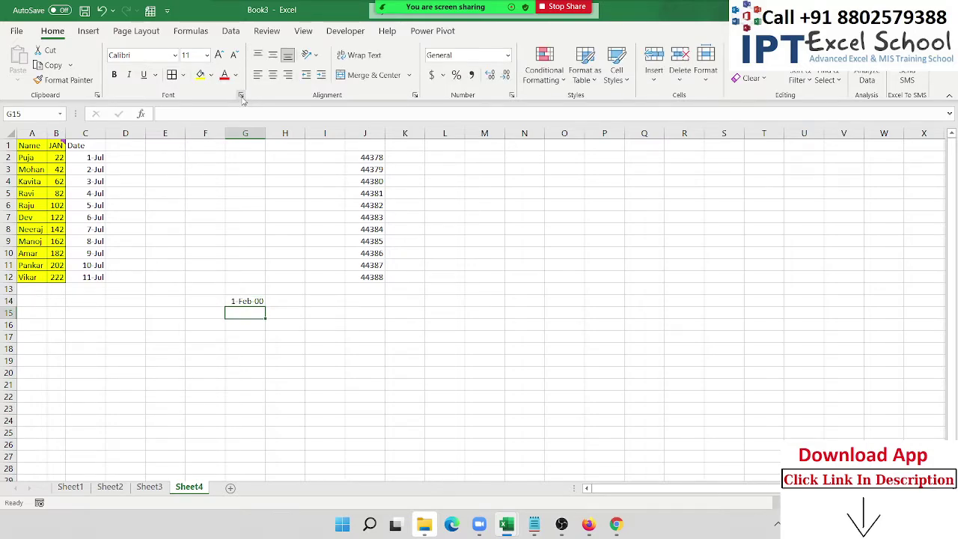
{"action": "type", "text": "367"}
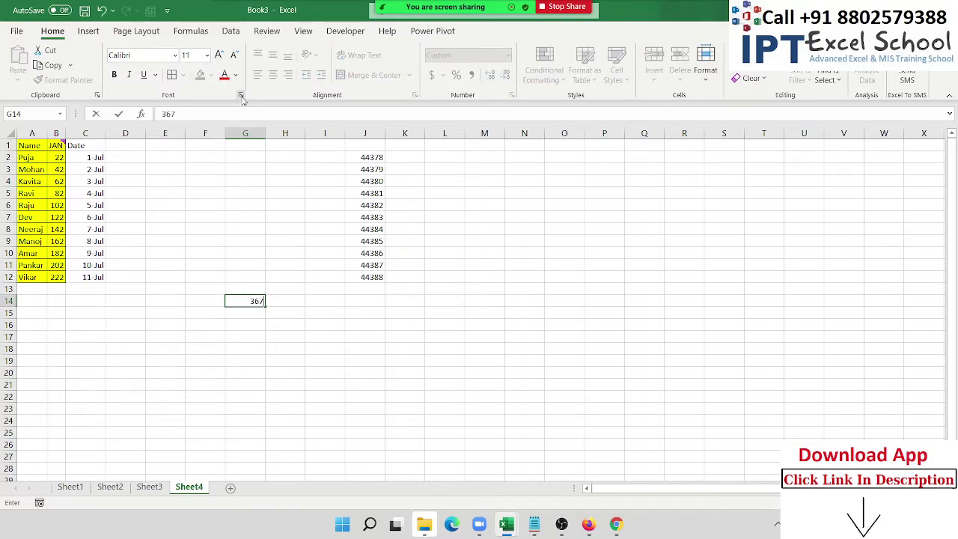
{"action": "key", "text": "ctrl+Return"}
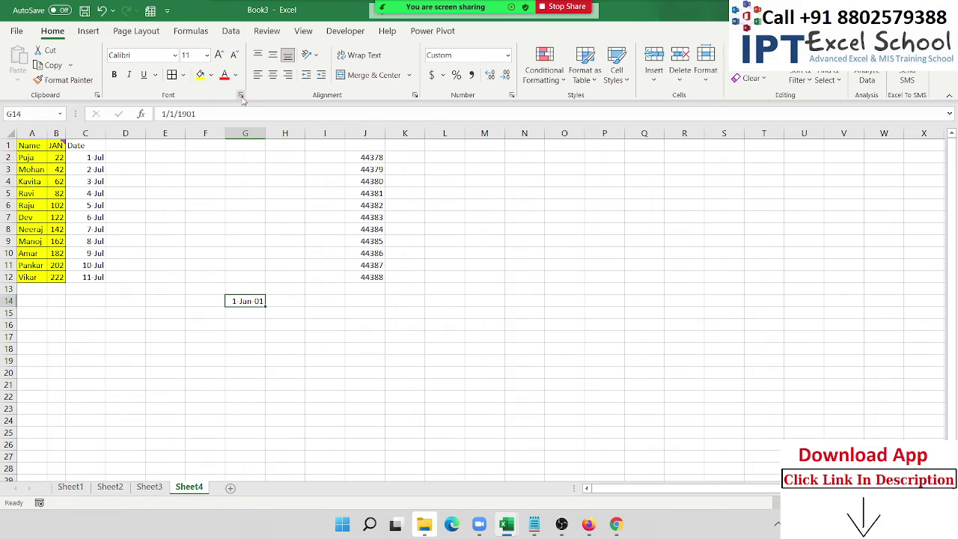
{"action": "type", "text": "4378"}
{"action": "key", "text": "ctrl+Return"}
{"action": "key", "text": "Right"}
{"action": "key", "text": "Right"}
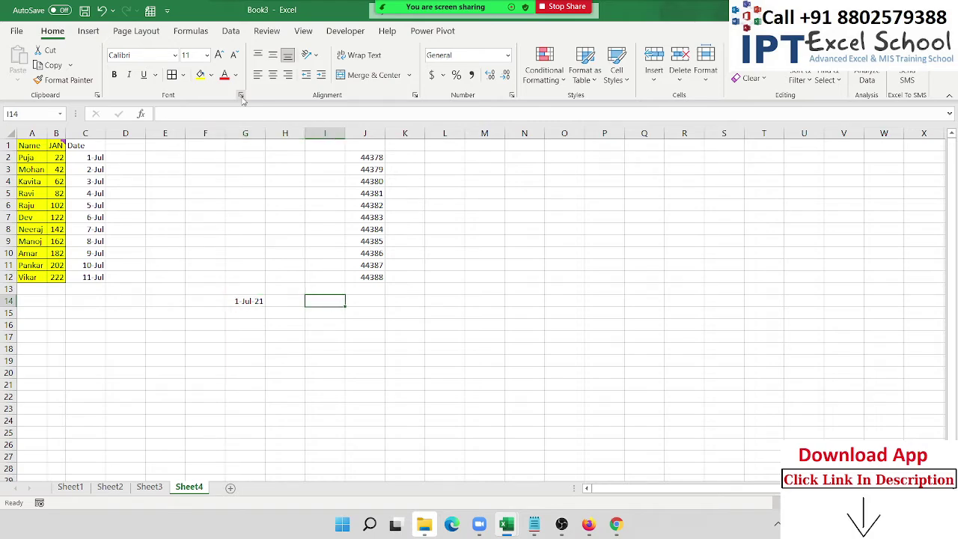
{"action": "key", "text": "ctrl+semicolon"}
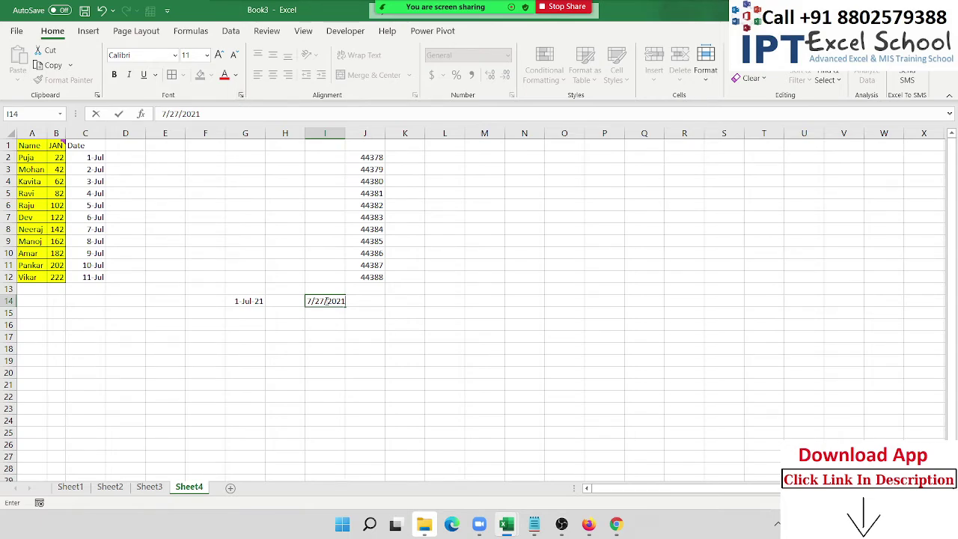
Change I14 from 7/27/2021 to General format so it shows 44404.
{"action": "key", "text": "Return"}
{"action": "left_click", "coordinate": [322, 300]}
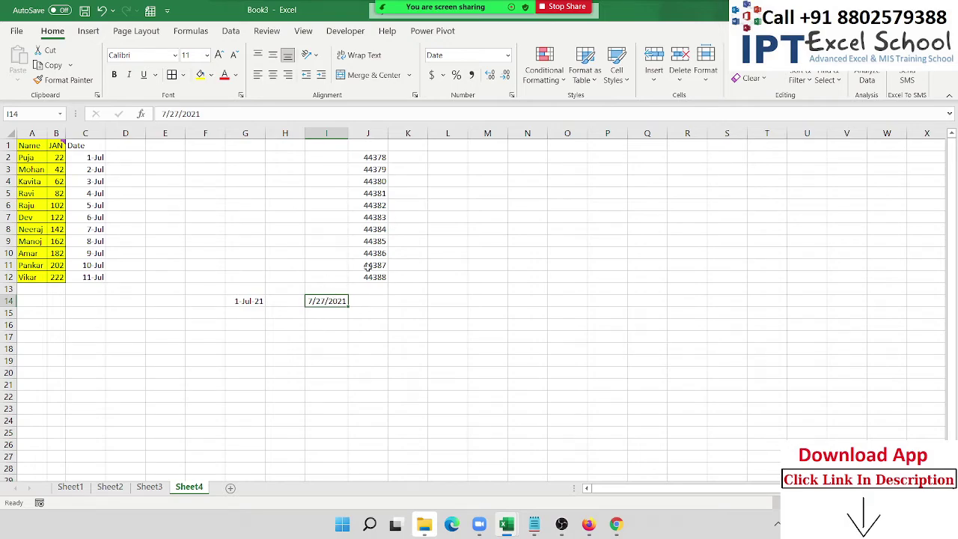
{"action": "left_click", "coordinate": [508, 58]}
{"action": "left_click", "coordinate": [500, 79]}
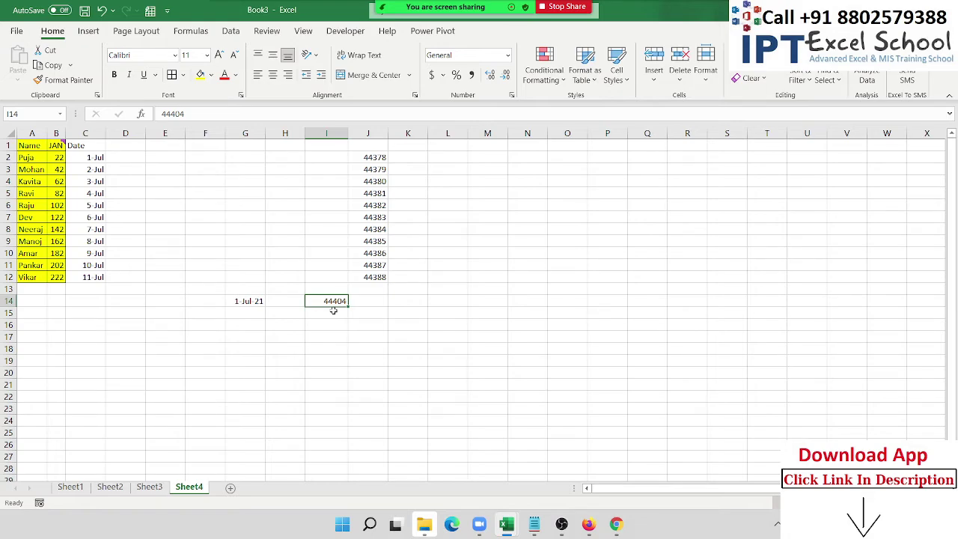
Enter the text 12ds in G17 and the formula =G17+10 in G18.
{"action": "left_click", "coordinate": [262, 338]}
{"action": "type", "text": "12"}
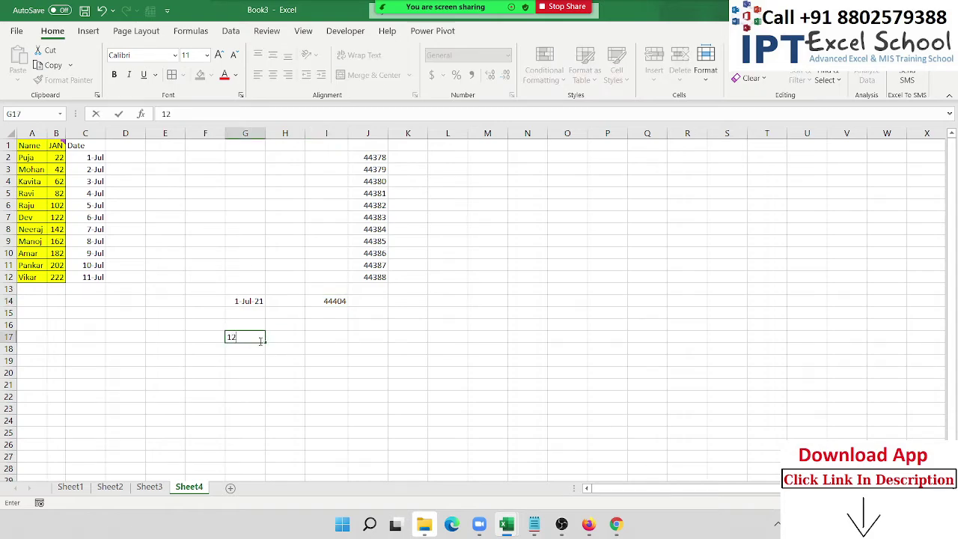
{"action": "type", "text": "ds"}
{"action": "key", "text": "Return"}
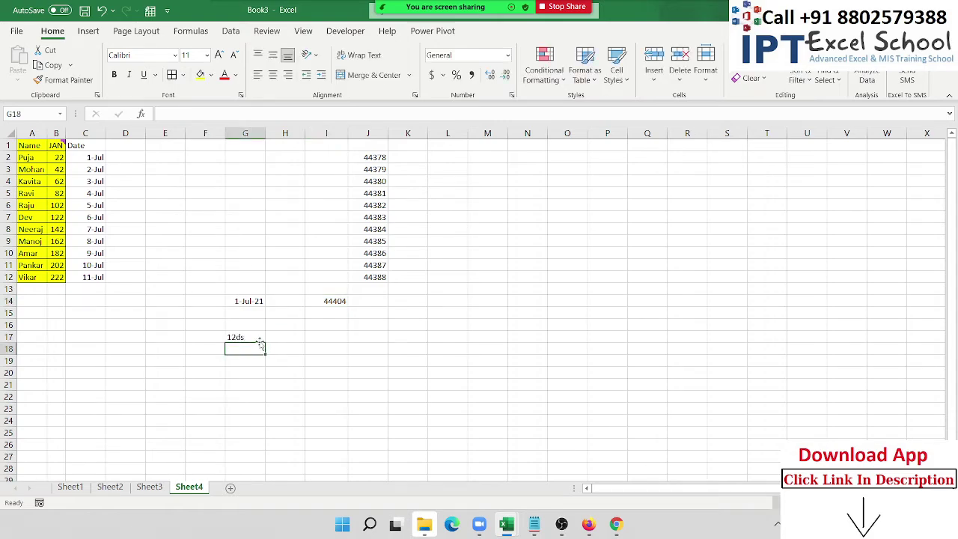
{"action": "type", "text": "="}
{"action": "left_click", "coordinate": [260, 343]}
{"action": "type", "text": "+"}
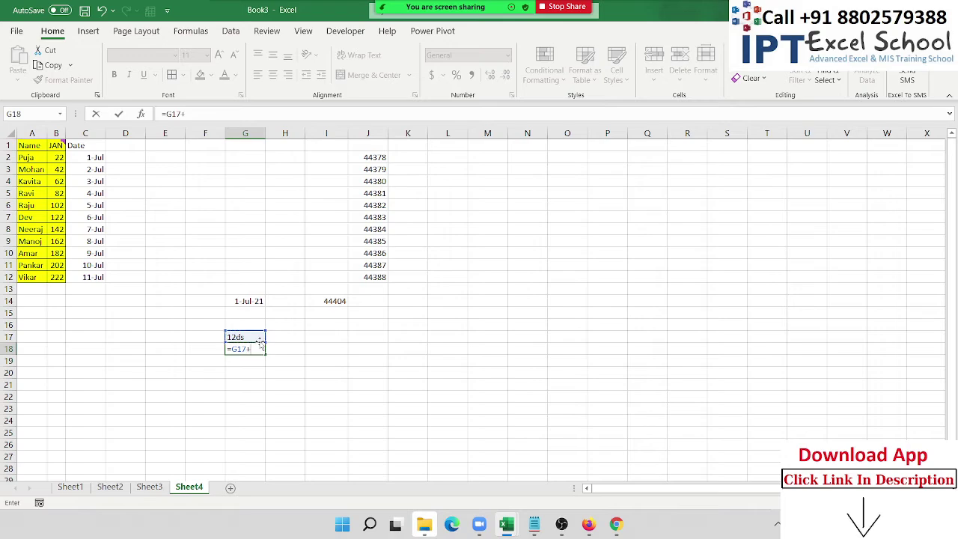
{"action": "type", "text": "10"}
{"action": "key", "text": "Return"}
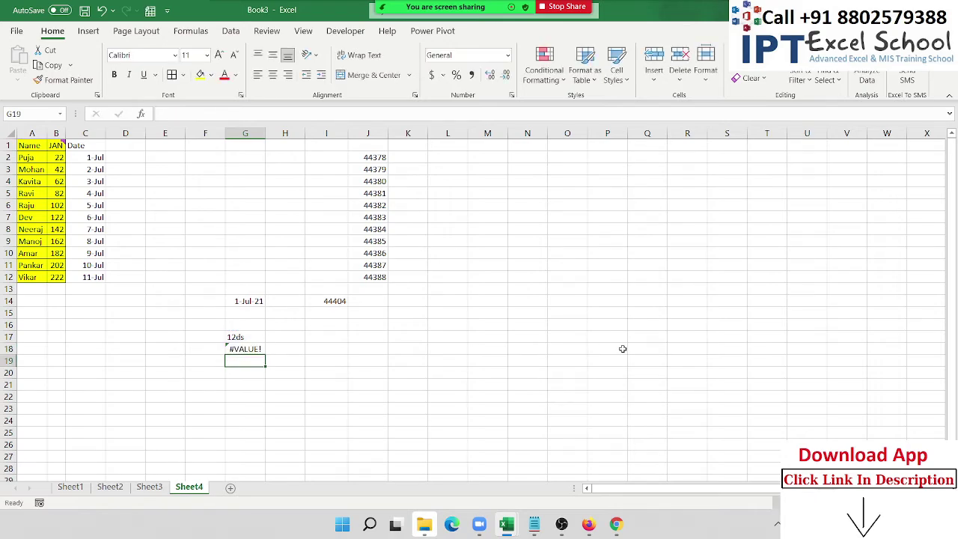
Format I14 as a date and enter =I14+620 in I15.
{"action": "key", "text": "Up"}
{"action": "key", "text": "Up"}
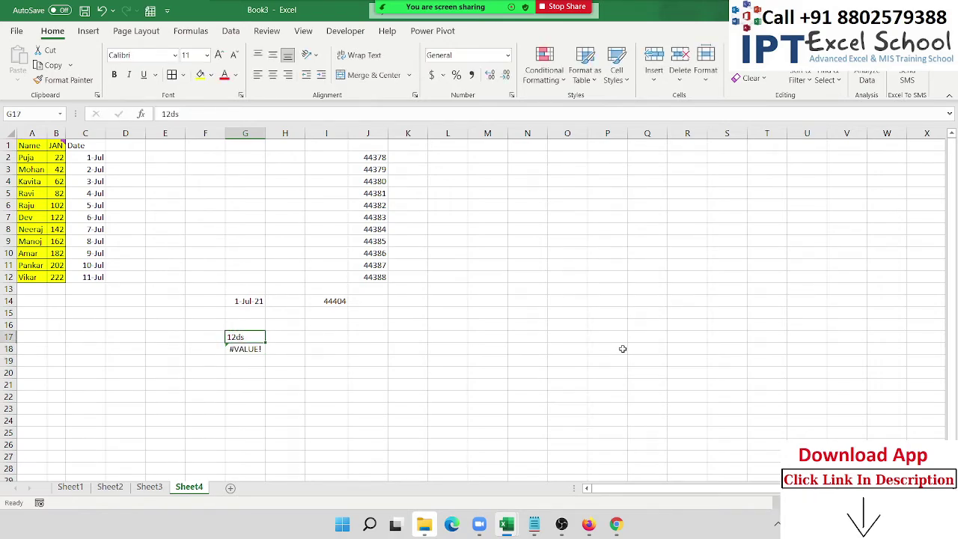
{"action": "key", "text": "Right"}
{"action": "key", "text": "Right"}
{"action": "key", "text": "Up"}
{"action": "key", "text": "Up"}
{"action": "key", "text": "Up"}
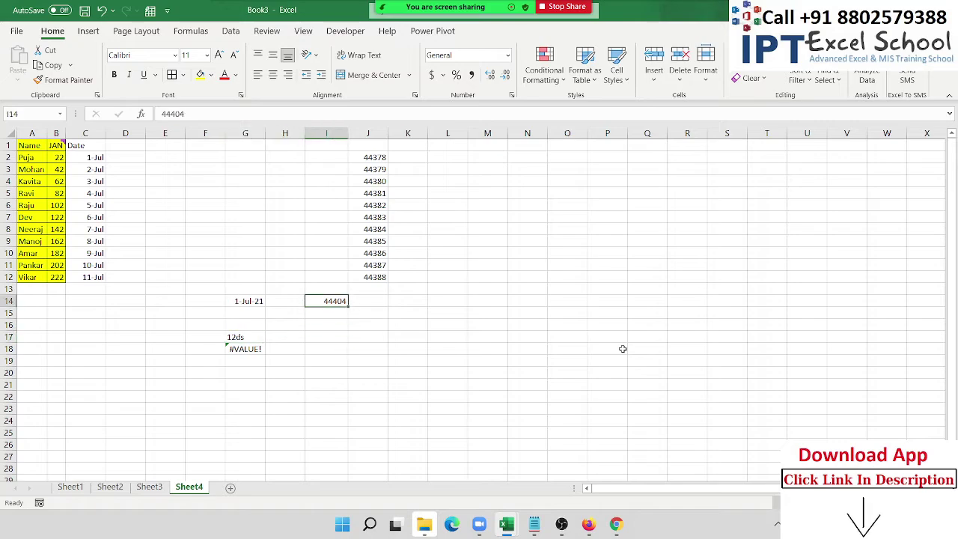
{"action": "key", "text": "ctrl+shift+3"}
{"action": "key", "text": "Down"}
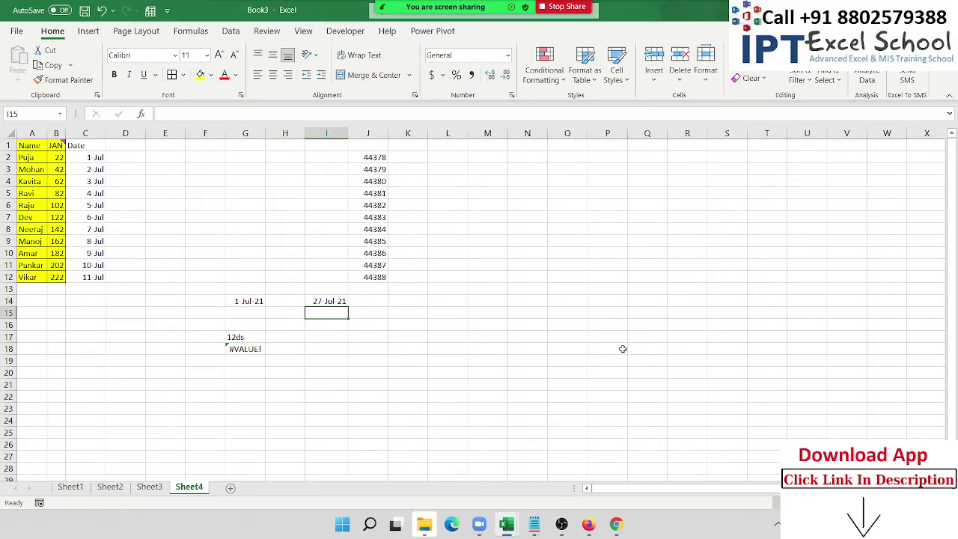
{"action": "type", "text": "=I14+620"}
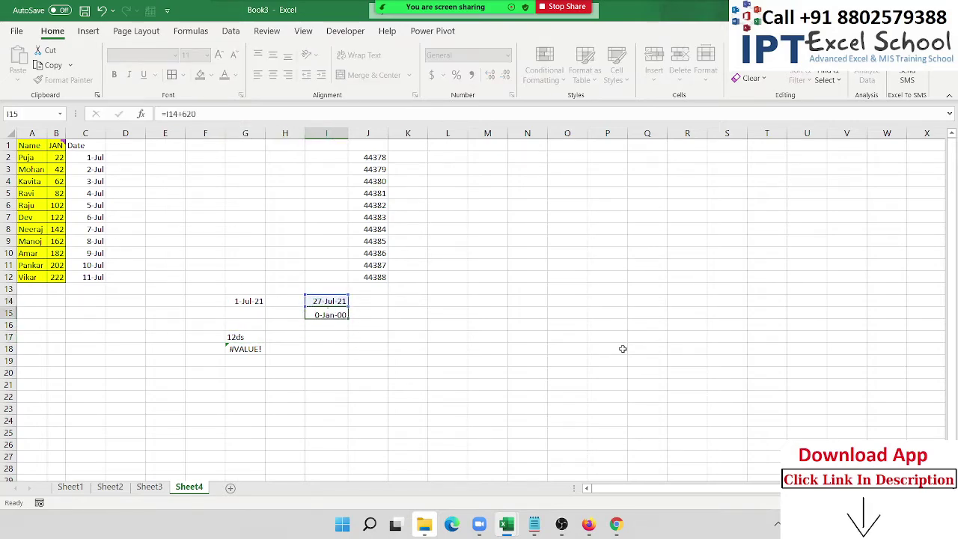
{"action": "key", "text": "ctrl+Return"}
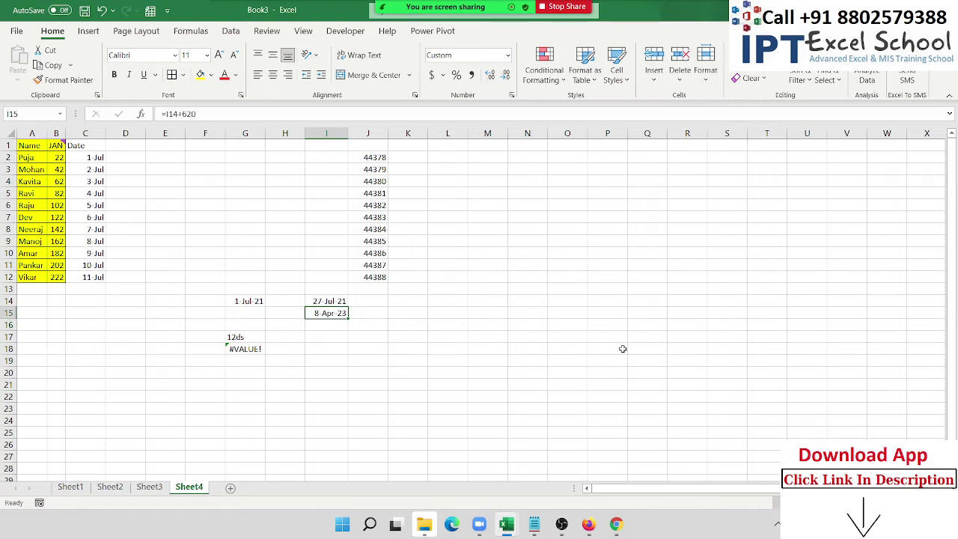
Show I14 and I15 as plain serial numbers with Ctrl+Shift+~.
{"action": "key", "text": "Up"}
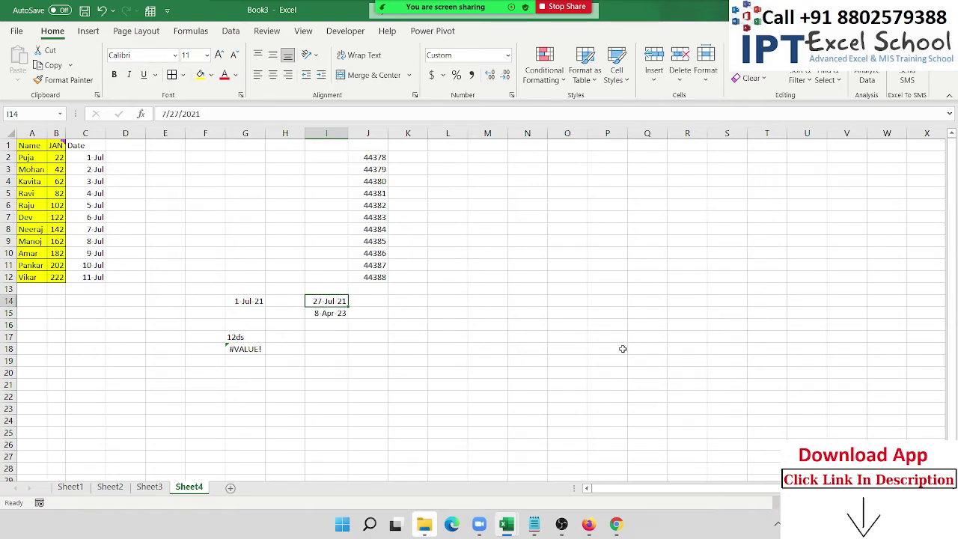
{"action": "key", "text": "ctrl+shift+grave"}
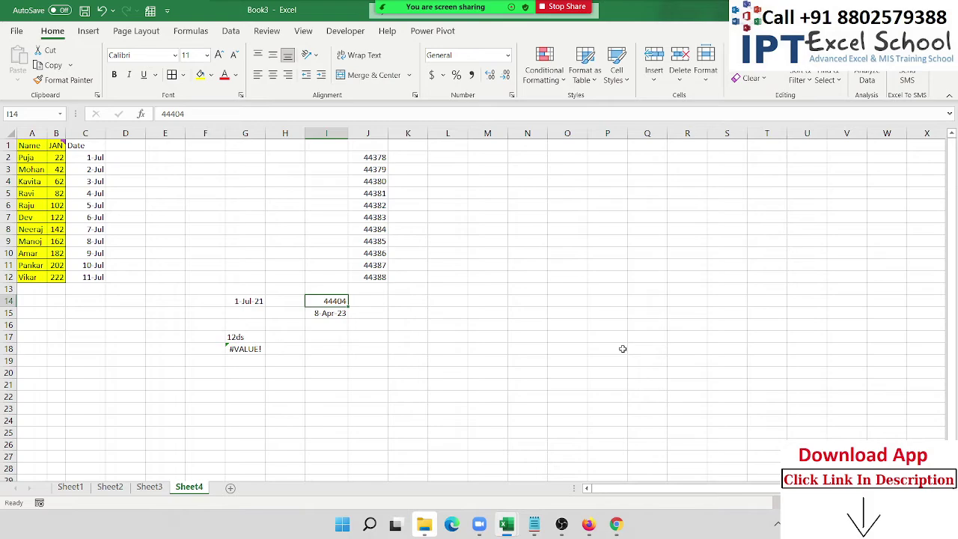
{"action": "key", "text": "Down"}
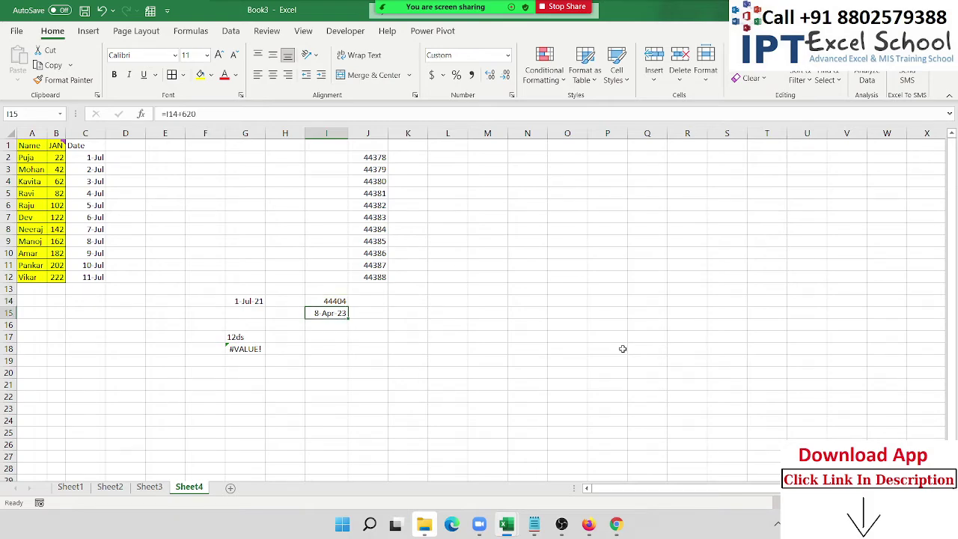
{"action": "key", "text": "ctrl+shift+grave"}
{"action": "key", "text": "Left"}
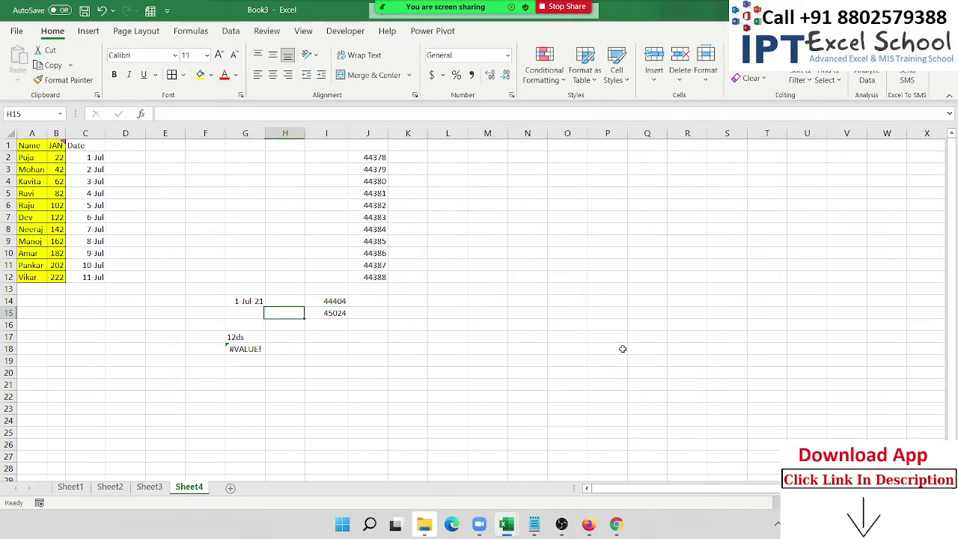
{"action": "key", "text": "Right"}
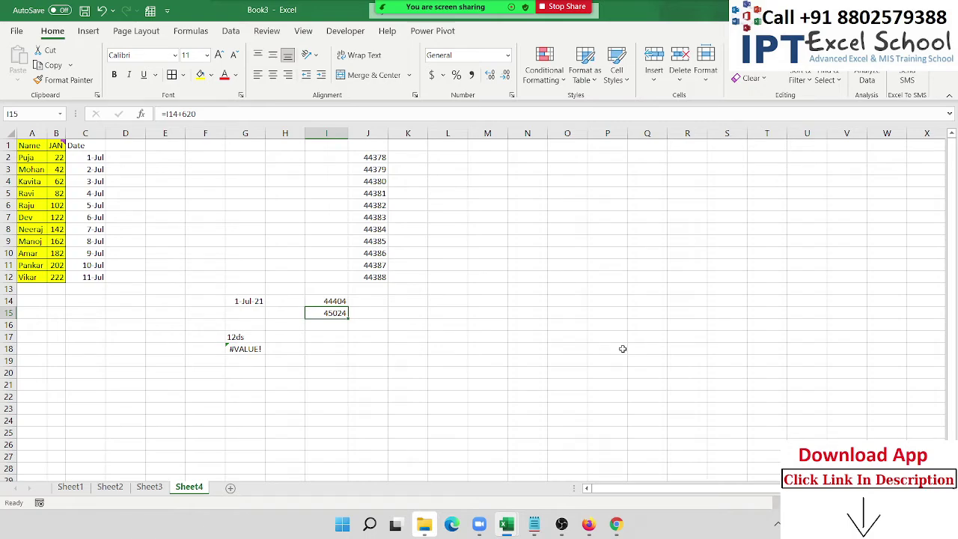
{"action": "key", "text": "Up"}
{"action": "key", "text": "Up"}
{"action": "key", "text": "Up"}
{"action": "key", "text": "Up"}
{"action": "key", "text": "Up"}
{"action": "key", "text": "Up"}
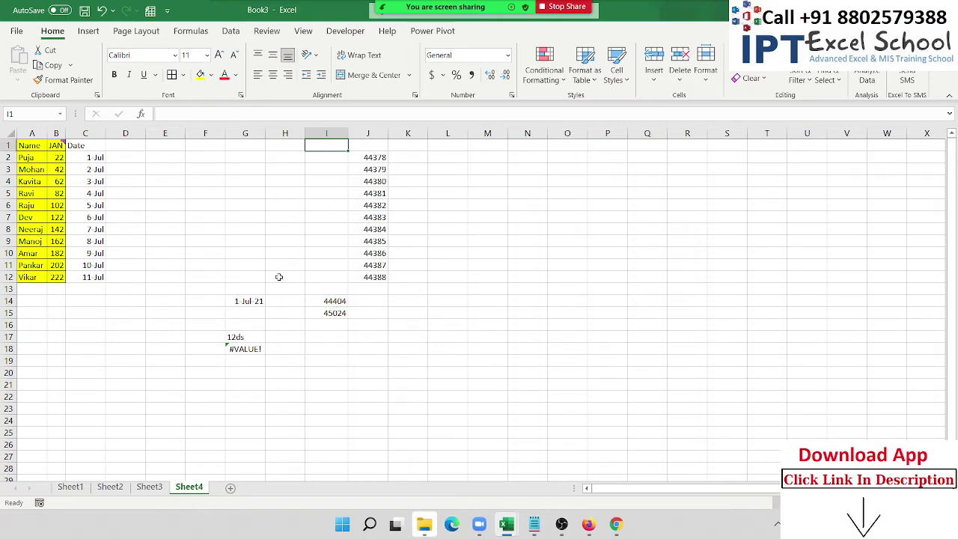
Copy the Date column C1:C12 and paste it into L1 as 'Values and number formats'.
{"action": "left_click_drag", "start_coordinate": [92, 146], "coordinate": [103, 276]}
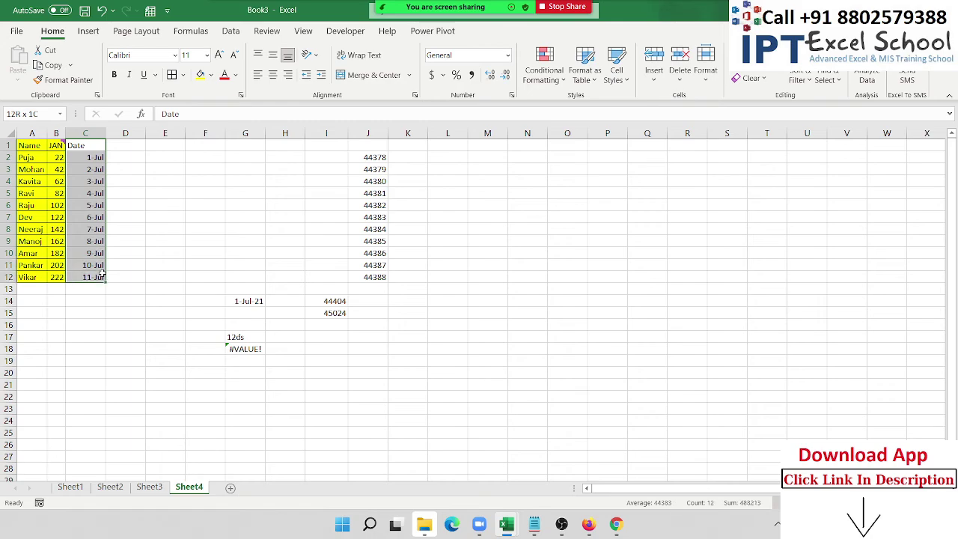
{"action": "key", "text": "ctrl+c"}
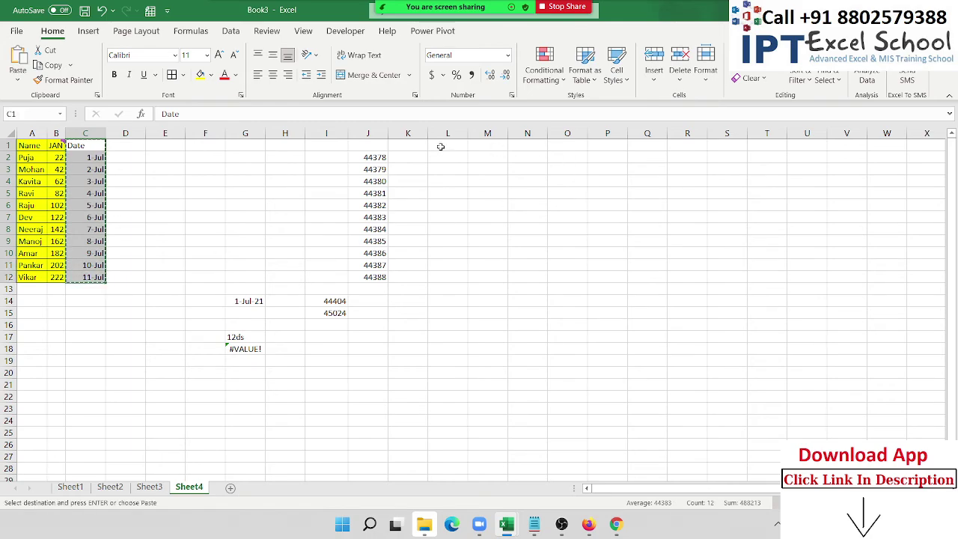
{"action": "left_click", "coordinate": [441, 146]}
{"action": "right_click", "coordinate": [441, 147]}
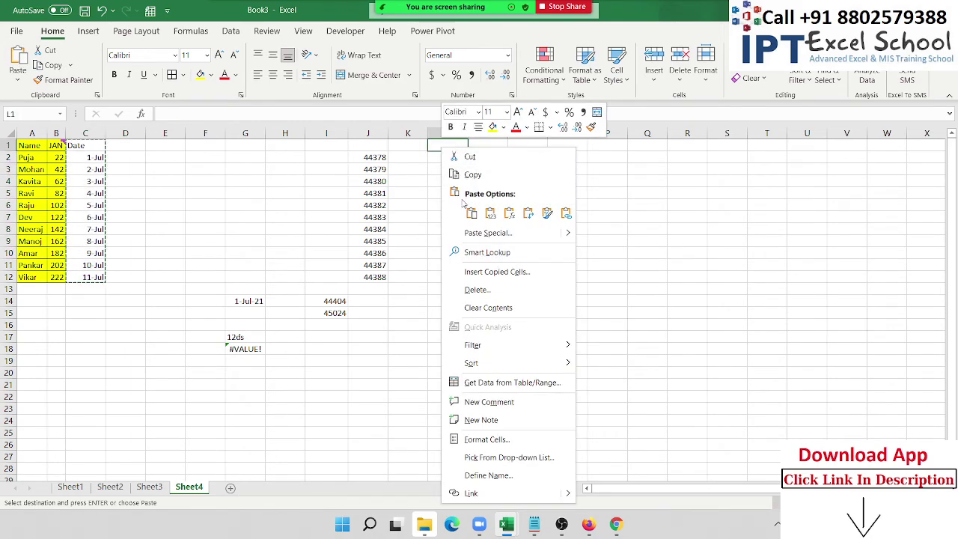
{"action": "left_click", "coordinate": [469, 232]}
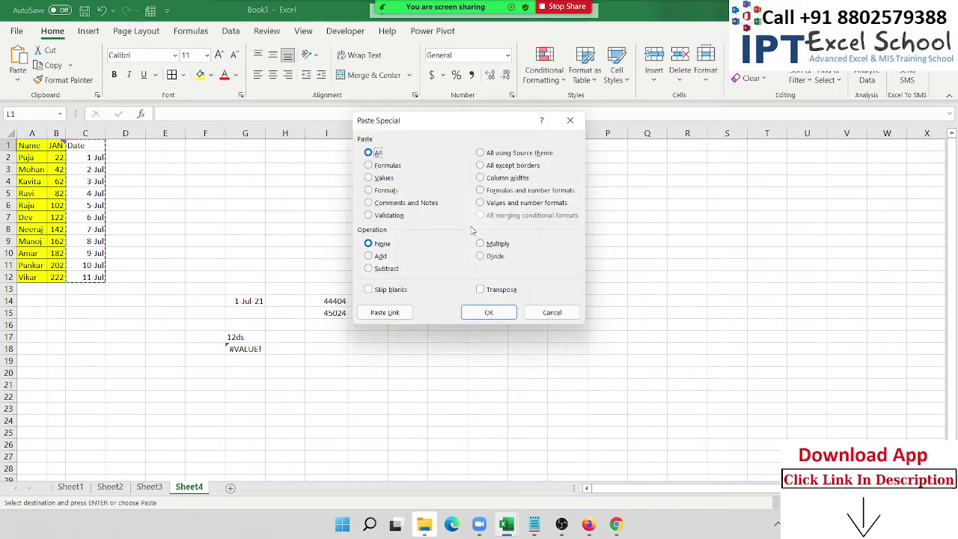
{"action": "mouse_move", "coordinate": [483, 128]}
{"action": "left_mouse_down"}
{"action": "mouse_move", "coordinate": [567, 120]}
{"action": "mouse_move", "coordinate": [648, 138]}
{"action": "left_mouse_up"}
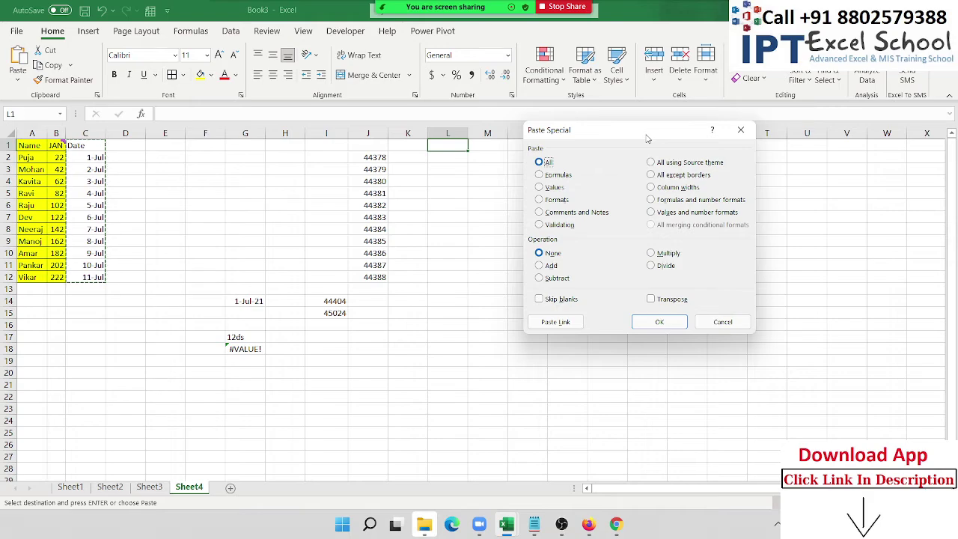
{"action": "left_click", "coordinate": [706, 213]}
{"action": "left_click", "coordinate": [704, 200]}
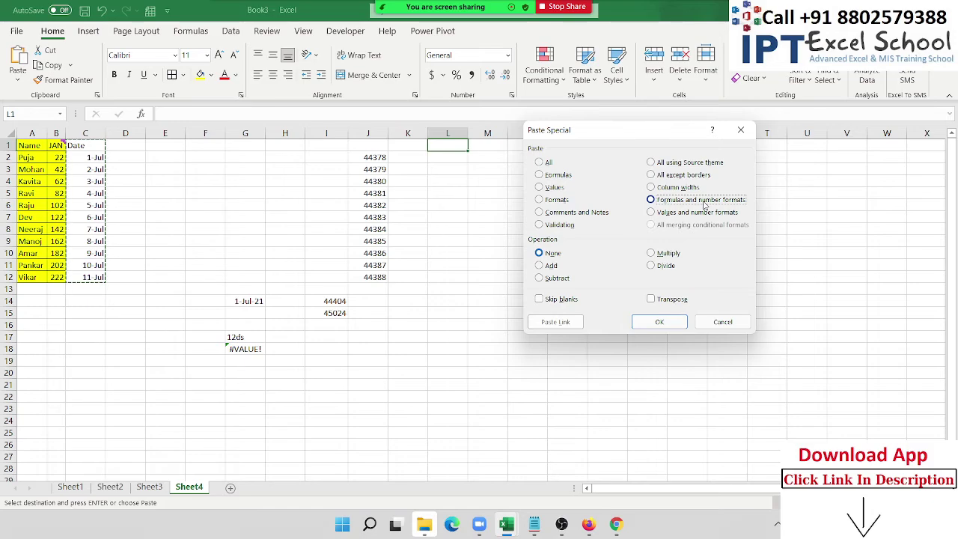
{"action": "left_click", "coordinate": [697, 213]}
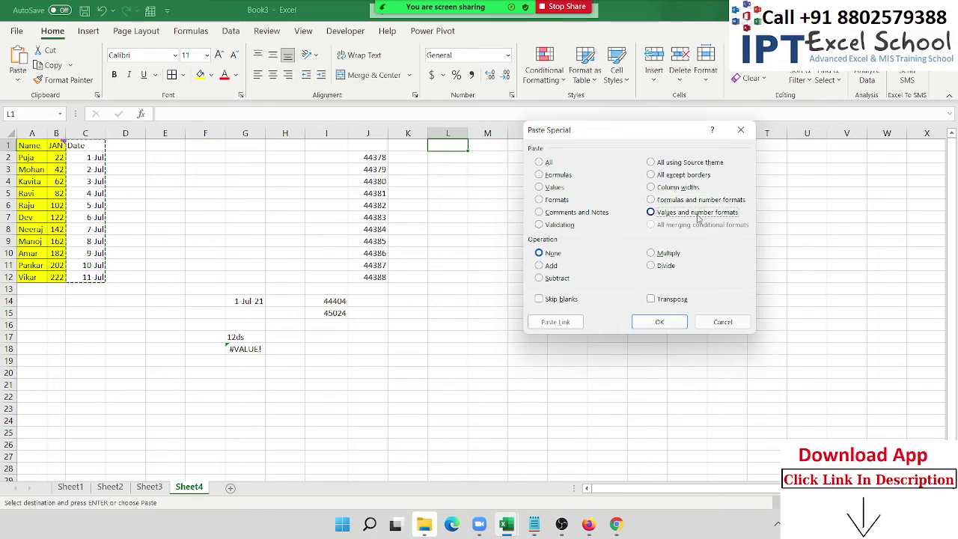
{"action": "left_click", "coordinate": [660, 322]}
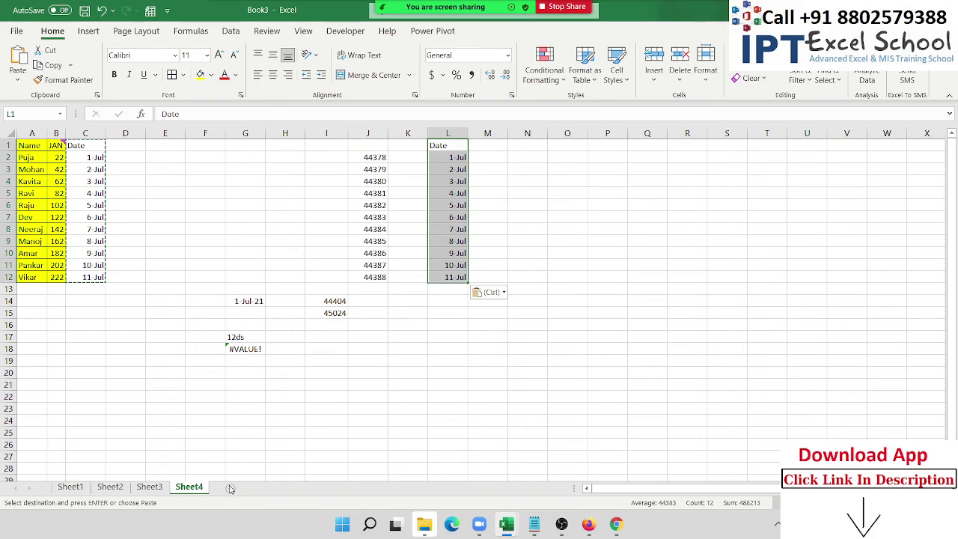
Enter 20 in E21 and 30 in G21.
{"action": "scroll", "coordinate": [183, 407], "scroll_direction": "down", "scroll_amount": 4}
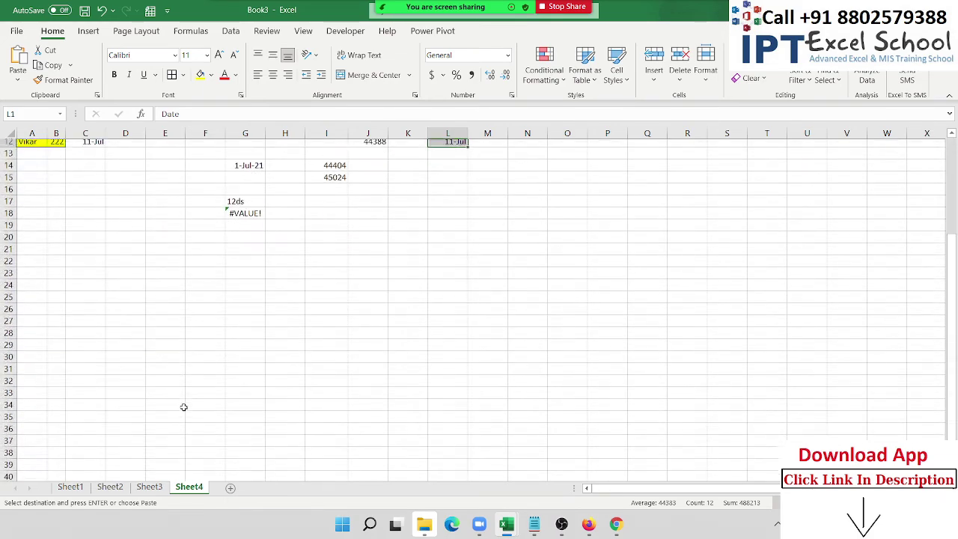
{"action": "scroll", "coordinate": [184, 407], "scroll_direction": "down", "scroll_amount": 1}
{"action": "scroll", "coordinate": [183, 406], "scroll_direction": "up", "scroll_amount": 3}
{"action": "key", "text": "ctrl+v"}
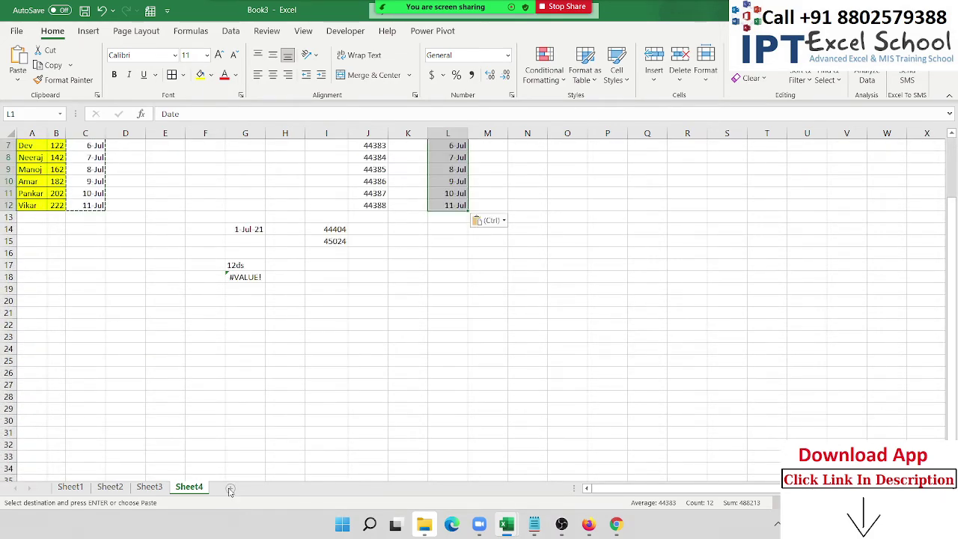
{"action": "scroll", "coordinate": [147, 283], "scroll_direction": "down", "scroll_amount": 1}
{"action": "left_click", "coordinate": [150, 283]}
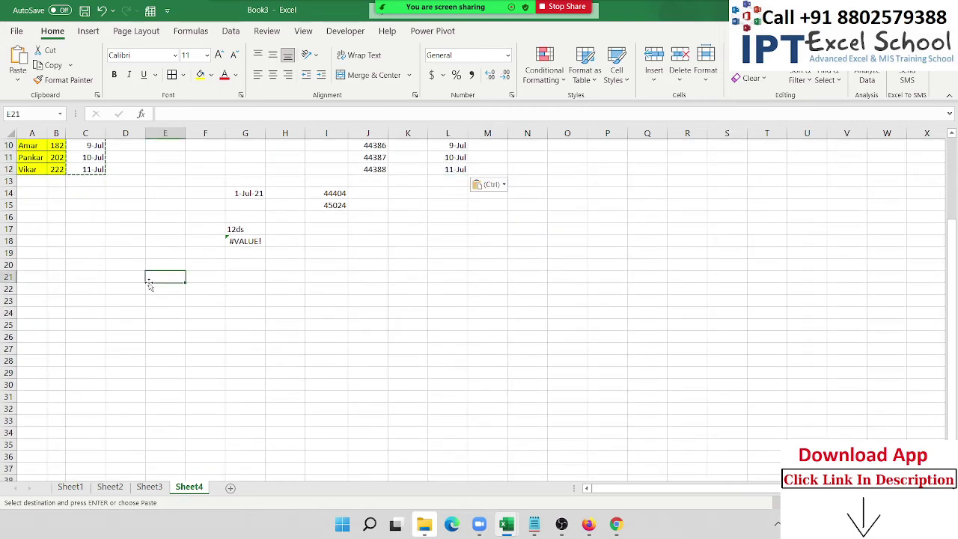
{"action": "type", "text": "20"}
{"action": "key", "text": "Tab"}
{"action": "key", "text": "Tab"}
{"action": "type", "text": "30"}
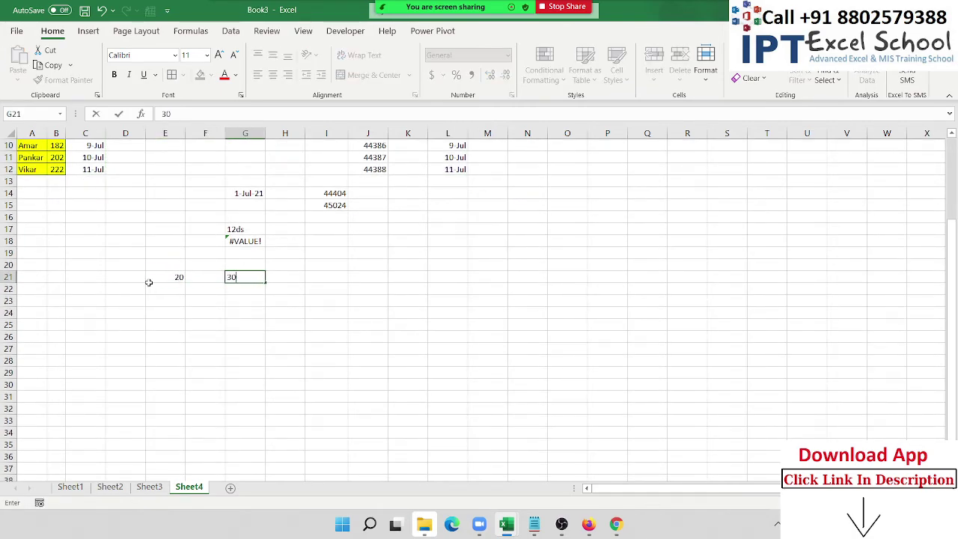
{"action": "key", "text": "Return"}
Copy the 20 from E21 and paste it over G21.
{"action": "left_click", "coordinate": [149, 283]}
{"action": "key", "text": "ctrl+c"}
{"action": "key", "text": "Right"}
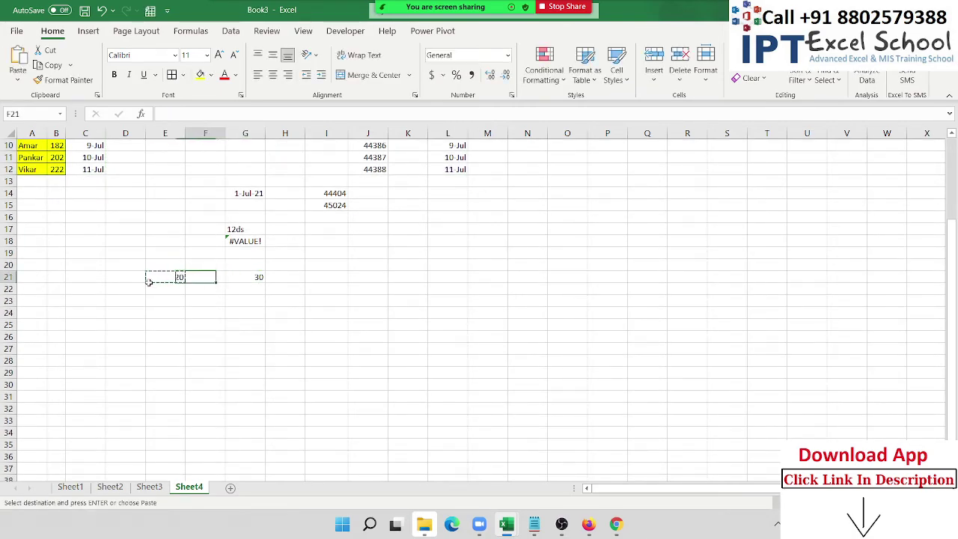
{"action": "key", "text": "Right"}
{"action": "key", "text": "Return"}
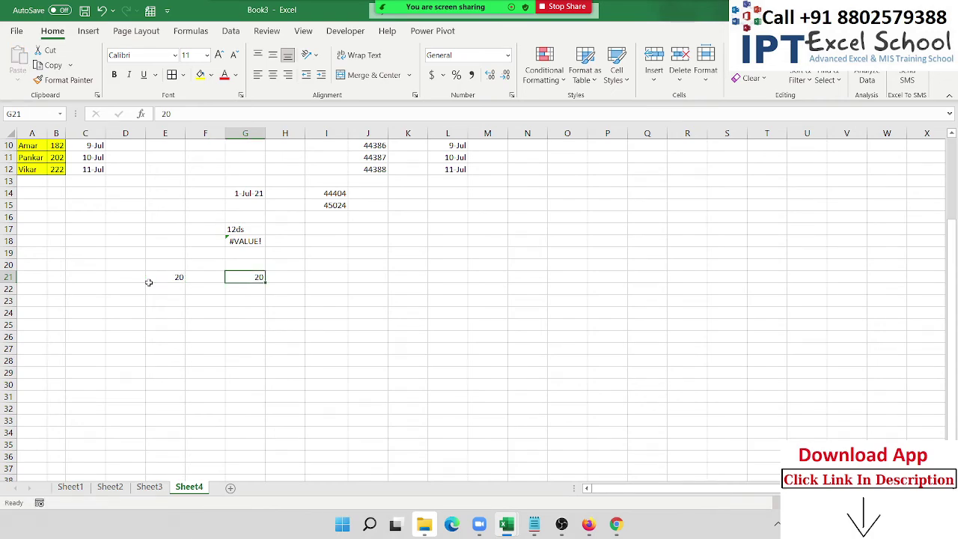
Undo the paste, then Paste Special with the Add operation so G21 becomes 50.
{"action": "key", "text": "ctrl+z"}
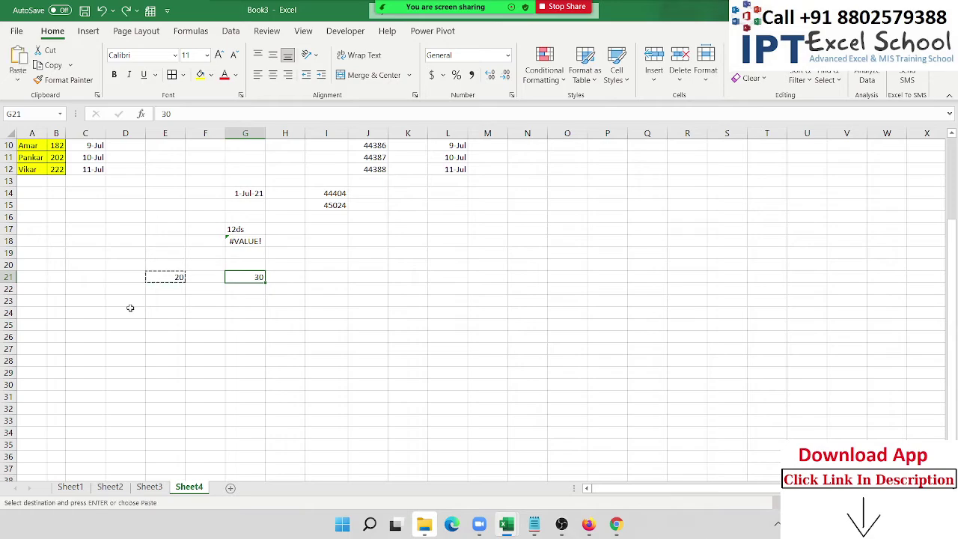
{"action": "right_click", "coordinate": [229, 277]}
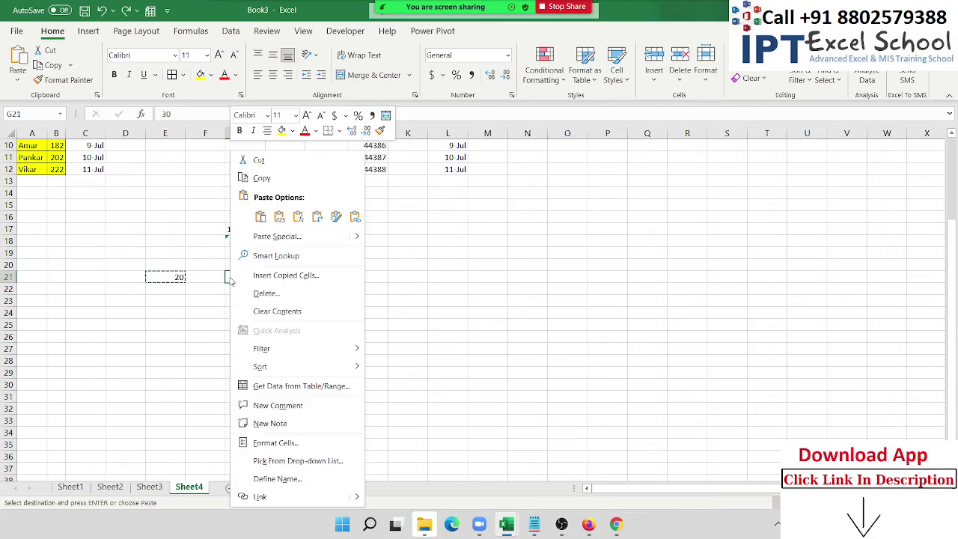
{"action": "left_click", "coordinate": [269, 237]}
{"action": "left_click_drag", "start_coordinate": [253, 136], "coordinate": [607, 87]}
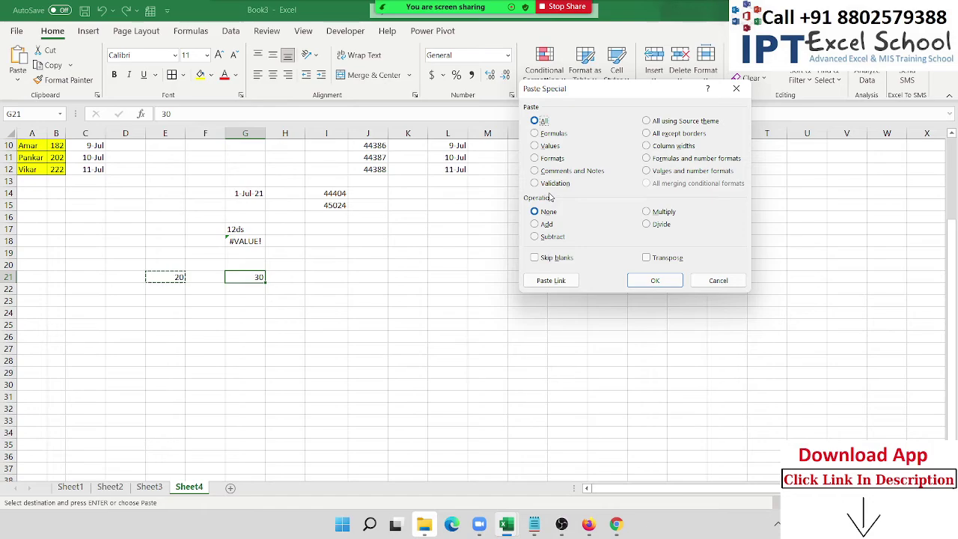
{"action": "left_click", "coordinate": [544, 225]}
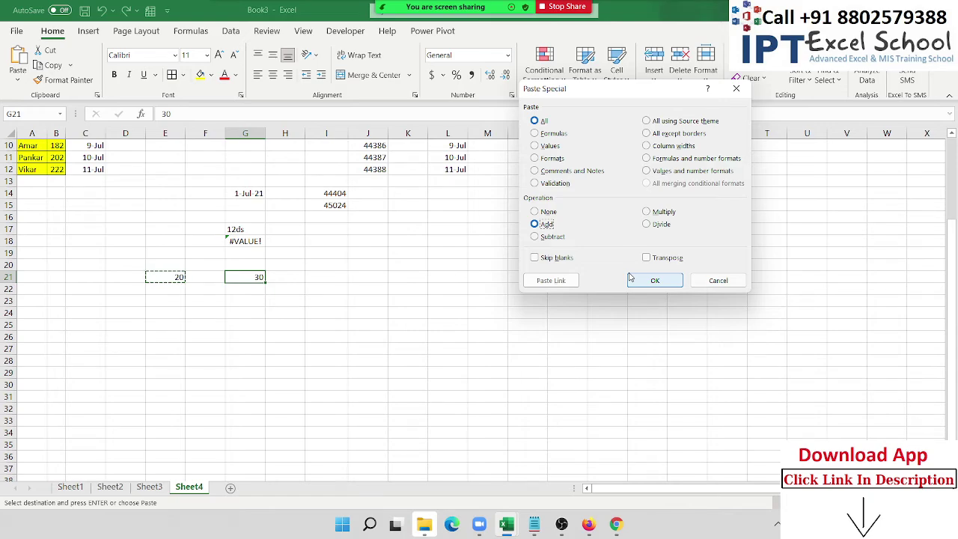
{"action": "left_click", "coordinate": [641, 275]}
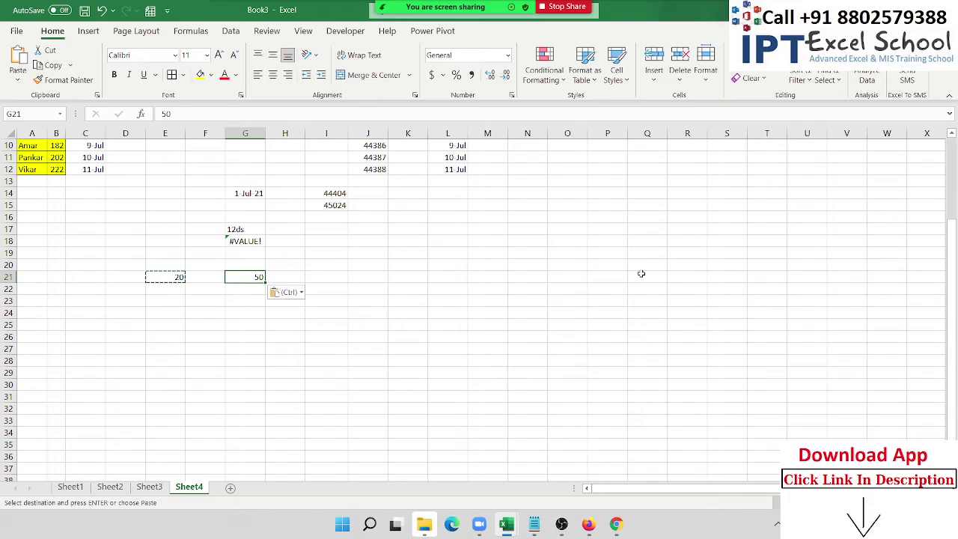
Paste Special the copied 20 over G21 with no operation, then select E20:G23.
{"action": "right_click", "coordinate": [253, 279]}
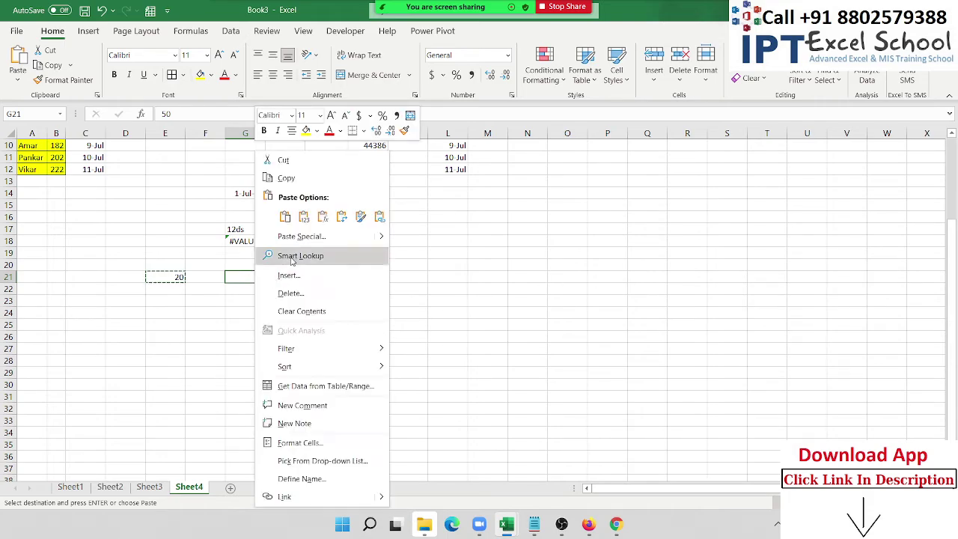
{"action": "left_click", "coordinate": [300, 237]}
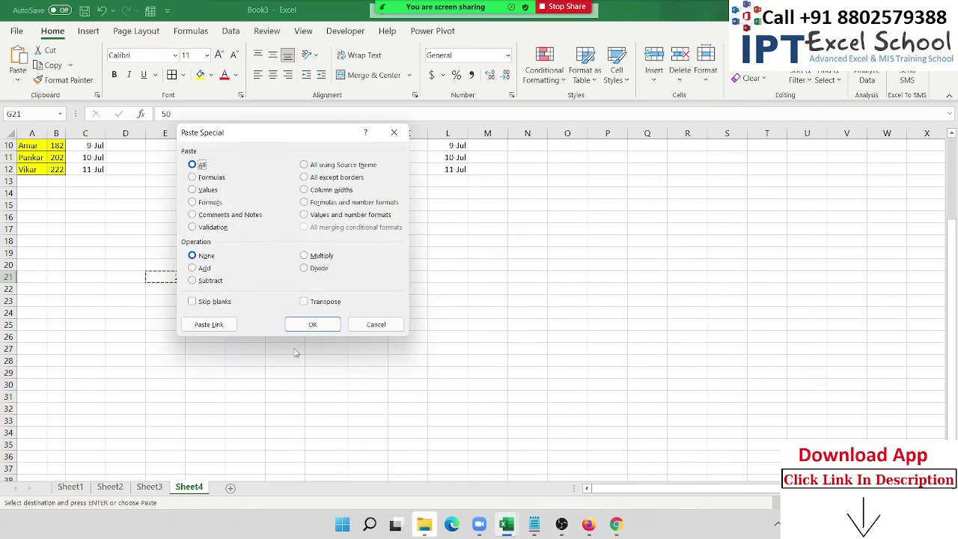
{"action": "left_click", "coordinate": [309, 327]}
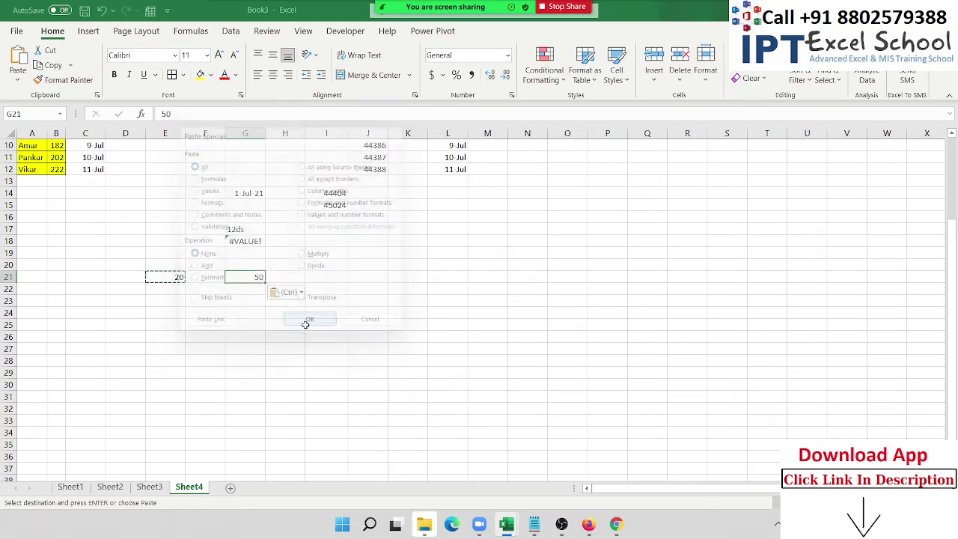
{"action": "left_click", "coordinate": [142, 323]}
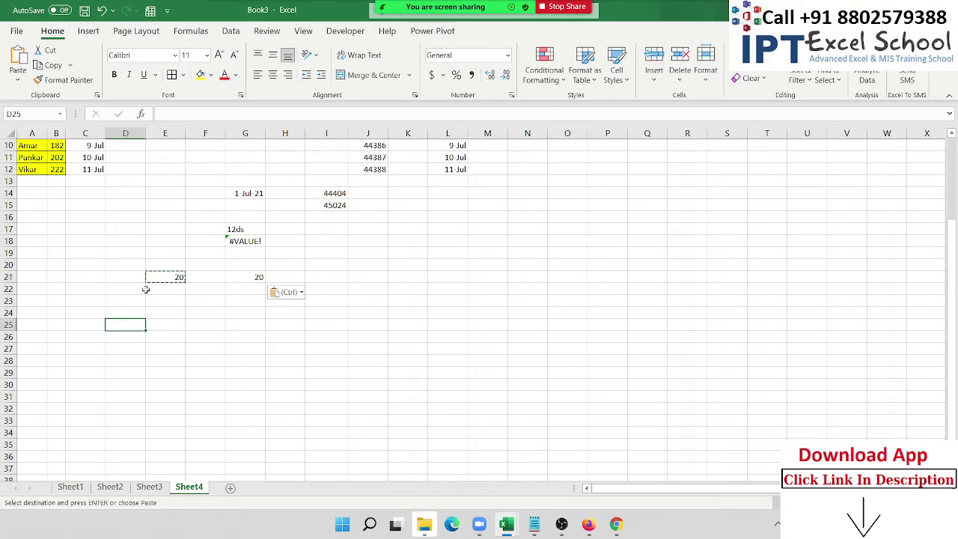
{"action": "left_click", "coordinate": [147, 290]}
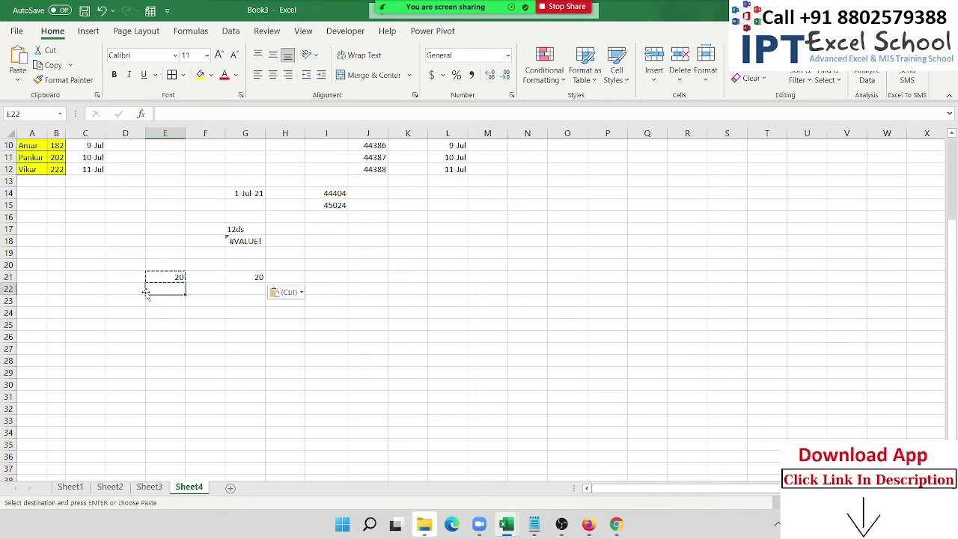
{"action": "left_click_drag", "start_coordinate": [168, 265], "coordinate": [257, 308]}
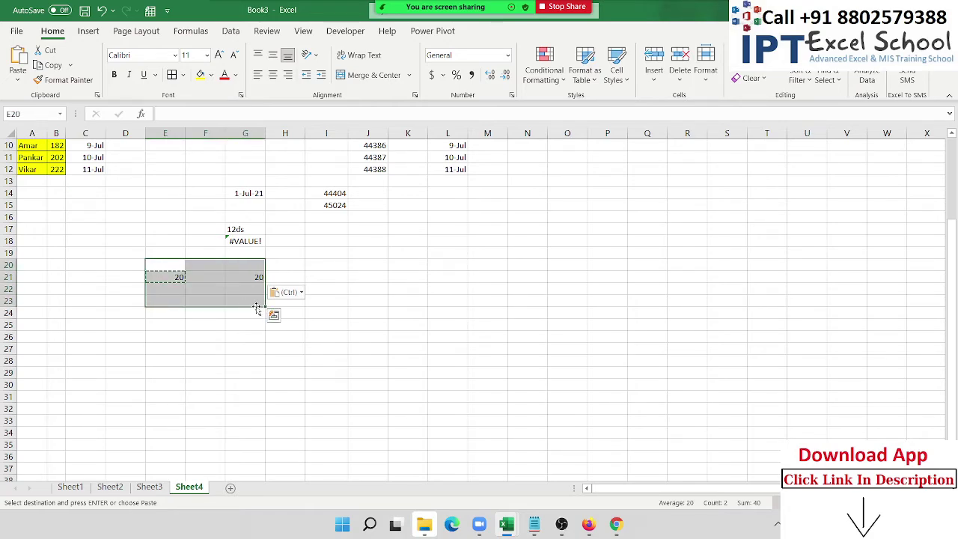
Insert a new Sheet5 and enter 20% in cell A1.
{"action": "left_click", "coordinate": [230, 488]}
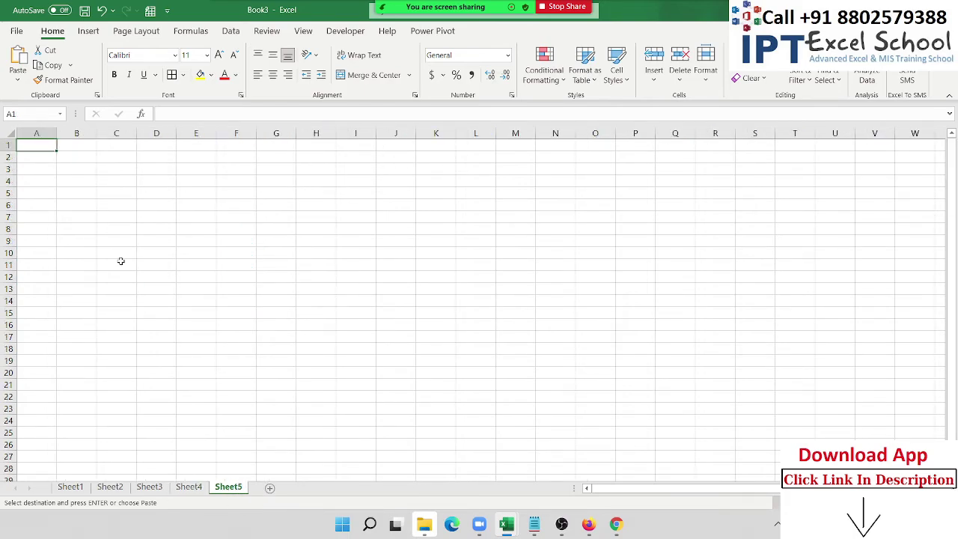
{"action": "scroll", "coordinate": [121, 261], "scroll_direction": "up", "scroll_amount": 3}
{"action": "scroll", "coordinate": [120, 261], "scroll_direction": "up", "scroll_amount": 2}
{"action": "scroll", "coordinate": [121, 261], "scroll_direction": "up", "scroll_amount": 1}
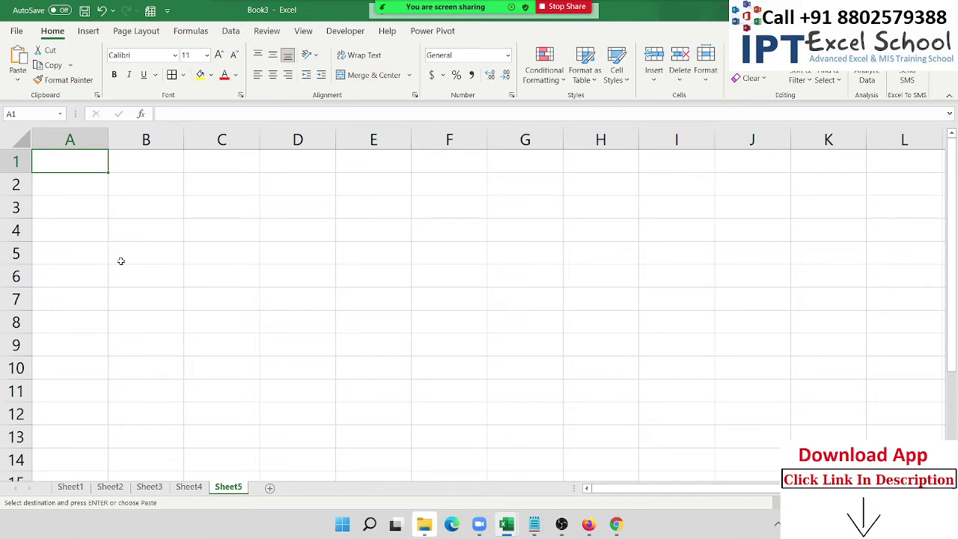
{"action": "type", "text": "20%"}
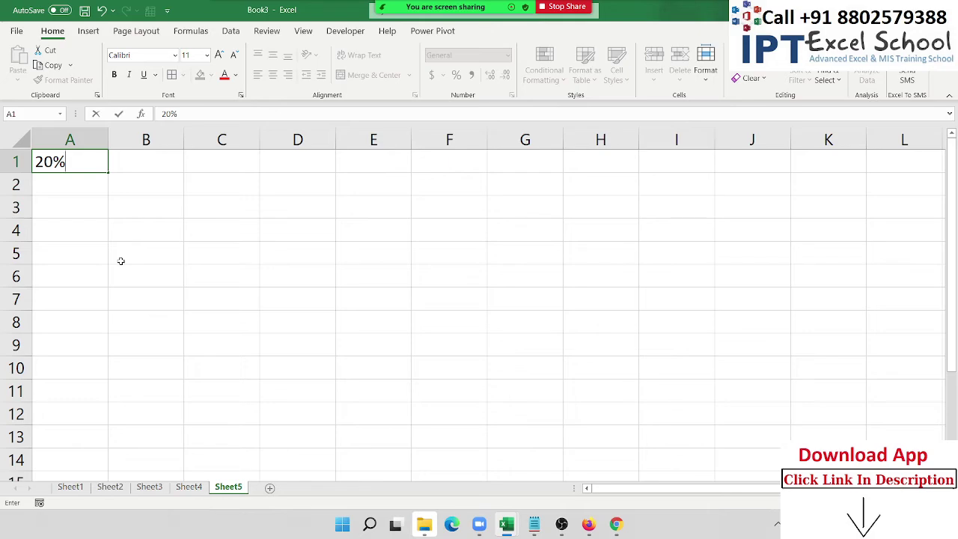
{"action": "key", "text": "Return"}
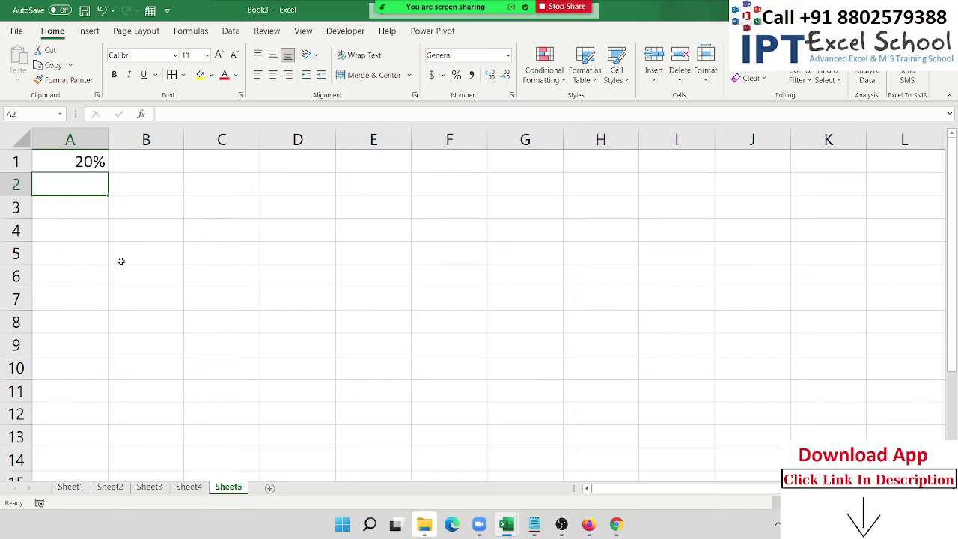
Enter 20 in B1 and apply Percent Style, showing 2000%.
{"action": "key", "text": "Up"}
{"action": "key", "text": "Right"}
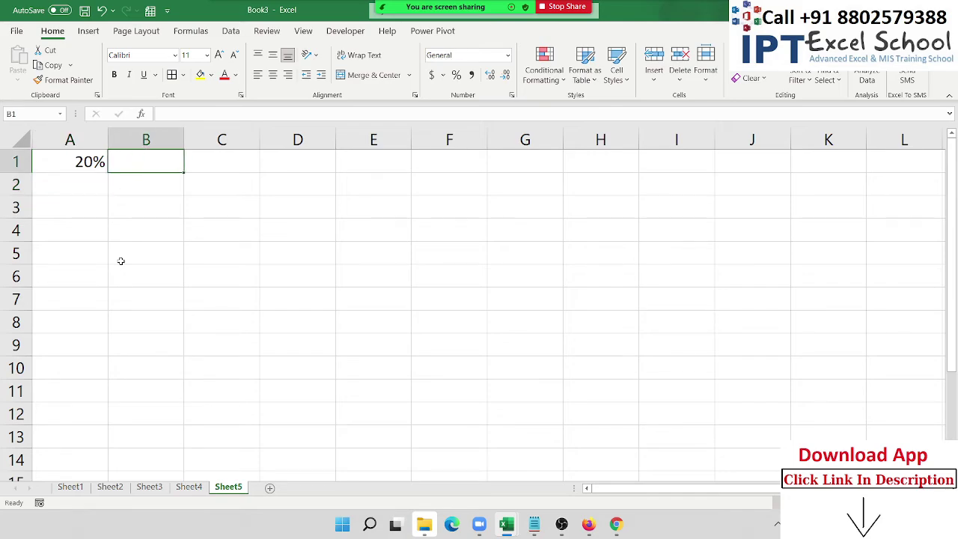
{"action": "type", "text": "20"}
{"action": "key", "text": "Return"}
{"action": "key", "text": "Up"}
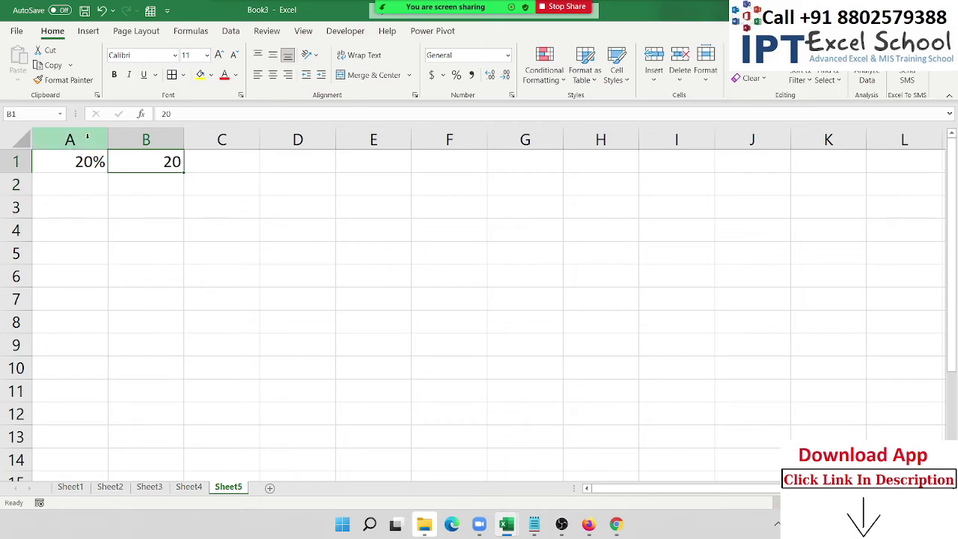
{"action": "left_click", "coordinate": [457, 76]}
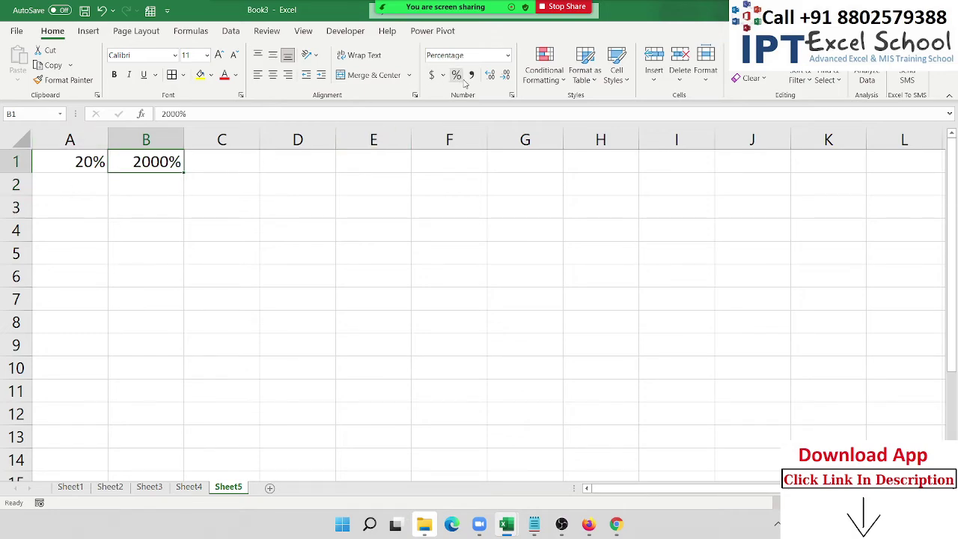
Add the note '1=100%' in cell B2.
{"action": "key", "text": "Left"}
{"action": "key", "text": "Down"}
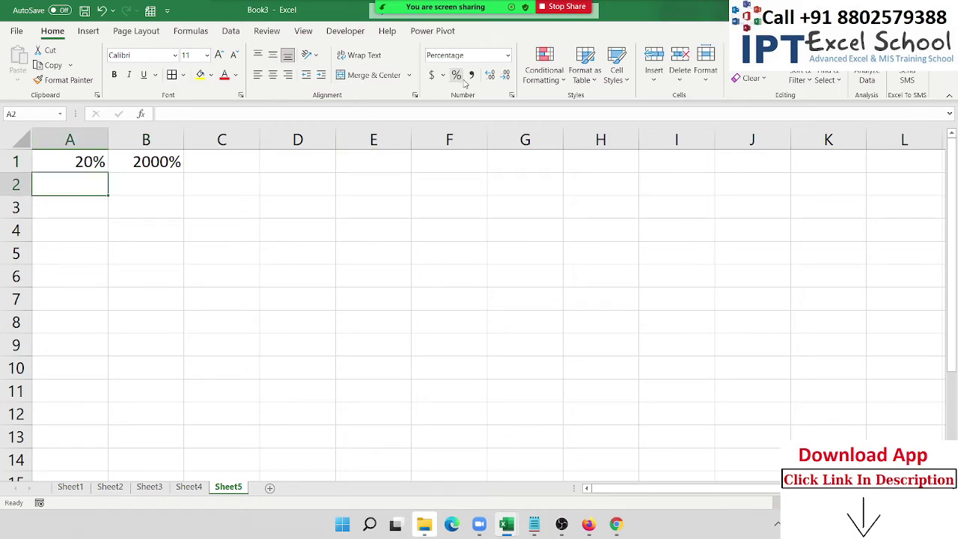
{"action": "key", "text": "Right"}
{"action": "type", "text": "1="}
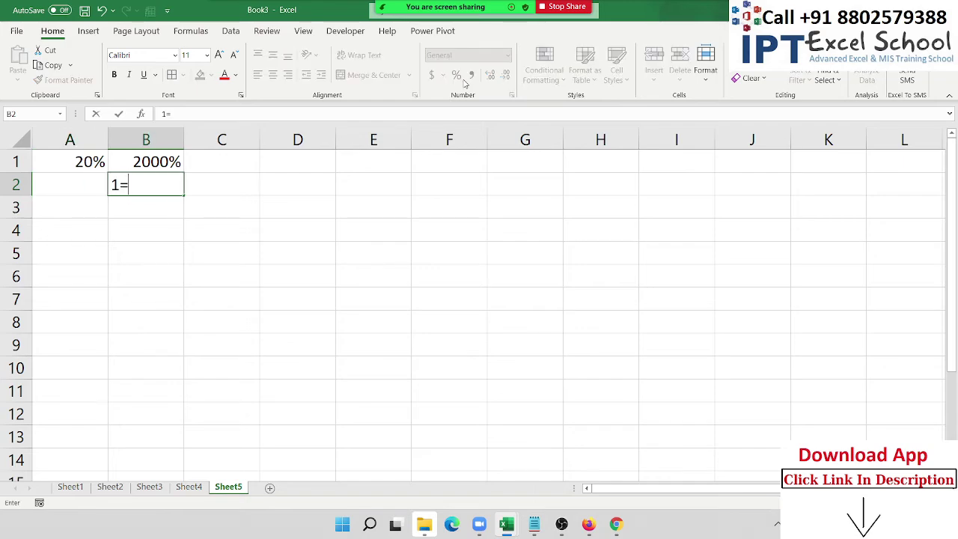
{"action": "type", "text": "100%"}
{"action": "key", "text": "Return"}
Enter 0.20 in C1 and apply Percent Style so it reads 20%.
{"action": "key", "text": "Up"}
{"action": "key", "text": "Up"}
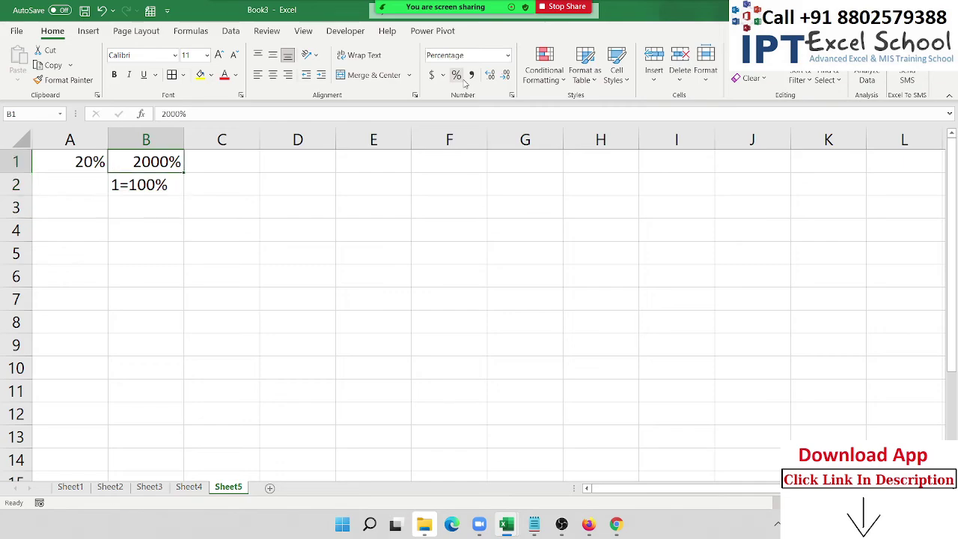
{"action": "key", "text": "Right"}
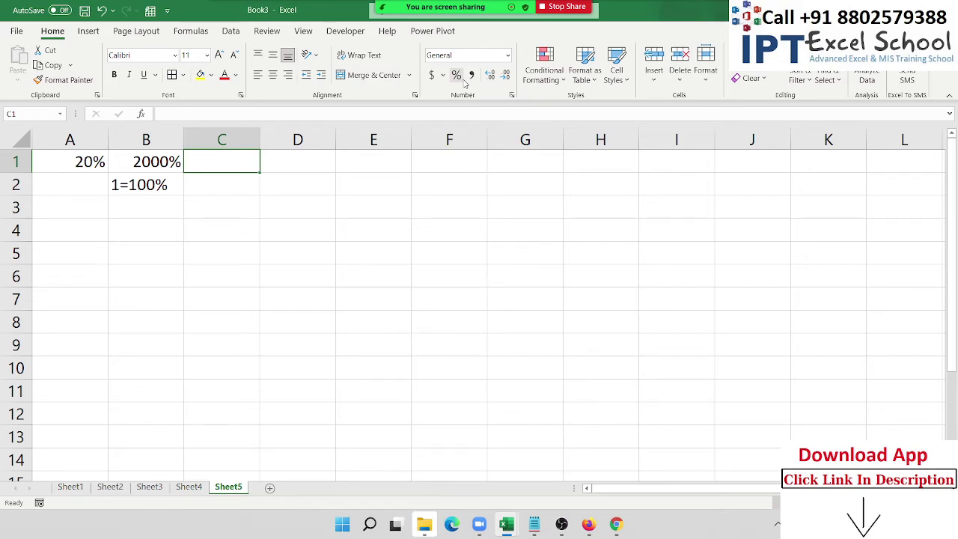
{"action": "type", "text": "0.20"}
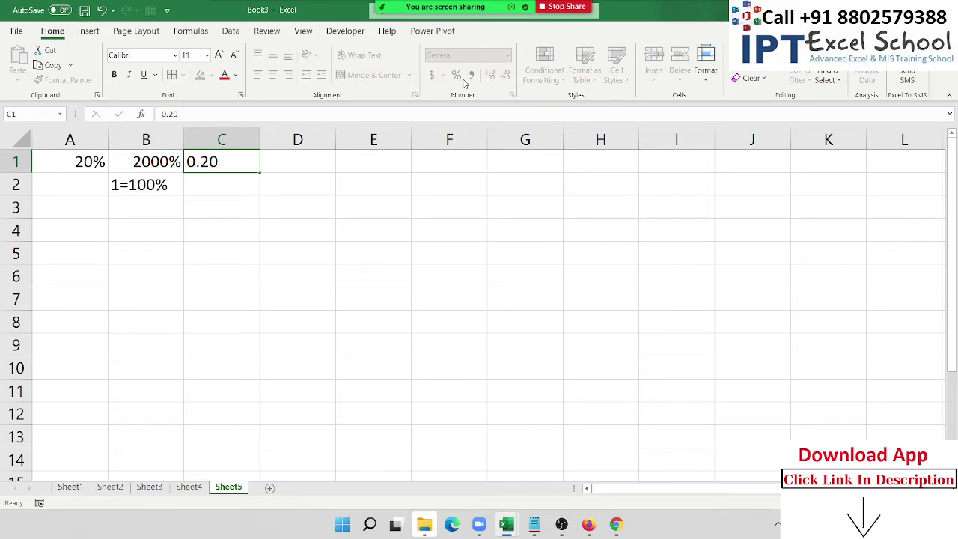
{"action": "key", "text": "Return"}
{"action": "key", "text": "Up"}
{"action": "left_click", "coordinate": [456, 75]}
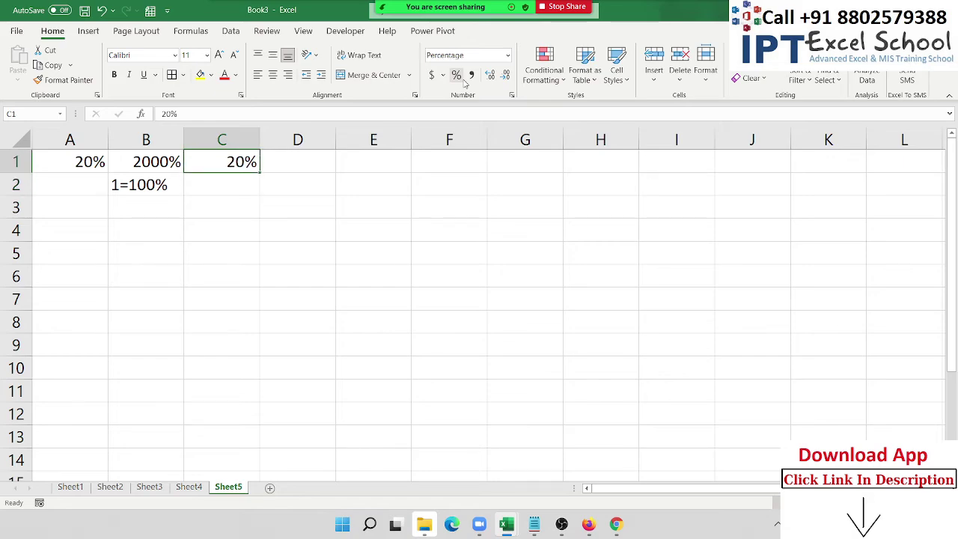
{"action": "left_click", "coordinate": [89, 234]}
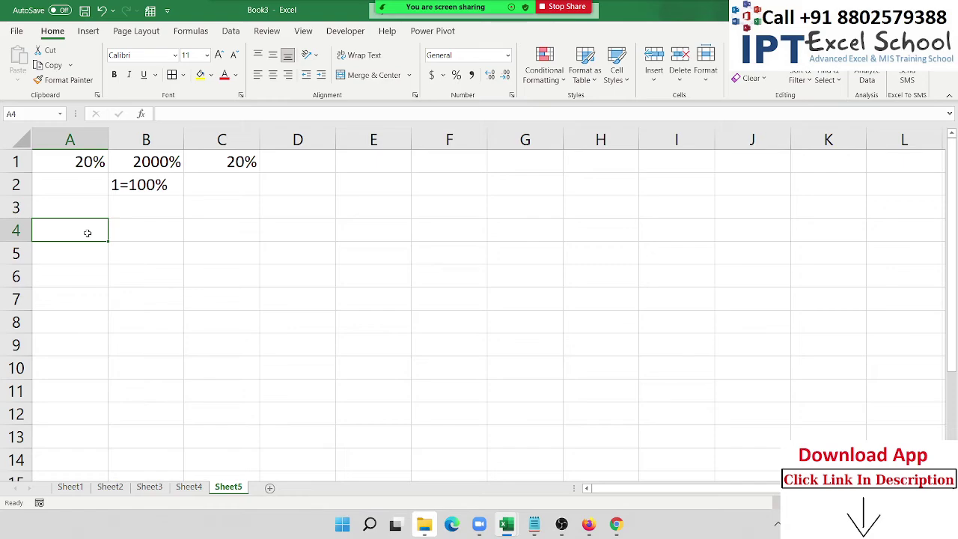
Label A4 with '%' and enter =RANDBETWEEN(10,90) in A5.
{"action": "type", "text": "%"}
{"action": "key", "text": "Return"}
{"action": "type", "text": "="}
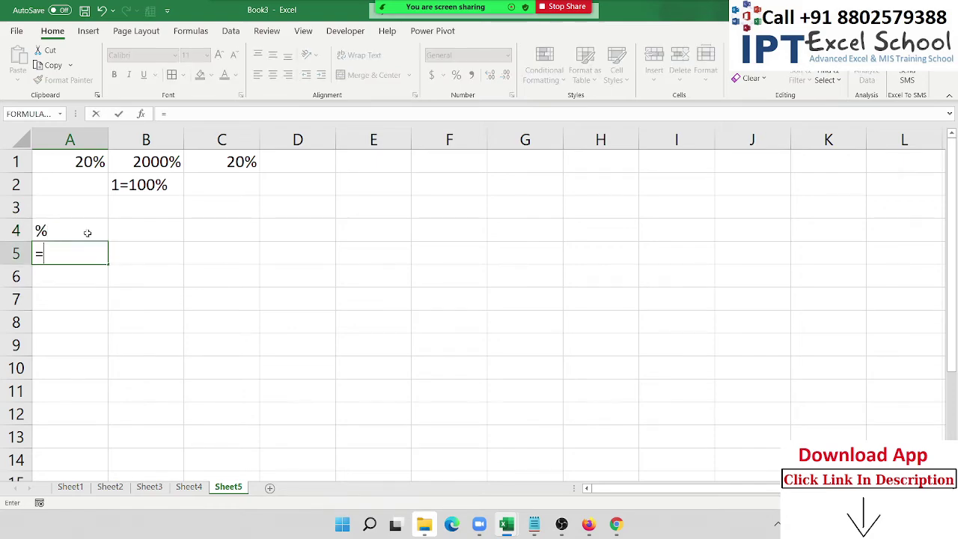
{"action": "type", "text": "RA"}
{"action": "key", "text": "Down"}
{"action": "key", "text": "Down"}
{"action": "key", "text": "Down"}
{"action": "key", "text": "Tab"}
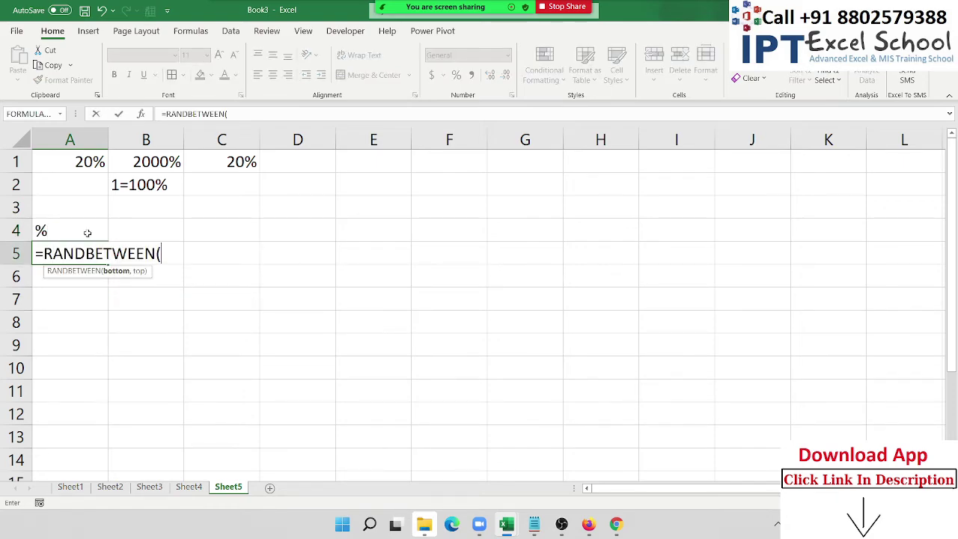
{"action": "type", "text": "10,90"}
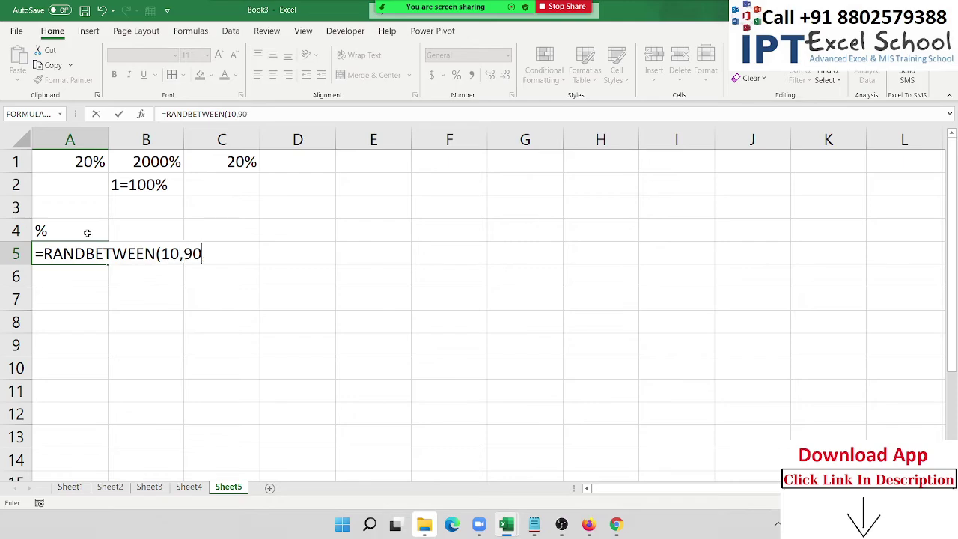
{"action": "key", "text": "Return"}
Fill the RANDBETWEEN formula across A5:I12 and paste the results back as values.
{"action": "key", "text": "Up"}
{"action": "key", "text": "shift+space"}
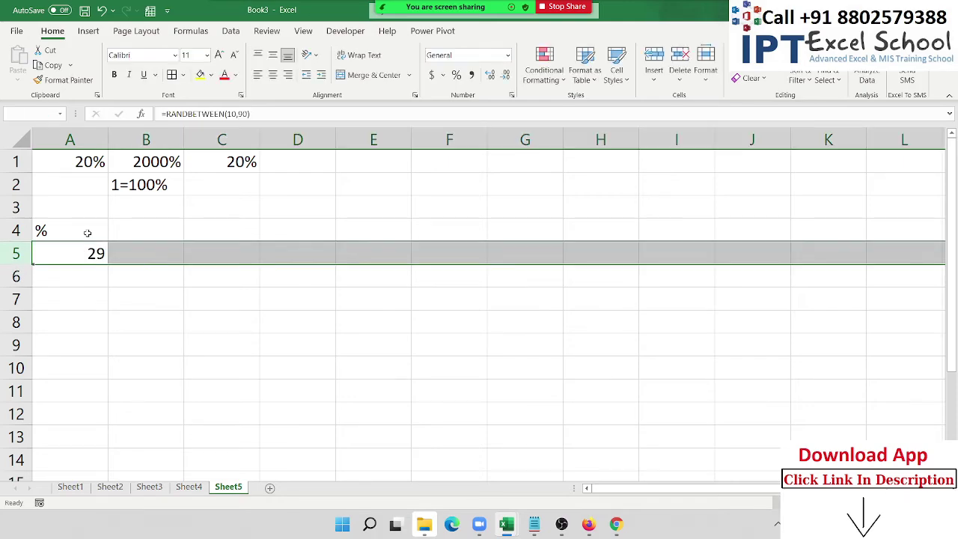
{"action": "key", "text": "Left"}
{"action": "key", "text": "shift+Right"}
{"action": "key", "text": "shift+Right"}
{"action": "key", "text": "shift+Right"}
{"action": "key", "text": "shift+Right"}
{"action": "key", "text": "shift+Right"}
{"action": "key", "text": "shift+Right"}
{"action": "key", "text": "shift+Right"}
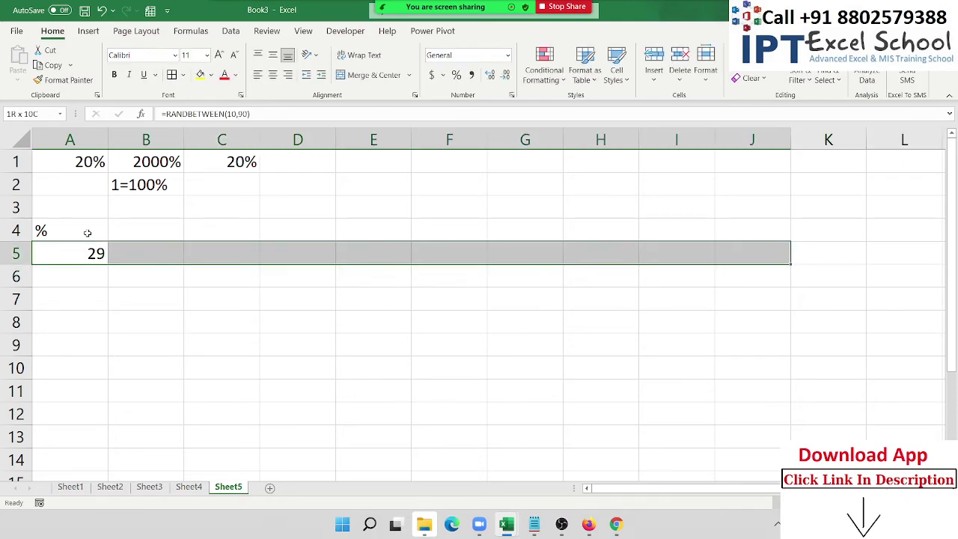
{"action": "key", "text": "shift+Left"}
{"action": "key", "text": "shift+Down"}
{"action": "key", "text": "shift+Down"}
{"action": "key", "text": "shift+Down"}
{"action": "key", "text": "shift+Down"}
{"action": "key", "text": "shift+Down"}
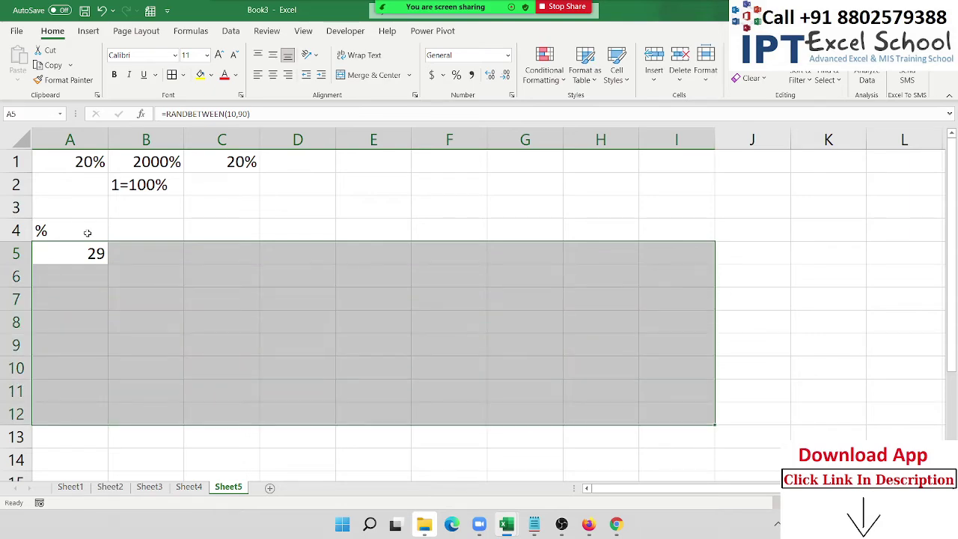
{"action": "key", "text": "ctrl+r"}
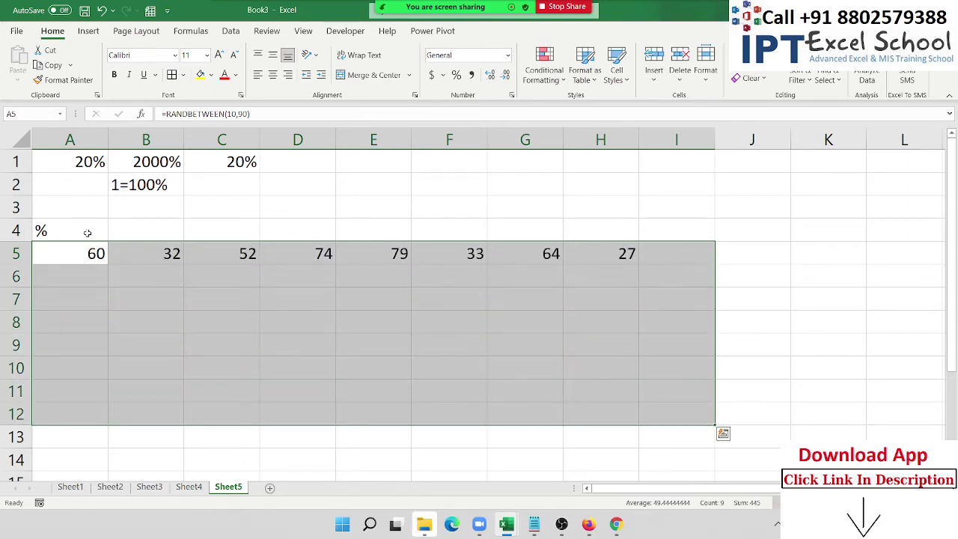
{"action": "key", "text": "ctrl+d"}
{"action": "key", "text": "ctrl+c"}
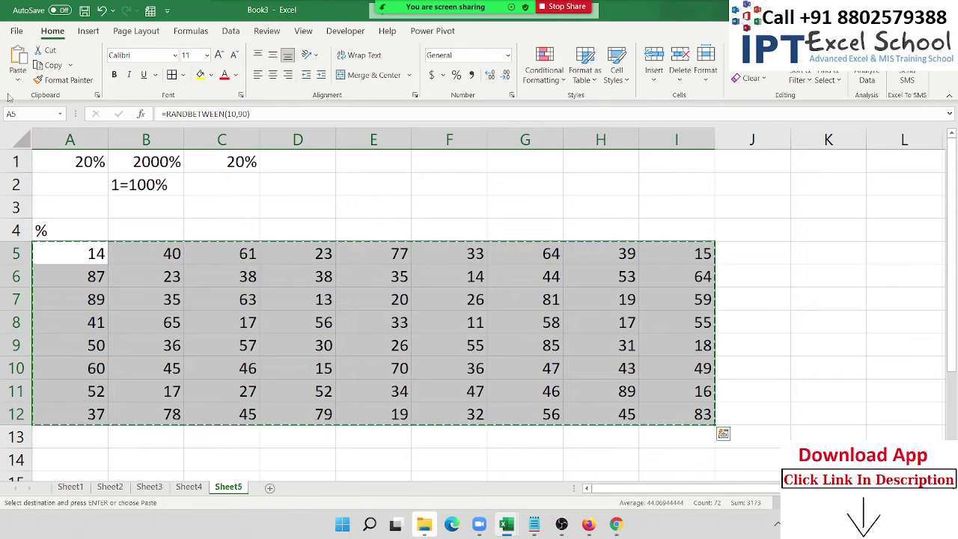
{"action": "left_click", "coordinate": [6, 84]}
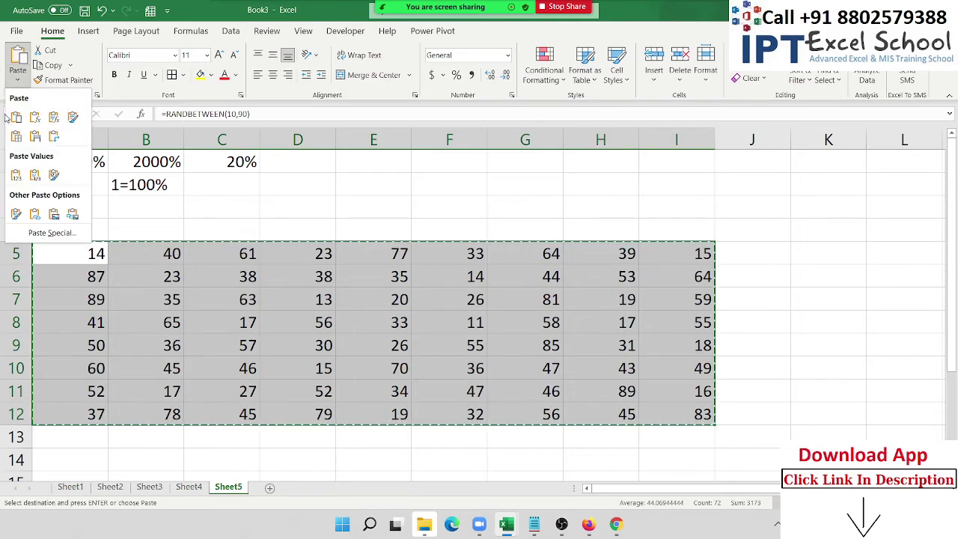
{"action": "left_click", "coordinate": [15, 177]}
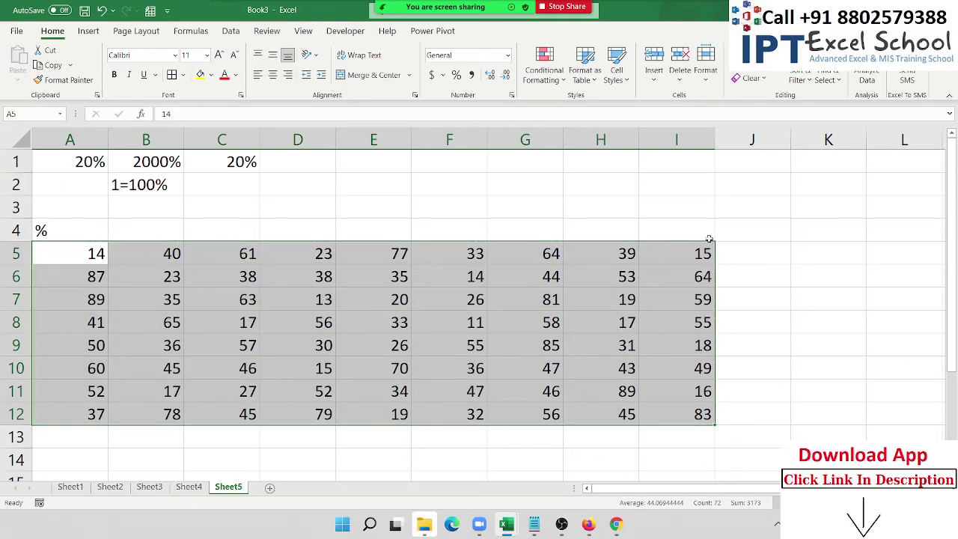
Enter 100 in K6 and Paste Special it onto A5:I12 with Divide.
{"action": "left_click", "coordinate": [807, 283]}
{"action": "type", "text": "10"}
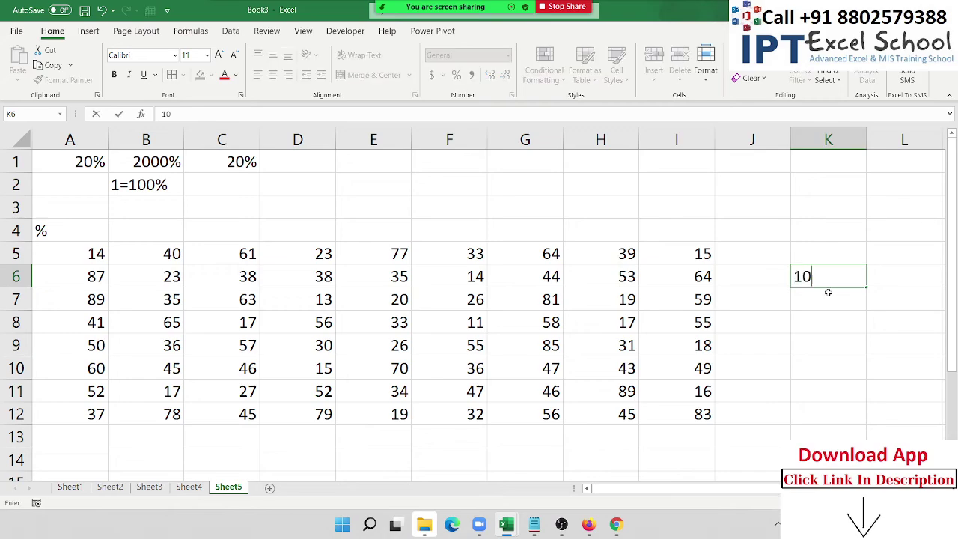
{"action": "type", "text": "0"}
{"action": "key", "text": "Return"}
{"action": "key", "text": "Up"}
{"action": "key", "text": "ctrl+c"}
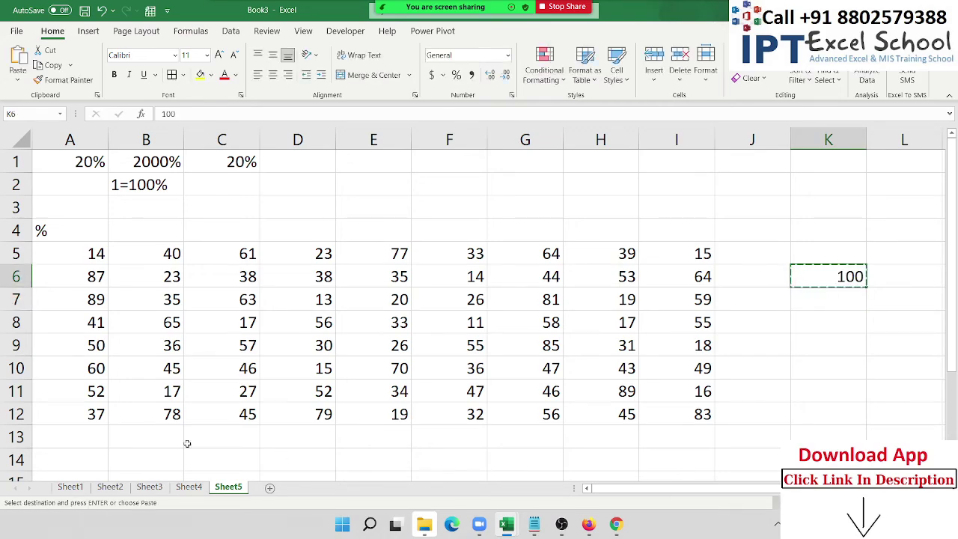
{"action": "left_click_drag", "start_coordinate": [79, 255], "coordinate": [658, 411]}
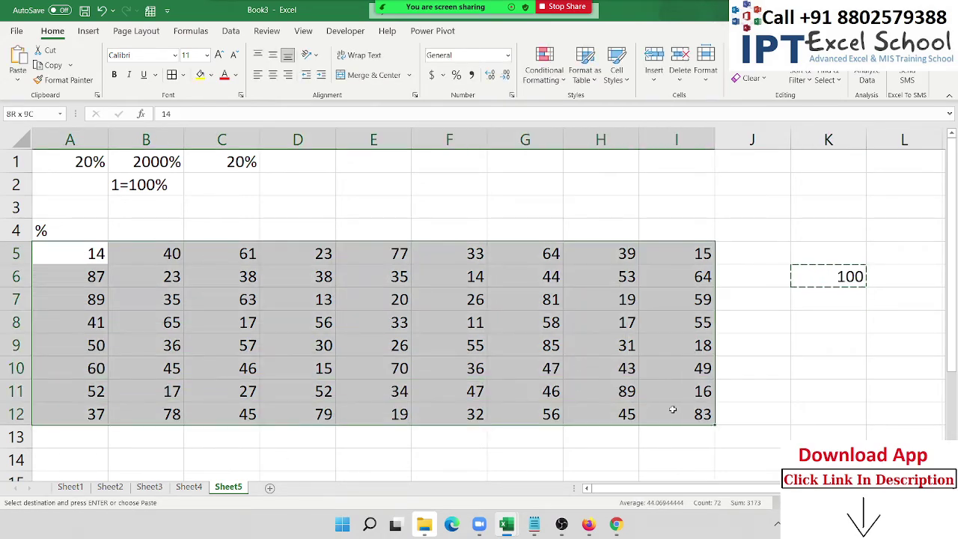
{"action": "right_click", "coordinate": [633, 397]}
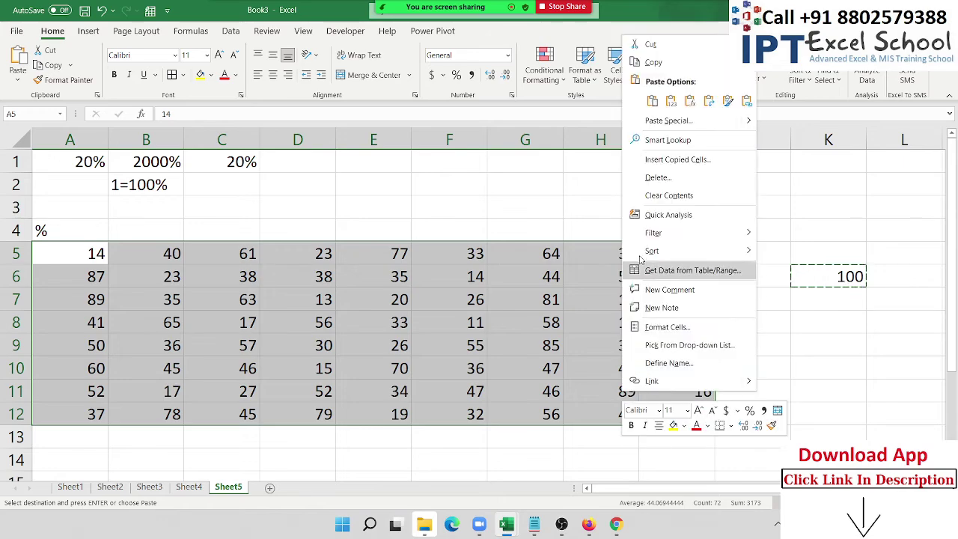
{"action": "left_click", "coordinate": [668, 120]}
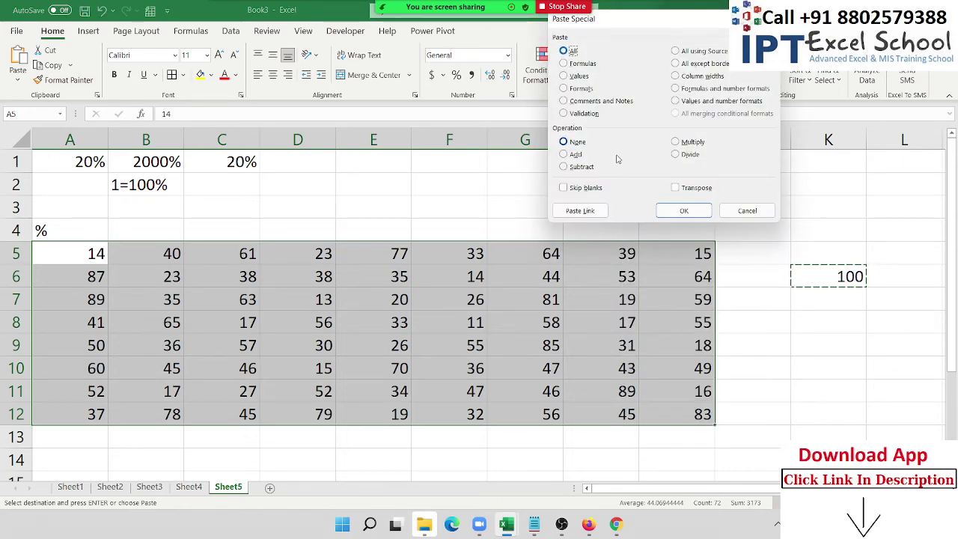
{"action": "left_click", "coordinate": [676, 154]}
{"action": "left_click", "coordinate": [684, 212]}
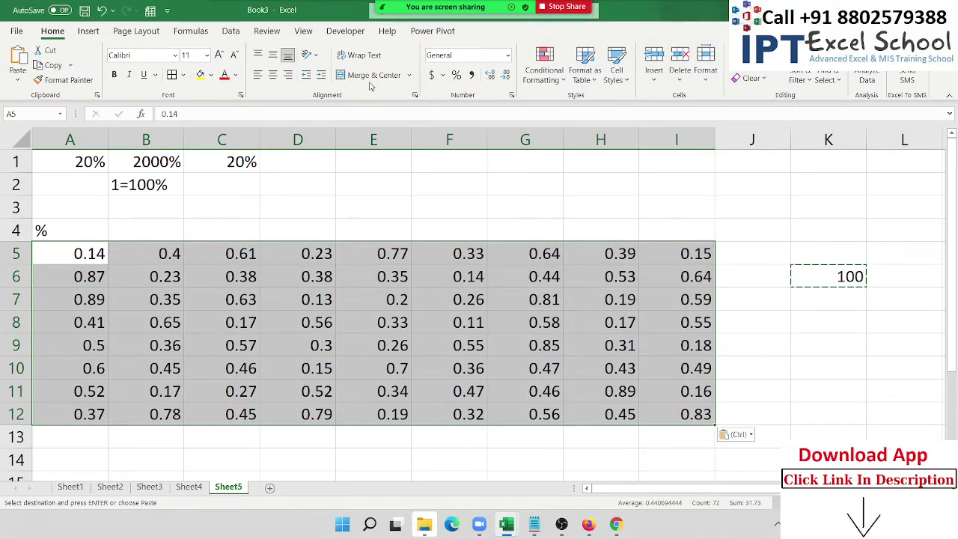
Show A5:I12 as percentages and add a Name header in A17 with seven names filled to A24.
{"action": "left_click", "coordinate": [456, 75]}
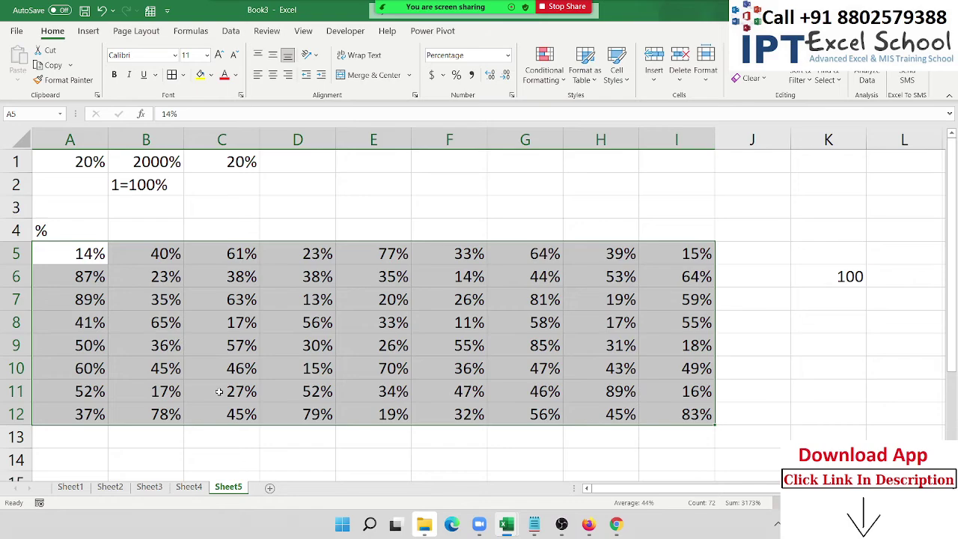
{"action": "scroll", "coordinate": [220, 392], "scroll_direction": "down", "scroll_amount": 3}
{"action": "left_click", "coordinate": [75, 316]}
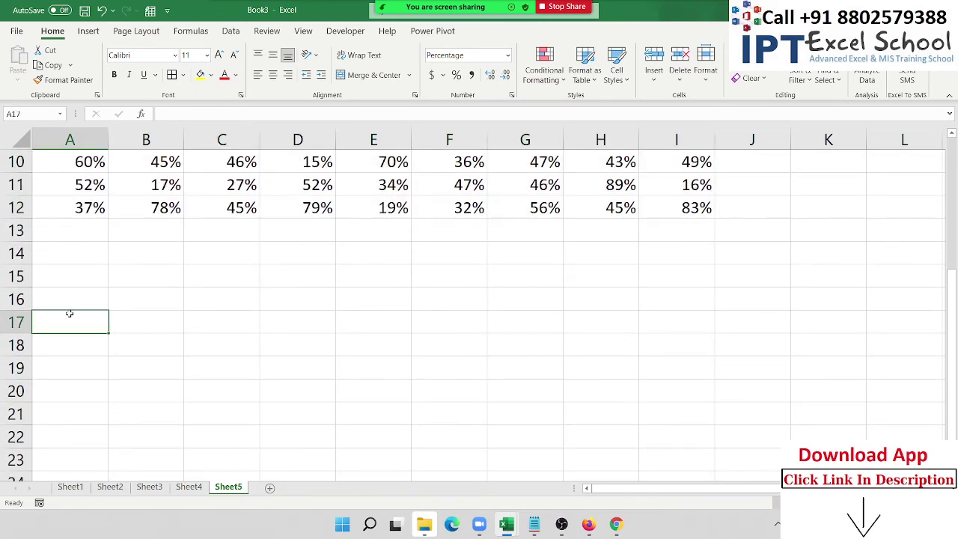
{"action": "type", "text": "nAME"}
{"action": "key", "text": "Return"}
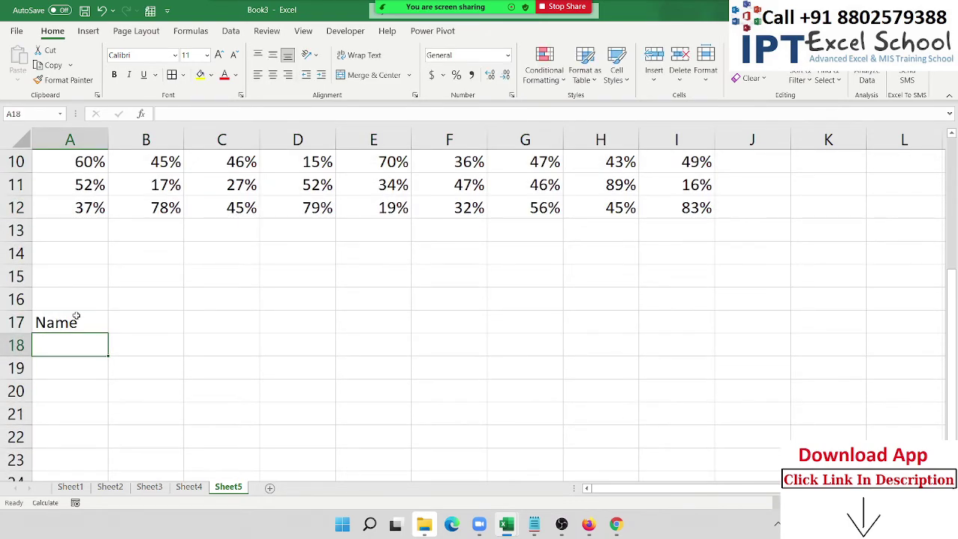
{"action": "type", "text": "P"}
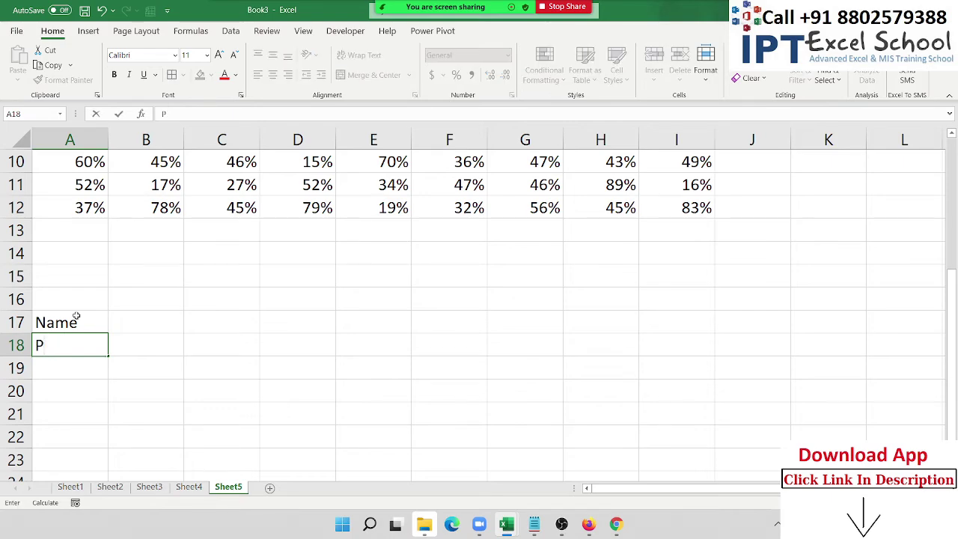
{"action": "type", "text": "uja"}
{"action": "key", "text": "Return"}
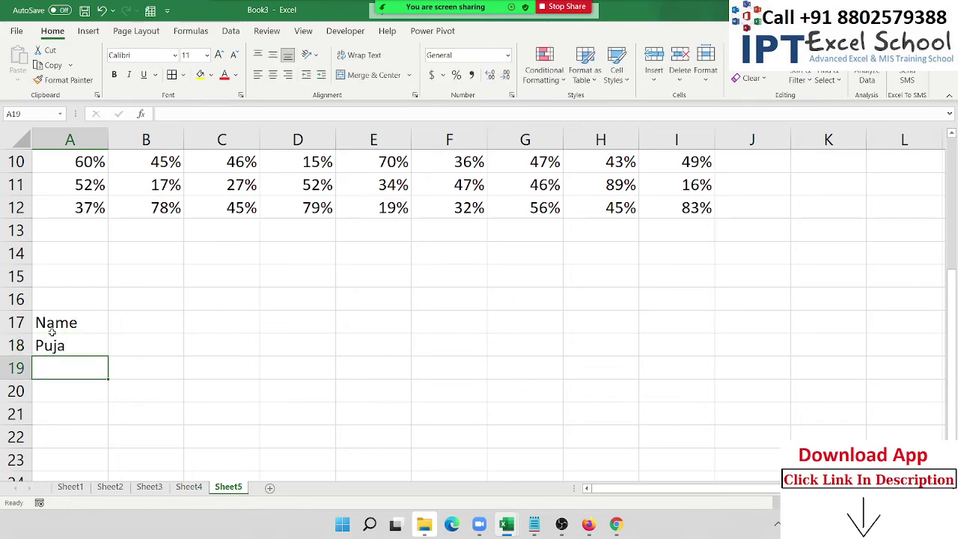
{"action": "scroll", "coordinate": [52, 332], "scroll_direction": "down", "scroll_amount": 1}
{"action": "left_click", "coordinate": [73, 281]}
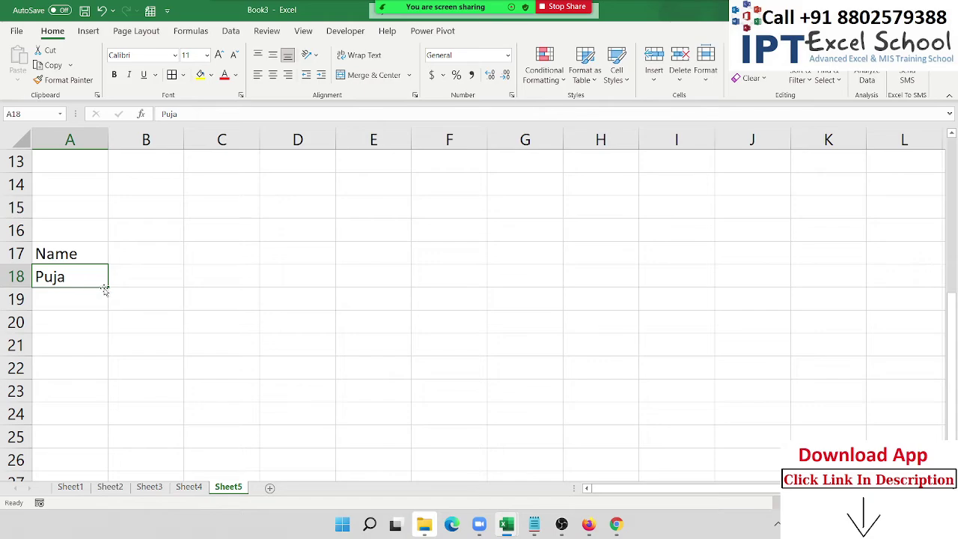
{"action": "left_click_drag", "start_coordinate": [105, 290], "coordinate": [81, 420]}
Add headers P-1 through P-4 in B17:E17 using the fill handle.
{"action": "left_click", "coordinate": [133, 258]}
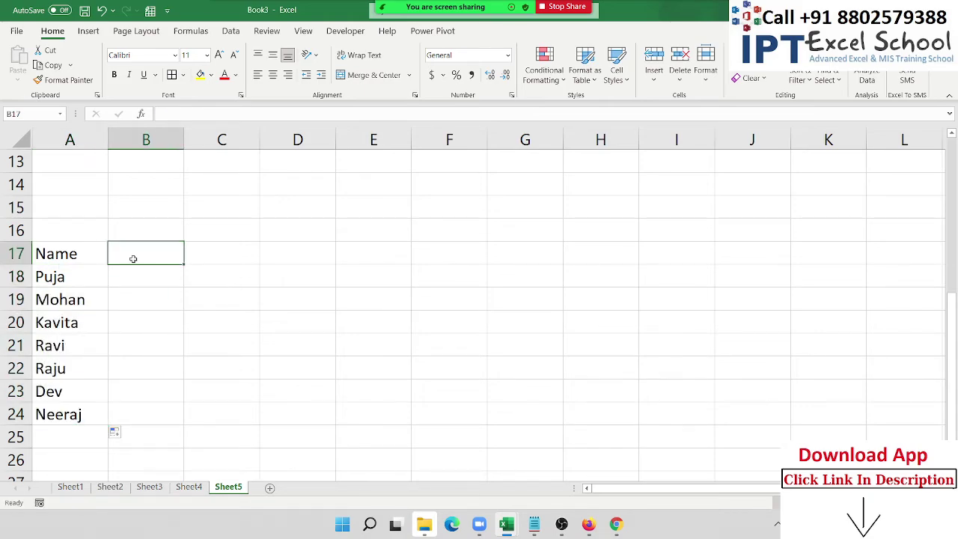
{"action": "type", "text": "P-1"}
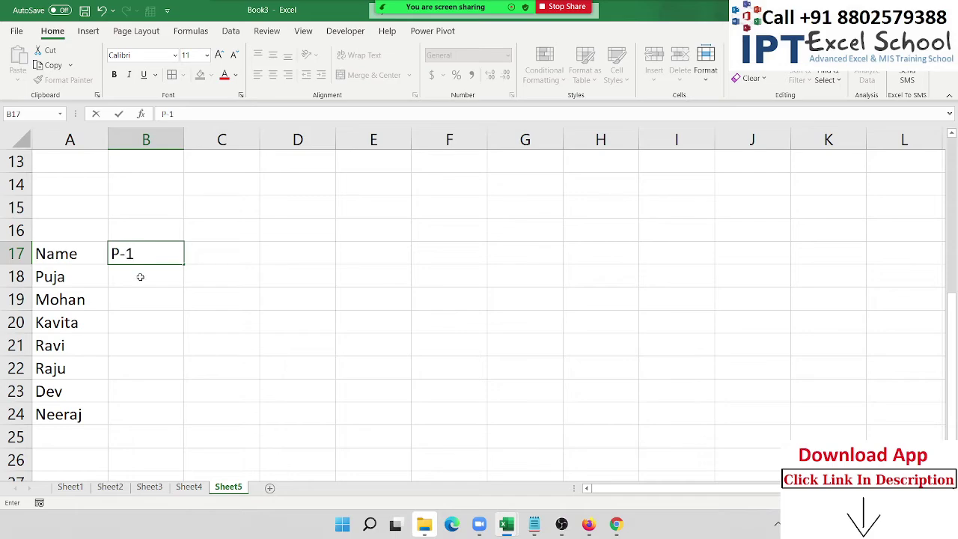
{"action": "key", "text": "Return"}
{"action": "left_click", "coordinate": [173, 254]}
{"action": "left_click_drag", "start_coordinate": [184, 264], "coordinate": [374, 269]}
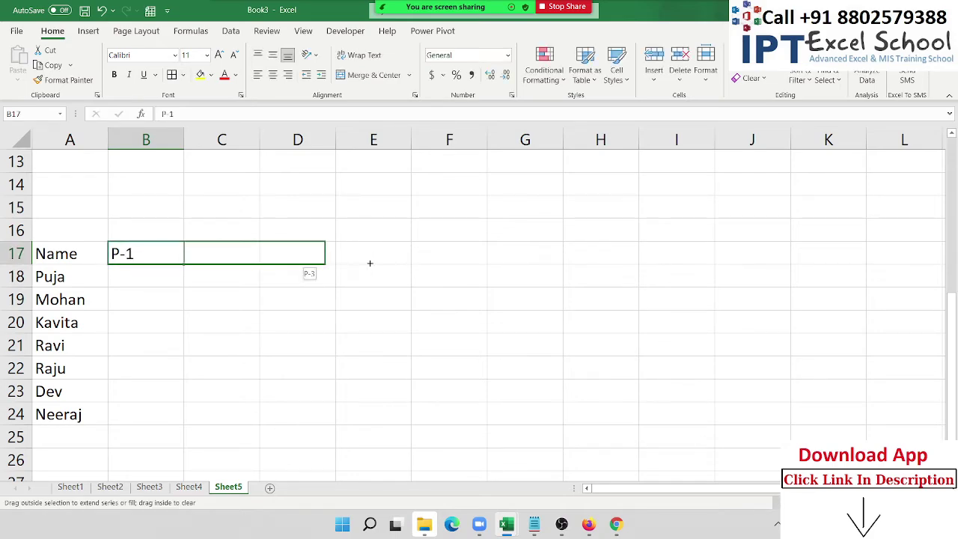
{"action": "left_click", "coordinate": [175, 287]}
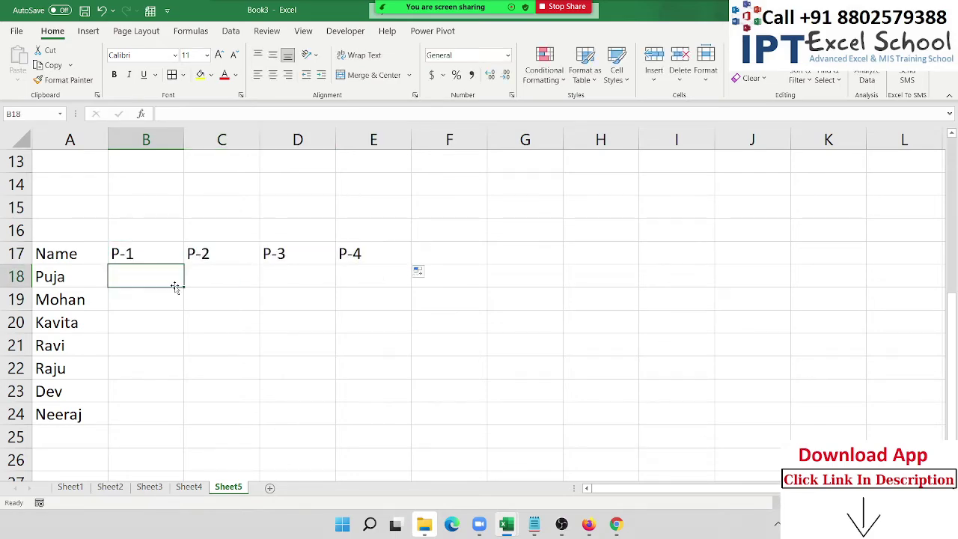
Fill B18:E24 with =RANDBETWEEN(10,90) using Ctrl+Enter.
{"action": "type", "text": "=ra"}
{"action": "key", "text": "Down"}
{"action": "key", "text": "Down"}
{"action": "key", "text": "Down"}
{"action": "key", "text": "Tab"}
{"action": "type", "text": "1"}
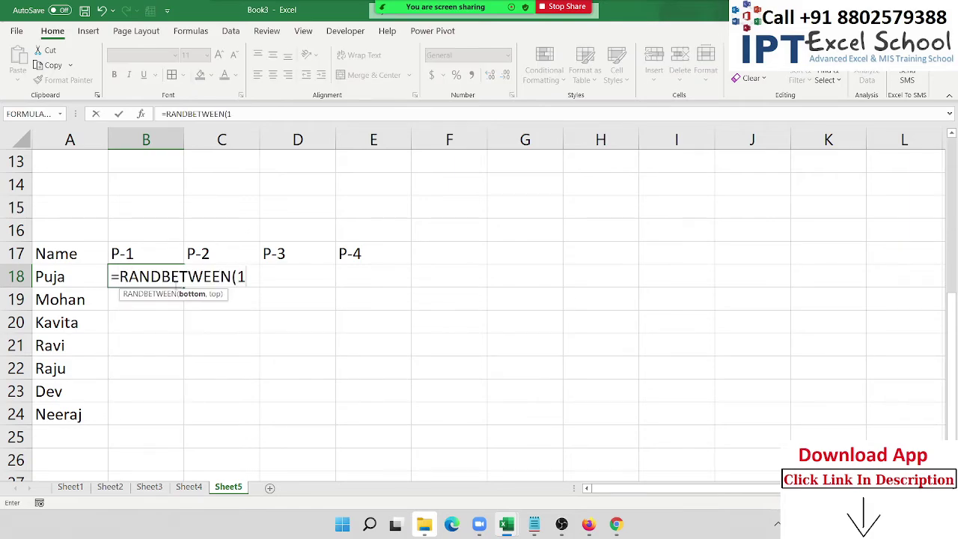
{"action": "type", "text": "0,9"}
{"action": "type", "text": "0"}
{"action": "key", "text": "ctrl+Return"}
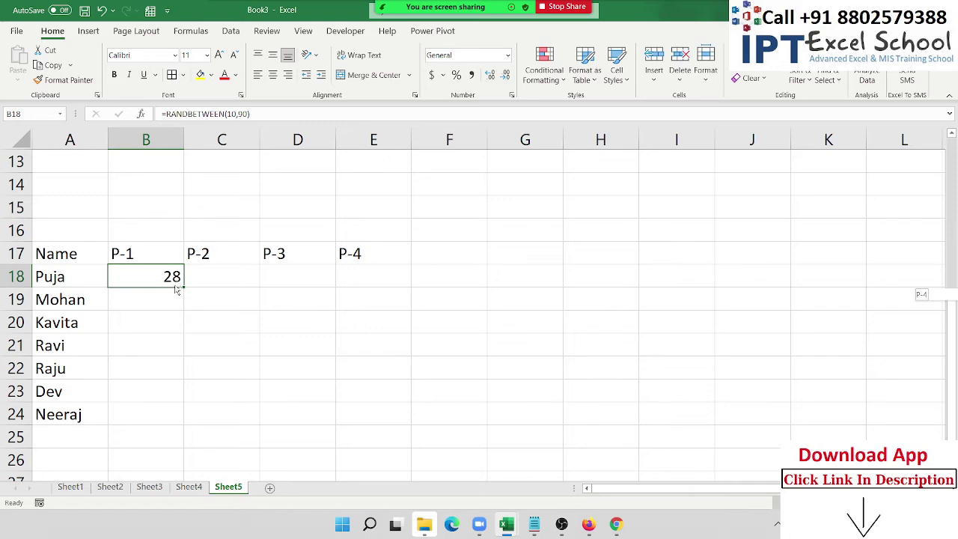
{"action": "key", "text": "ctrl+shift+Right"}
{"action": "key", "text": "ctrl+shift+Left"}
{"action": "key", "text": "shift+Right"}
{"action": "key", "text": "shift+Right"}
{"action": "key", "text": "shift+Right"}
{"action": "key", "text": "shift+Down"}
{"action": "key", "text": "shift+Down"}
{"action": "key", "text": "shift+Down"}
{"action": "key", "text": "shift+Down"}
{"action": "key", "text": "shift+Down"}
{"action": "key", "text": "shift+Up"}
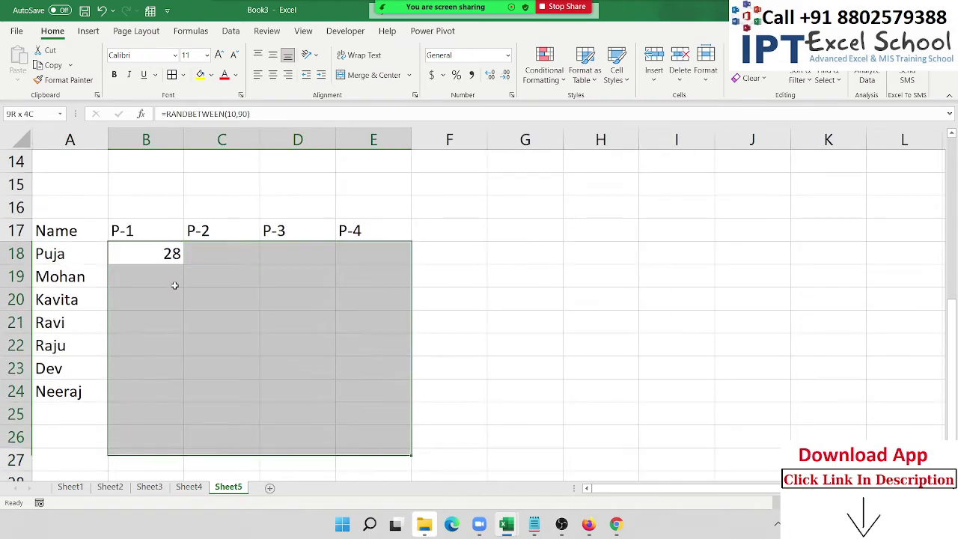
{"action": "key", "text": "shift+Up"}
{"action": "key", "text": "shift+Up"}
{"action": "key", "text": "ctrl+Return"}
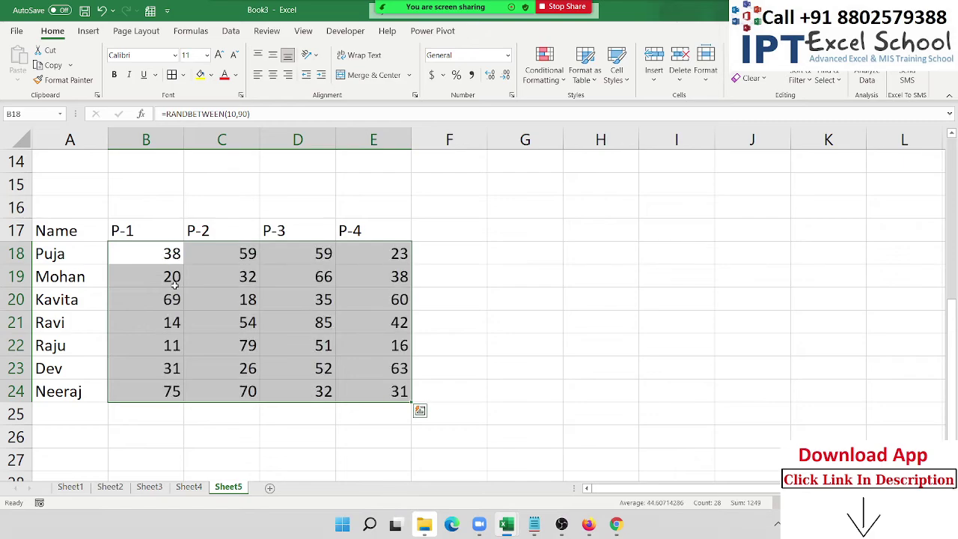
Copy the numbers to G18:J24 and the P-1 to P-4 headers to G17:J17.
{"action": "key", "text": "ctrl+c"}
{"action": "left_click", "coordinate": [539, 257]}
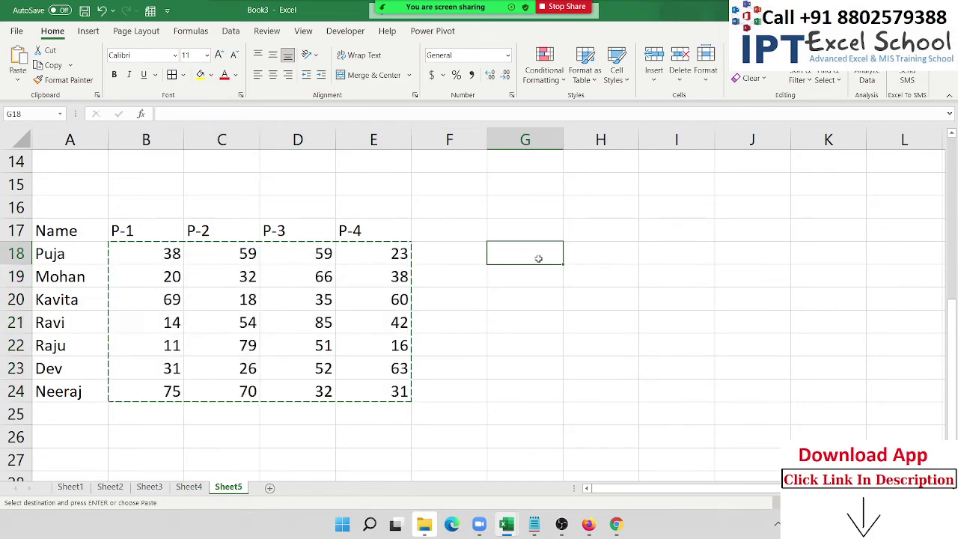
{"action": "key", "text": "ctrl+v"}
{"action": "left_click_drag", "start_coordinate": [156, 231], "coordinate": [351, 230]}
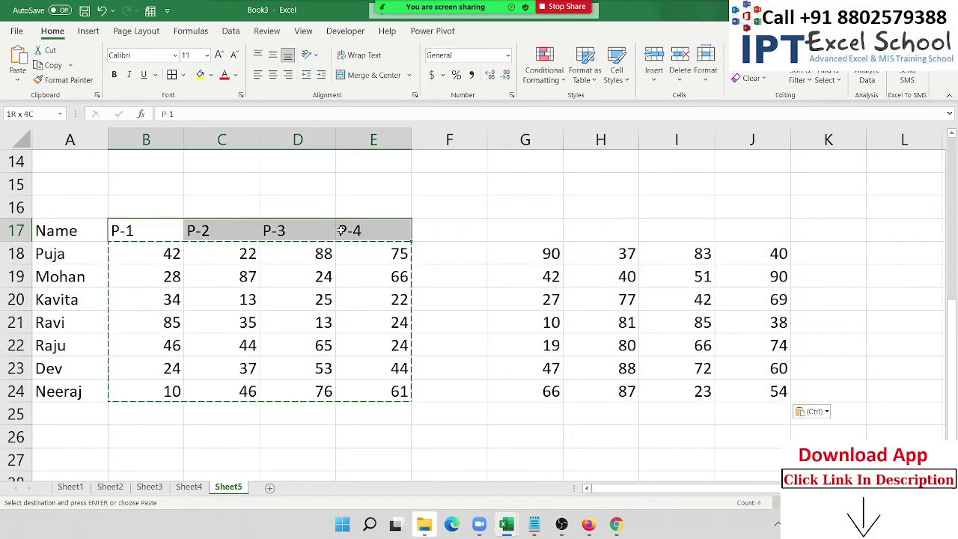
{"action": "key", "text": "ctrl+c"}
{"action": "left_click", "coordinate": [557, 229]}
{"action": "key", "text": "ctrl+v"}
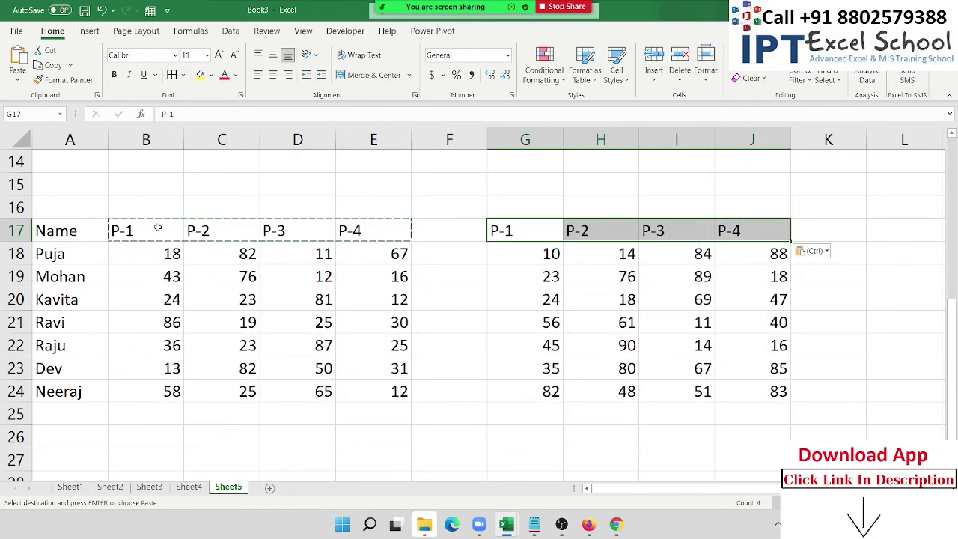
Copy B17:J24 and paste both tables back as values only.
{"action": "mouse_move", "coordinate": [156, 224]}
{"action": "left_mouse_down"}
{"action": "mouse_move", "coordinate": [634, 300]}
{"action": "mouse_move", "coordinate": [786, 393]}
{"action": "left_mouse_up"}
{"action": "key", "text": "ctrl+c"}
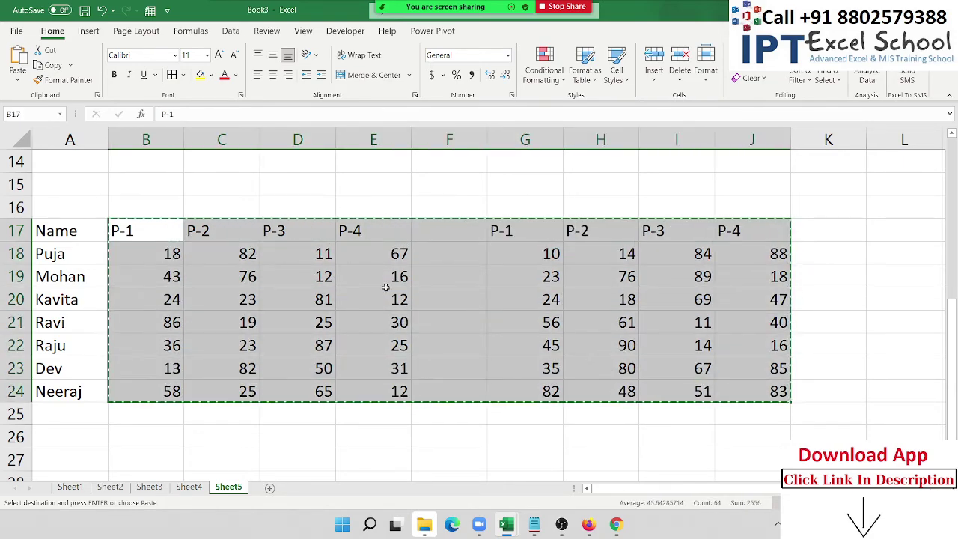
{"action": "left_click", "coordinate": [18, 79]}
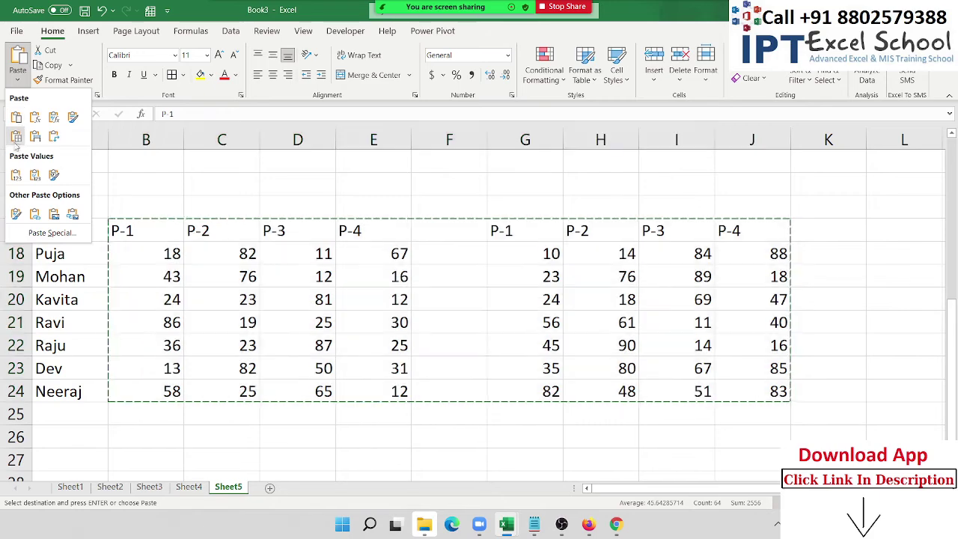
{"action": "left_click", "coordinate": [16, 176]}
{"action": "key", "text": "Escape"}
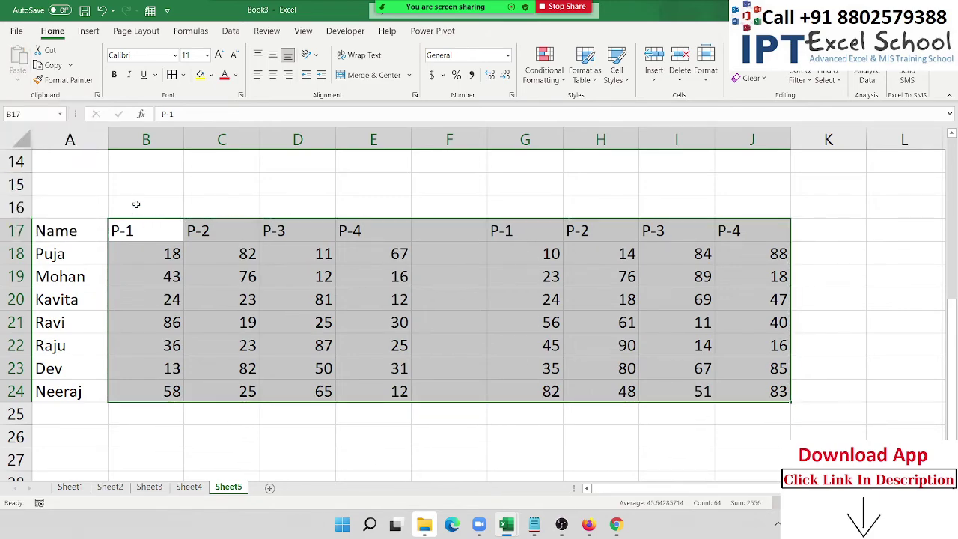
Label B16 'Sales' and G16 'Target', then confirm G20 still holds a plain value.
{"action": "left_click", "coordinate": [136, 204]}
{"action": "type", "text": "Sales"}
{"action": "key", "text": "Tab"}
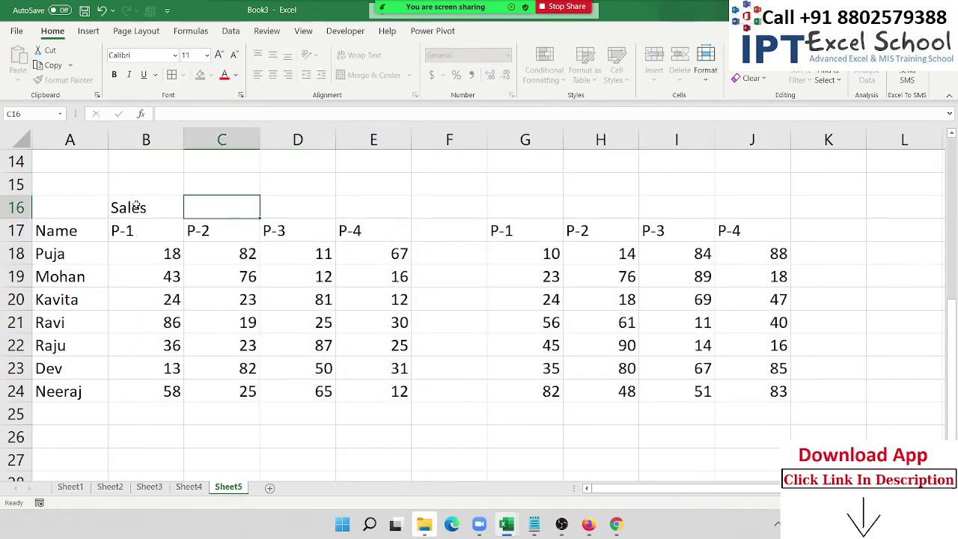
{"action": "key", "text": "Tab"}
{"action": "key", "text": "Tab"}
{"action": "key", "text": "Tab"}
{"action": "key", "text": "Tab"}
{"action": "type", "text": "Ta"}
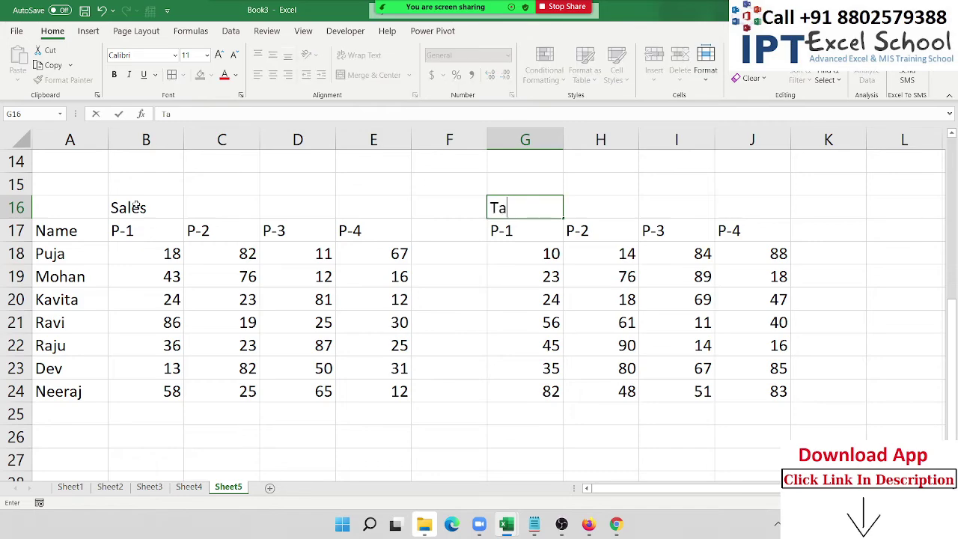
{"action": "type", "text": "rget"}
{"action": "key", "text": "Return"}
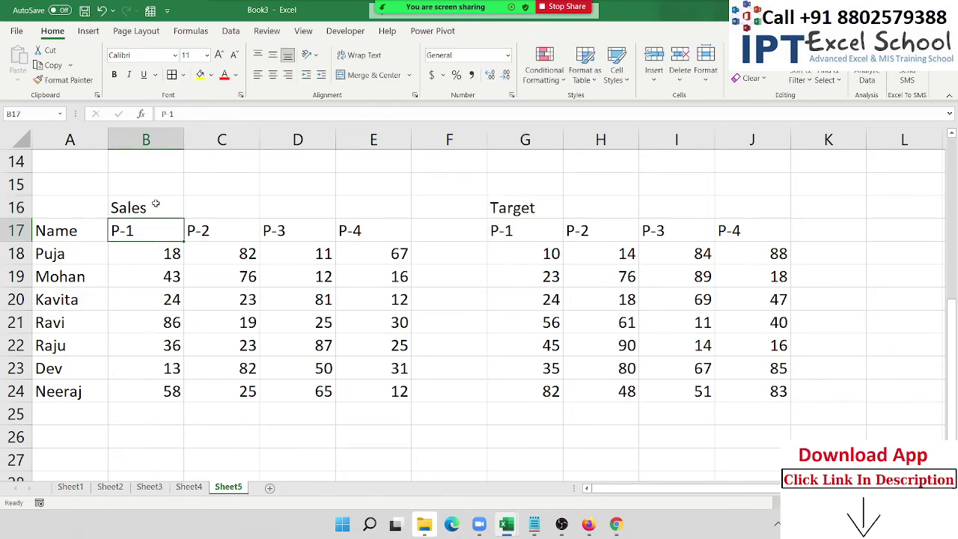
{"action": "left_click", "coordinate": [541, 302]}
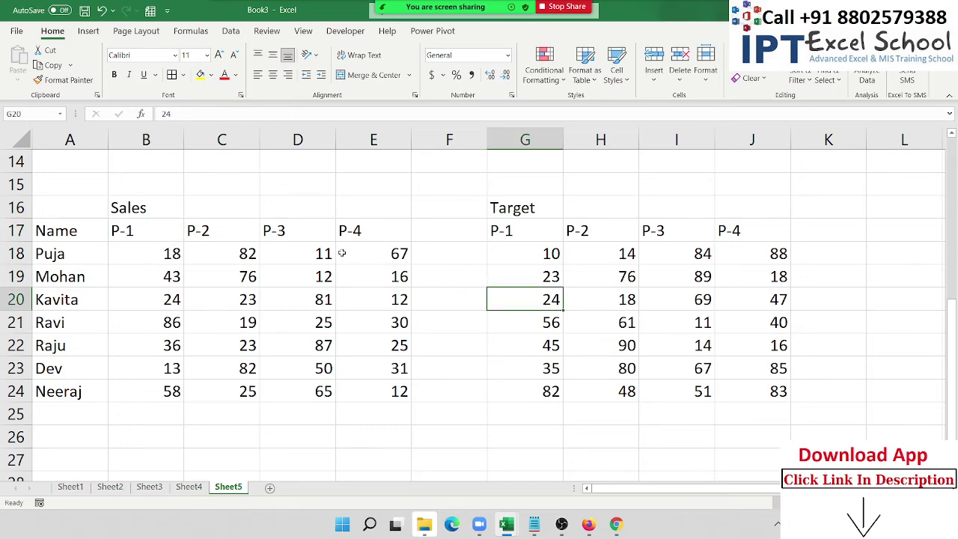
{"action": "scroll", "coordinate": [342, 253], "scroll_direction": "down", "scroll_amount": 2}
{"action": "scroll", "coordinate": [377, 275], "scroll_direction": "up", "scroll_amount": 2}
Enter the test formula =RANDBETWEEN(10,90) in D26.
{"action": "left_click", "coordinate": [287, 429]}
{"action": "type", "text": "="}
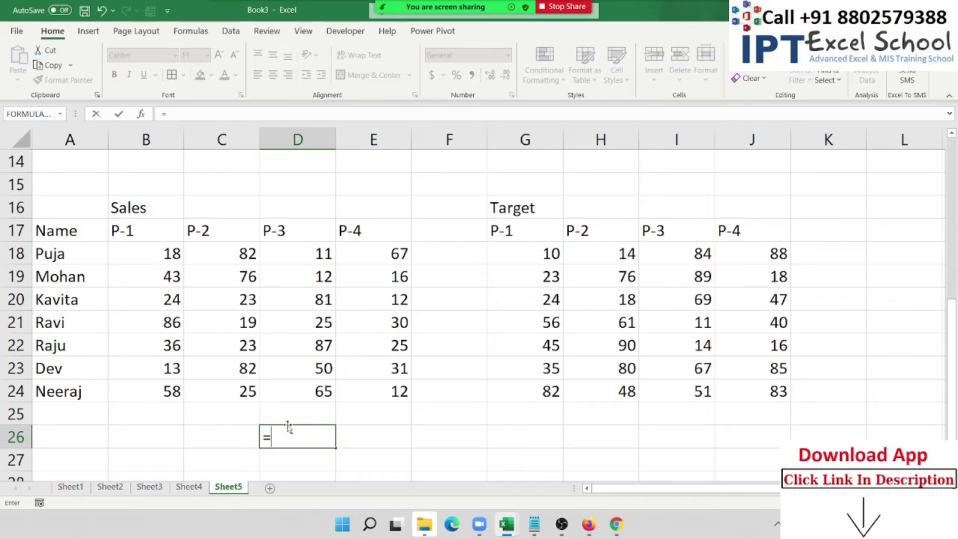
{"action": "type", "text": "ra"}
{"action": "key", "text": "Down"}
{"action": "key", "text": "Escape"}
{"action": "key", "text": "BackSpace"}
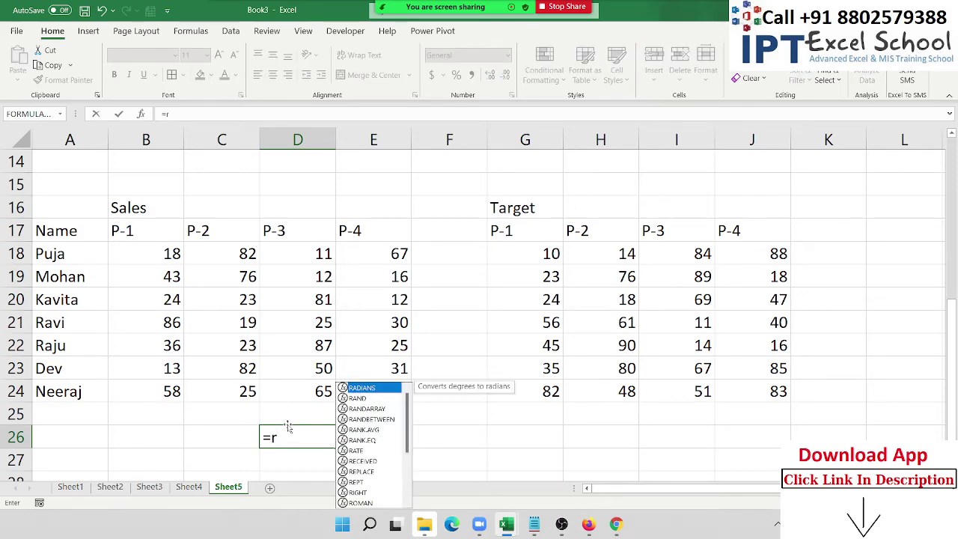
{"action": "key", "text": "Down"}
{"action": "key", "text": "Down"}
{"action": "key", "text": "Down"}
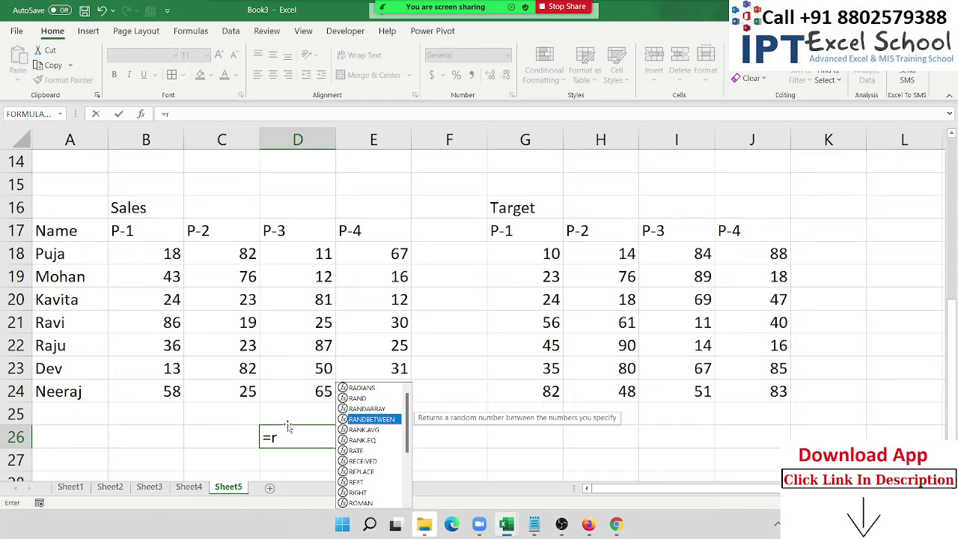
{"action": "key", "text": "Tab"}
{"action": "type", "text": "10"}
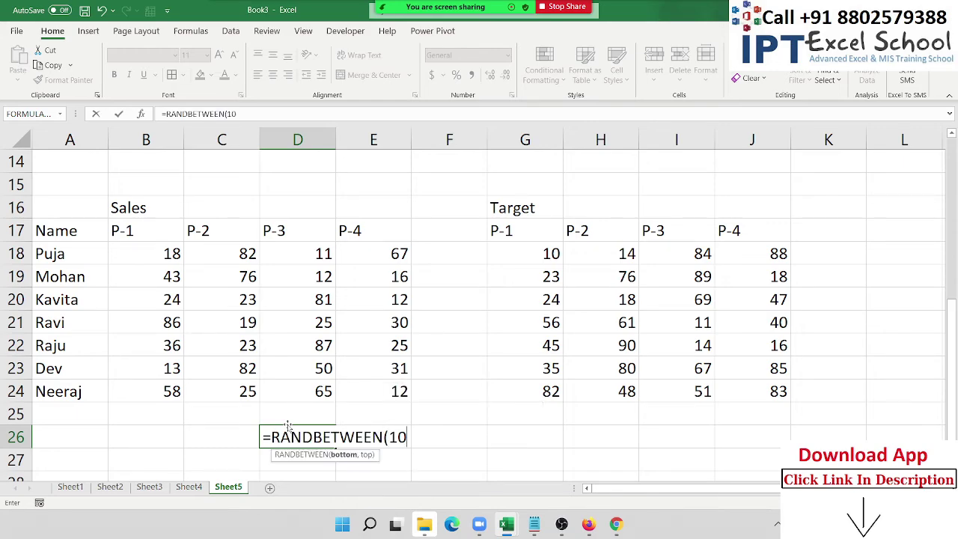
{"action": "type", "text": ",90"}
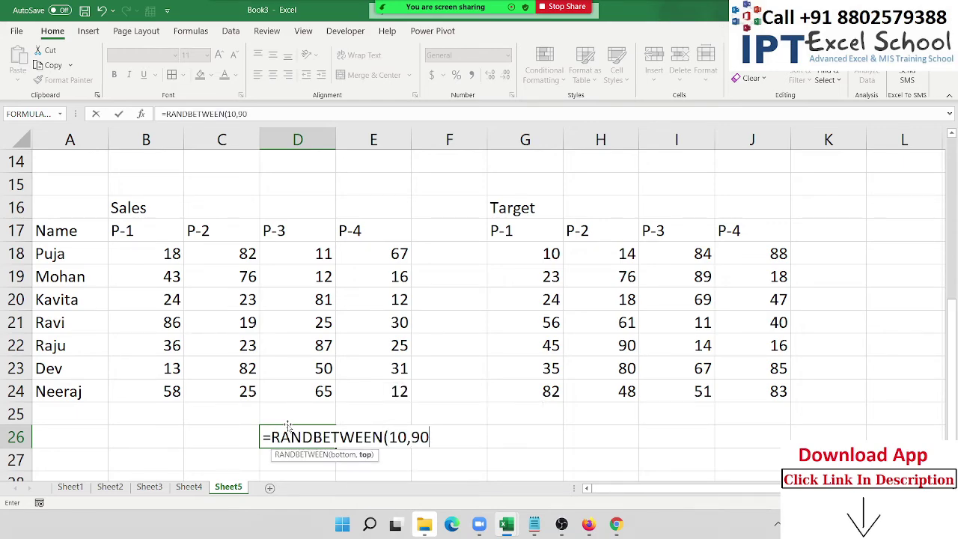
{"action": "key", "text": "Return"}
{"action": "key", "text": "Up"}
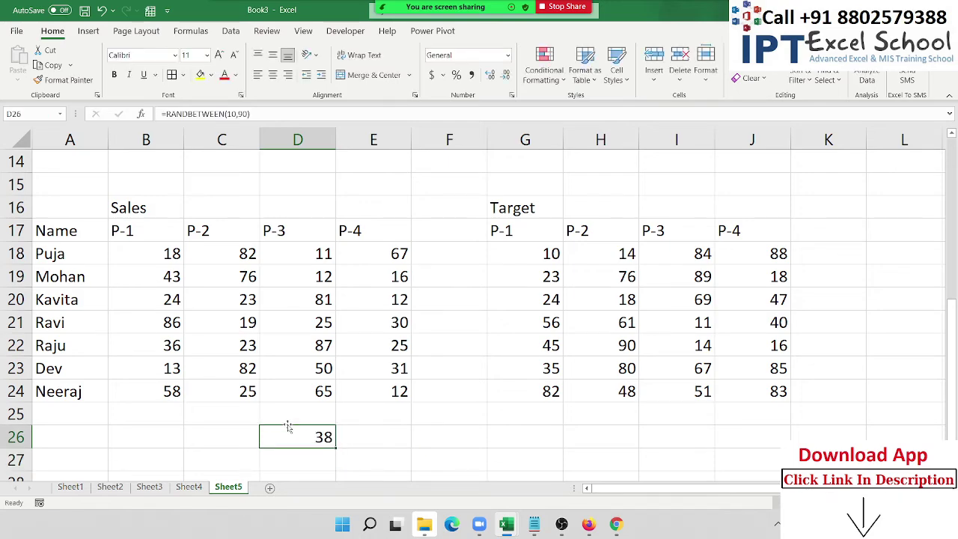
Select nearby cells to show D26's random value recalculating.
{"action": "left_click", "coordinate": [390, 443]}
{"action": "left_click", "coordinate": [558, 440]}
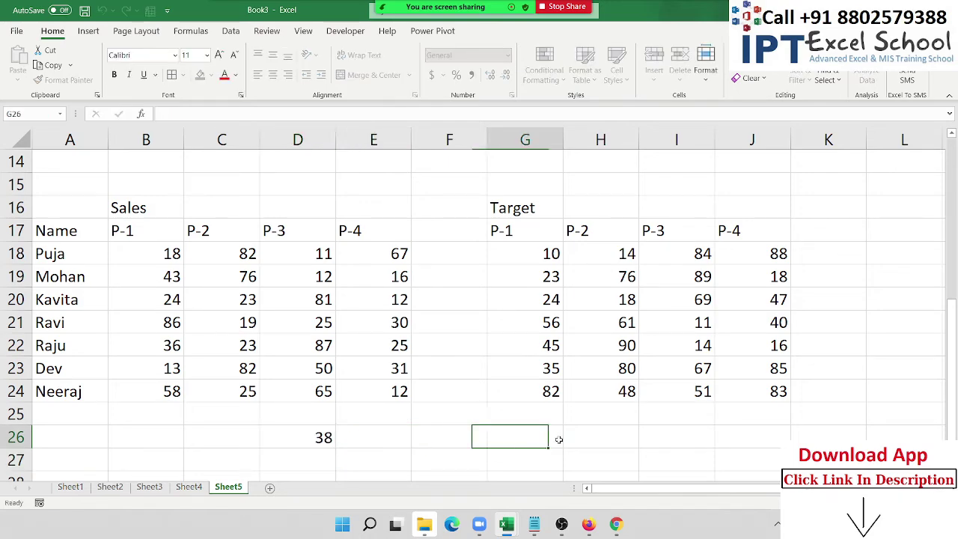
{"action": "left_click", "coordinate": [471, 437]}
{"action": "left_click", "coordinate": [464, 405]}
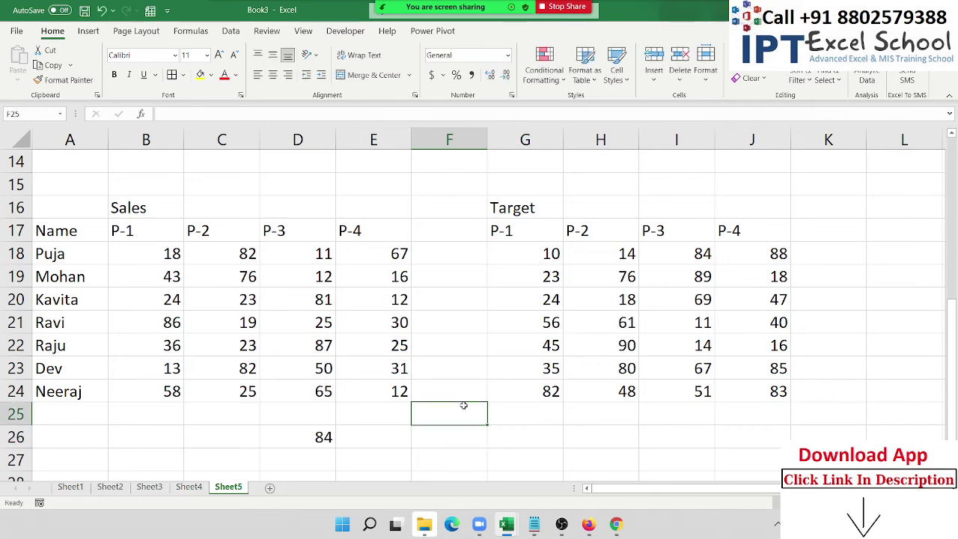
{"action": "left_click", "coordinate": [339, 434]}
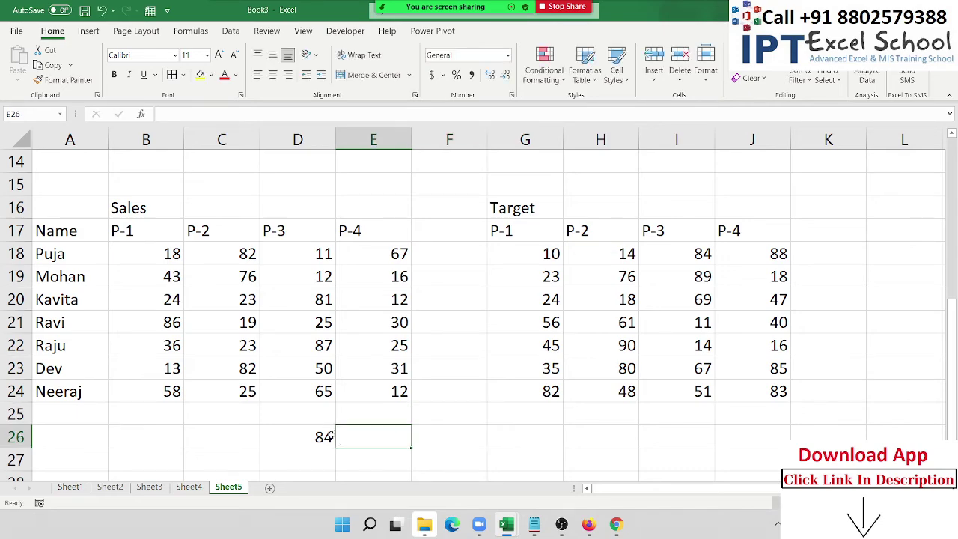
{"action": "left_click", "coordinate": [330, 438]}
Fill the test formula across D26:F26, delete it, and confirm B18 and G20 stay fixed.
{"action": "left_click_drag", "start_coordinate": [336, 448], "coordinate": [487, 453]}
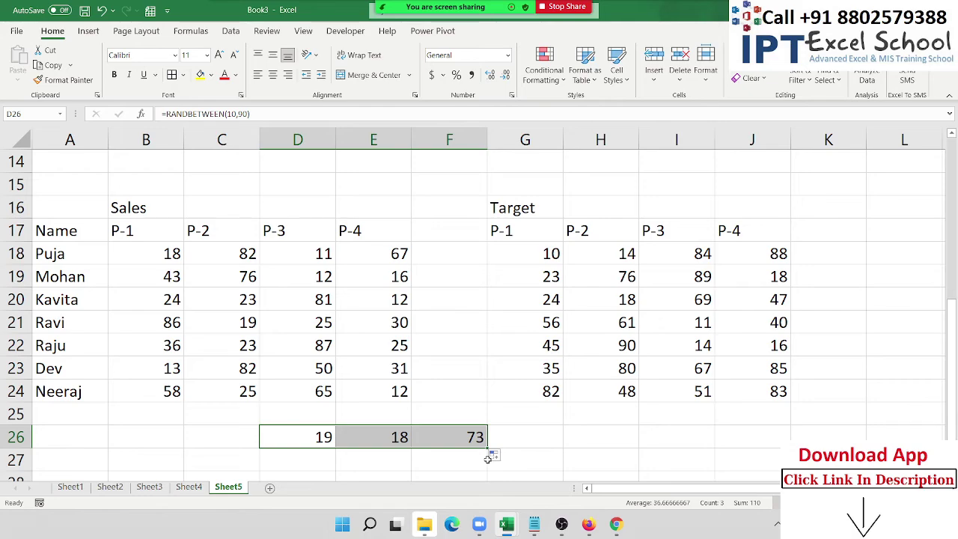
{"action": "key", "text": "Delete"}
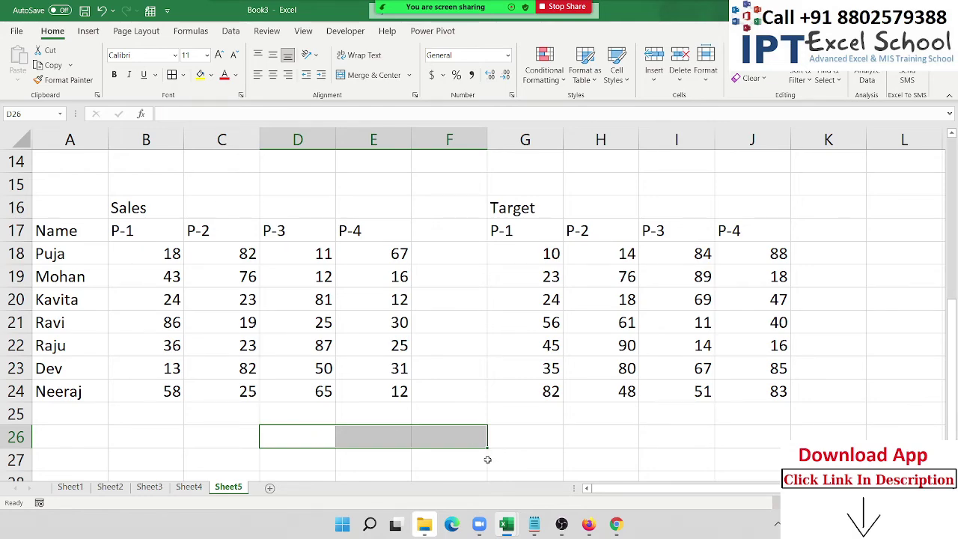
{"action": "left_click", "coordinate": [152, 251]}
{"action": "left_click", "coordinate": [555, 292]}
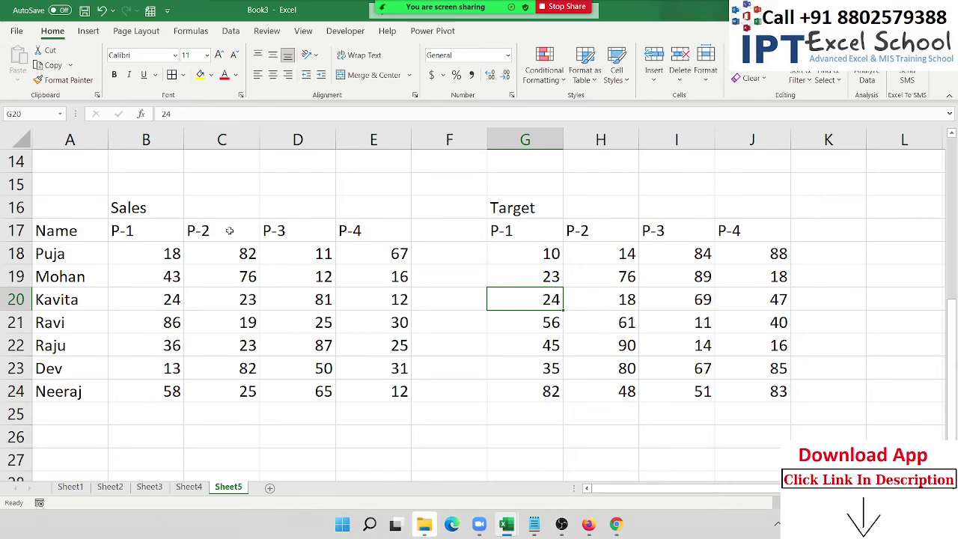
Copy the Target figures in G18:J24 and pick B18 as the paste destination.
{"action": "left_click", "coordinate": [141, 254]}
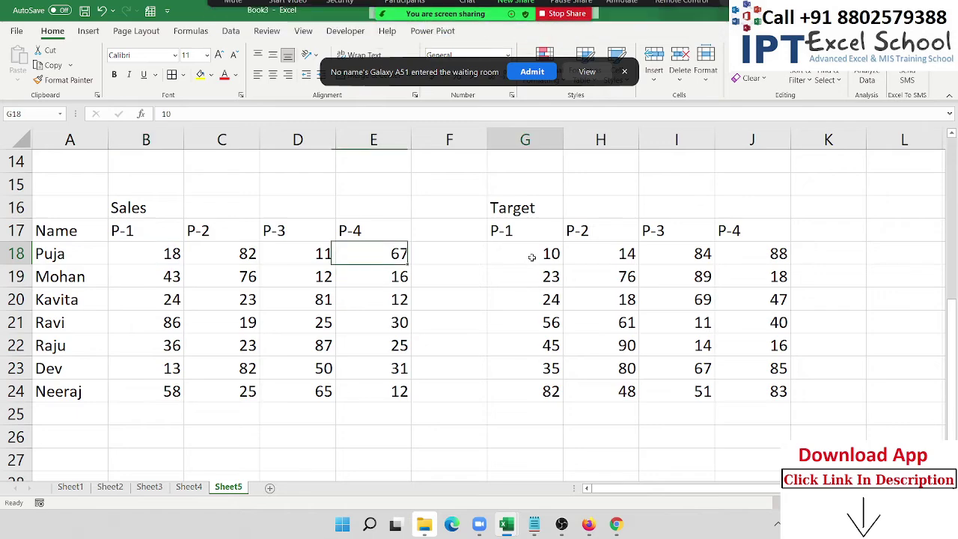
{"action": "left_click_drag", "start_coordinate": [531, 252], "coordinate": [745, 389]}
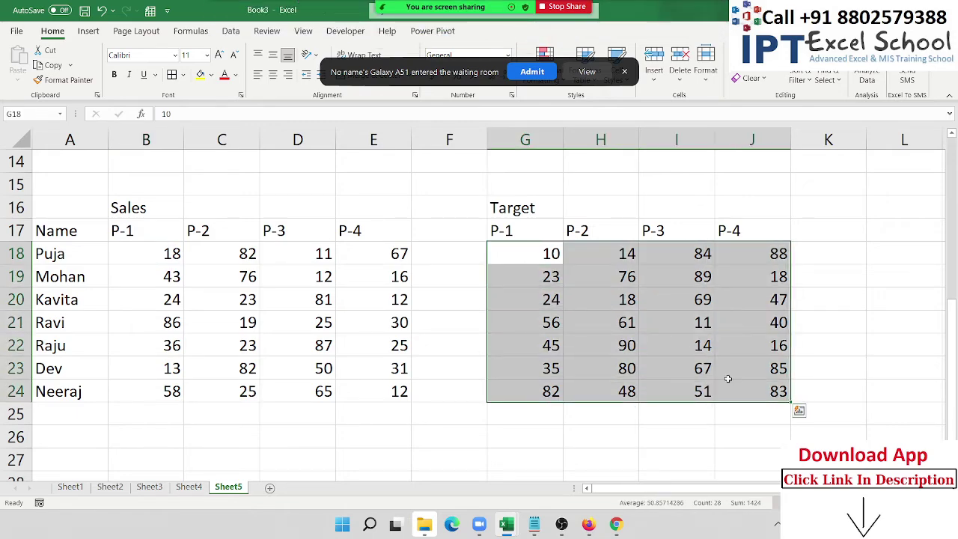
{"action": "key", "text": "ctrl+c"}
{"action": "left_click", "coordinate": [163, 255]}
Paste Special with Divide at B18, dividing each Sales figure by its Target.
{"action": "right_click", "coordinate": [163, 254]}
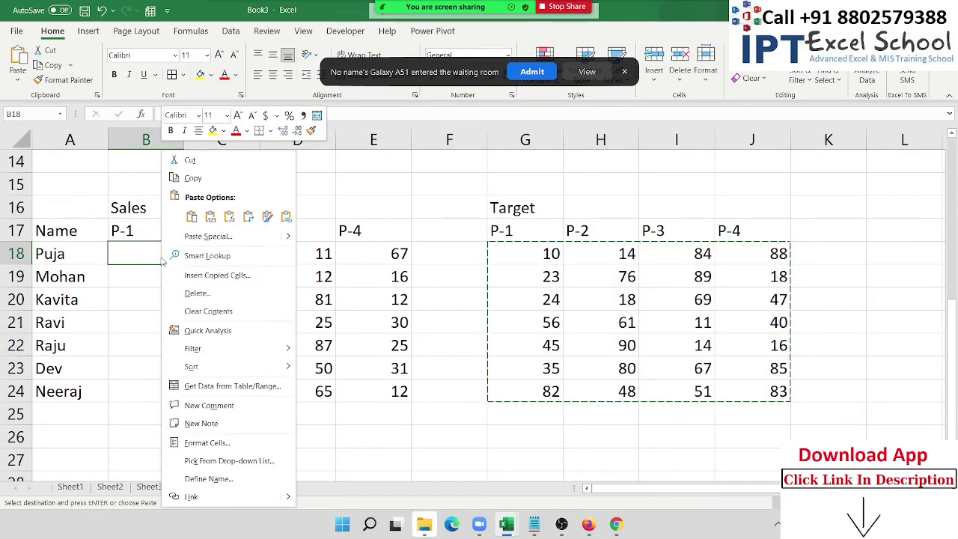
{"action": "left_click", "coordinate": [208, 235]}
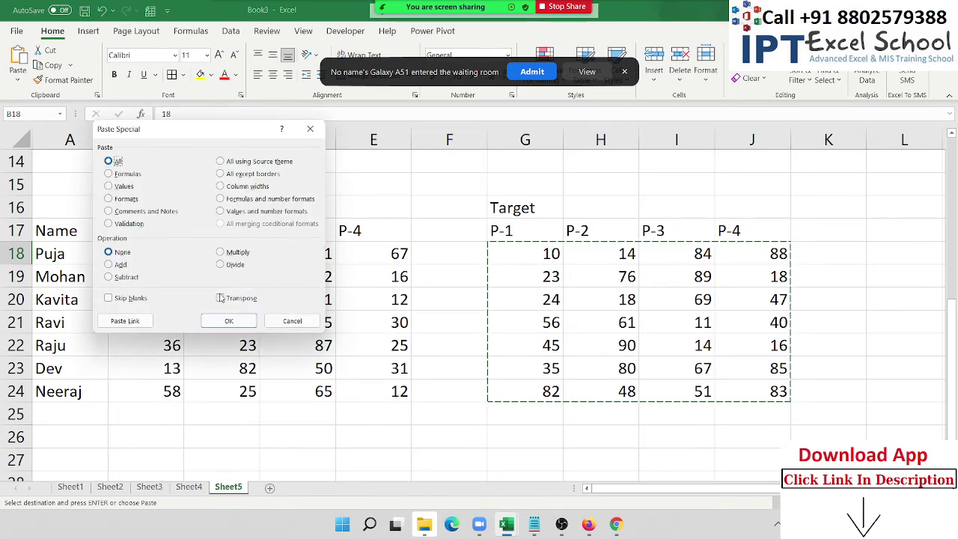
{"action": "left_click", "coordinate": [232, 265]}
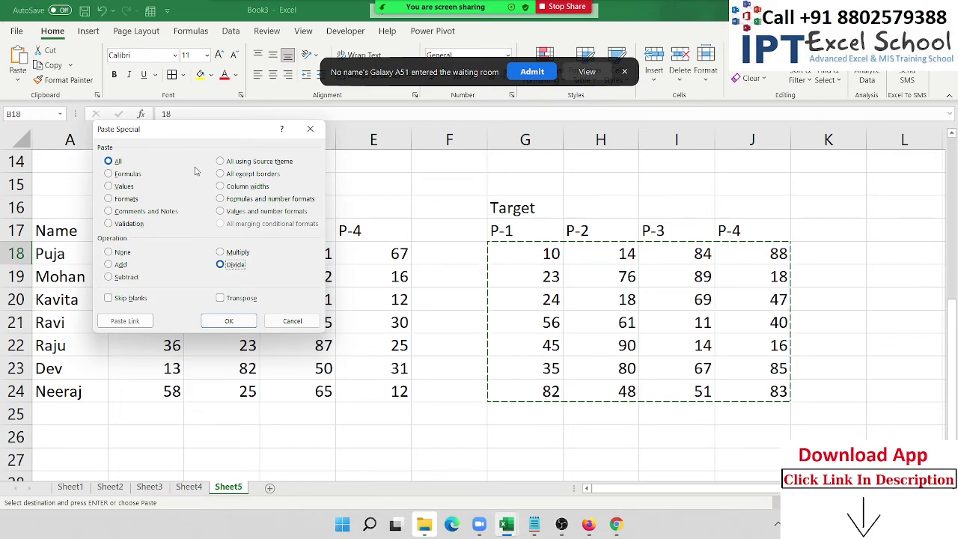
{"action": "mouse_move", "coordinate": [192, 137]}
{"action": "left_mouse_down"}
{"action": "mouse_move", "coordinate": [411, 372]}
{"action": "mouse_move", "coordinate": [426, 279]}
{"action": "left_mouse_up"}
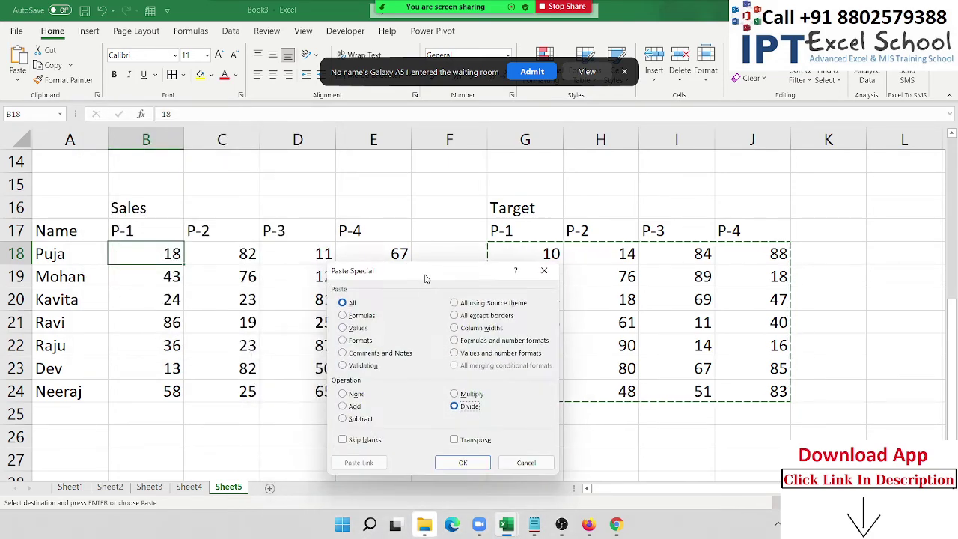
{"action": "left_click", "coordinate": [462, 463]}
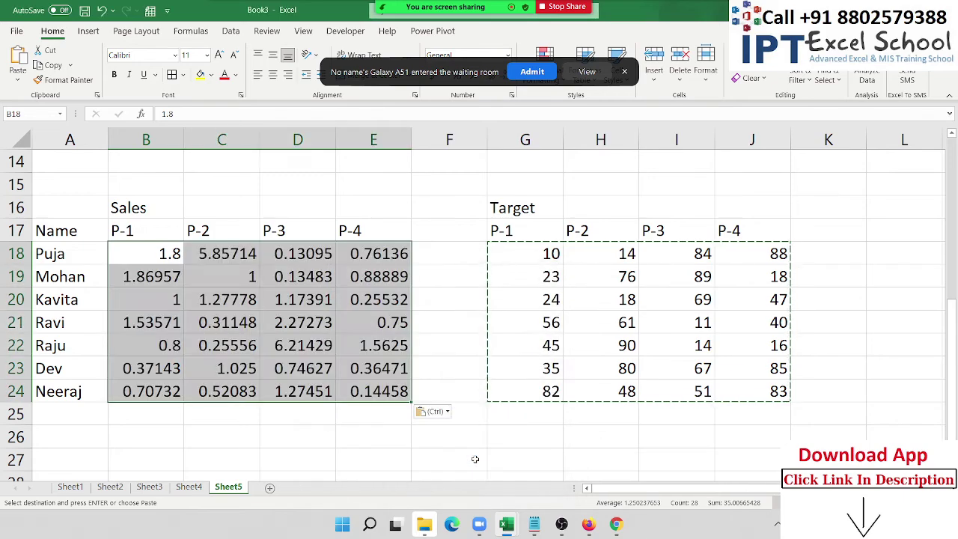
Format the divided results in B18:E24 as percentages.
{"action": "left_click", "coordinate": [625, 72]}
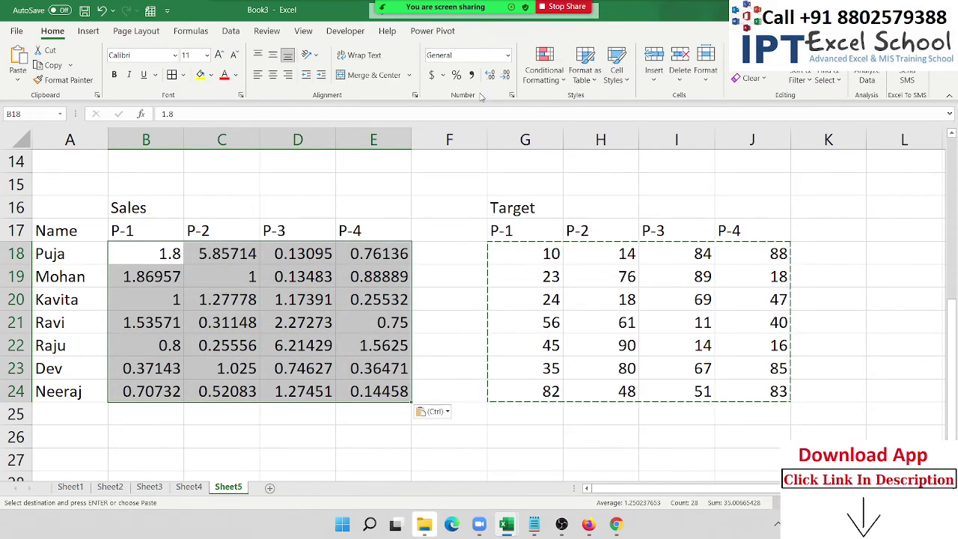
{"action": "left_click", "coordinate": [455, 75]}
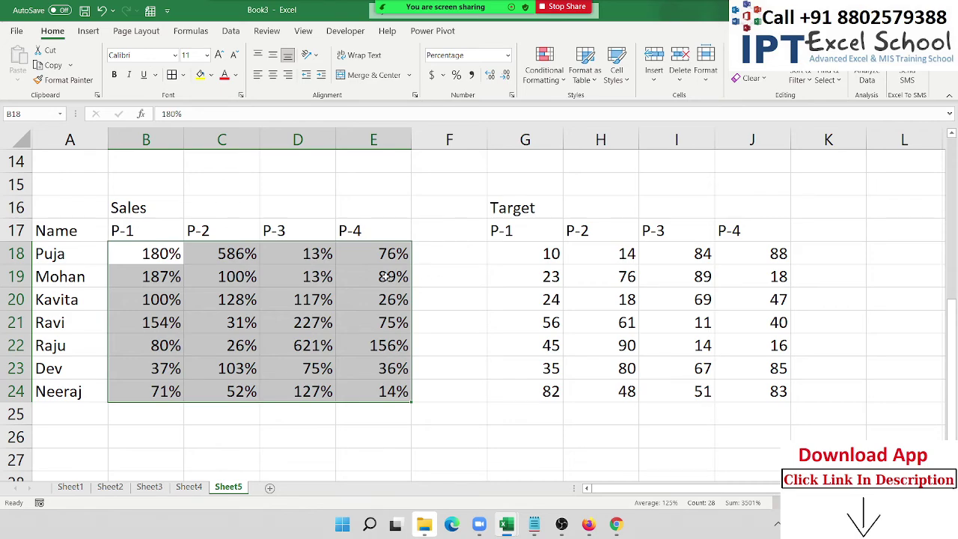
{"action": "scroll", "coordinate": [248, 278], "scroll_direction": "down", "scroll_amount": 2}
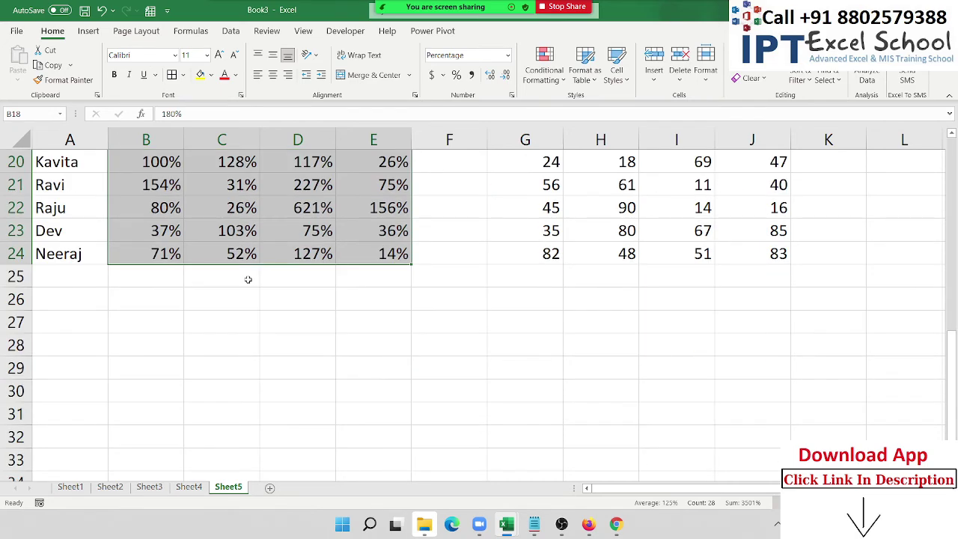
{"action": "scroll", "coordinate": [75, 279], "scroll_direction": "down", "scroll_amount": 1}
Enter a Sales heading in A27 and =RANDBETWEEN(10,90) in A28.
{"action": "left_click", "coordinate": [63, 252]}
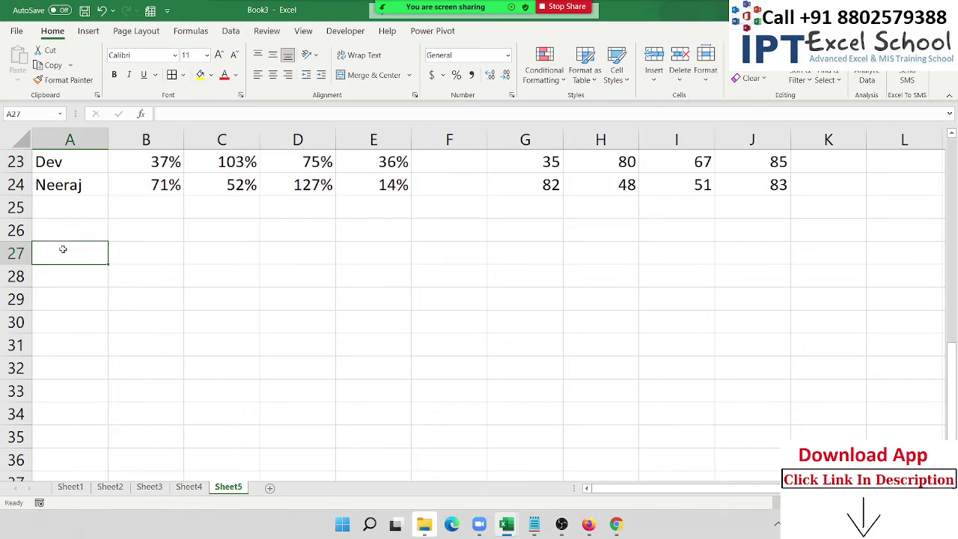
{"action": "type", "text": "sALES"}
{"action": "key", "text": "Return"}
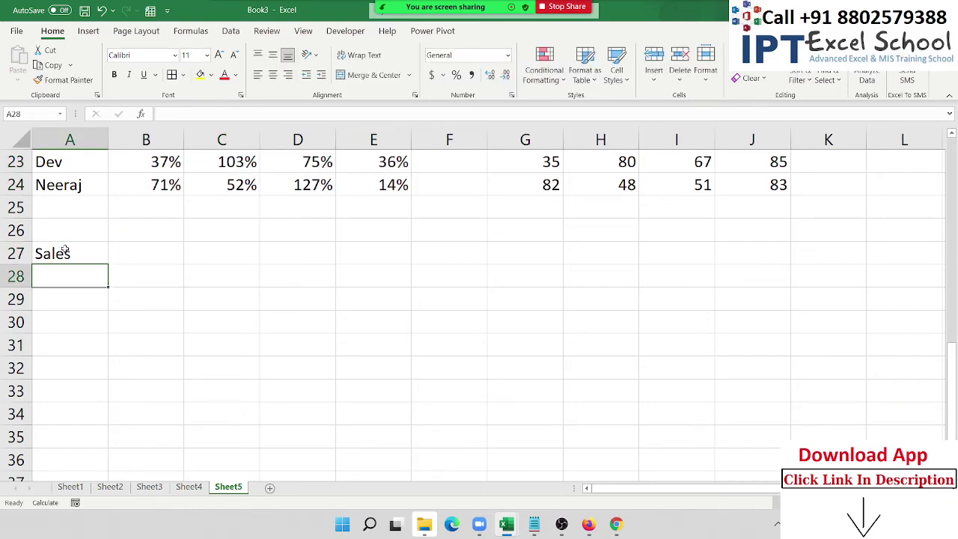
{"action": "type", "text": "=ra"}
{"action": "key", "text": "Down"}
{"action": "key", "text": "Down"}
{"action": "key", "text": "Tab"}
{"action": "type", "text": "1"}
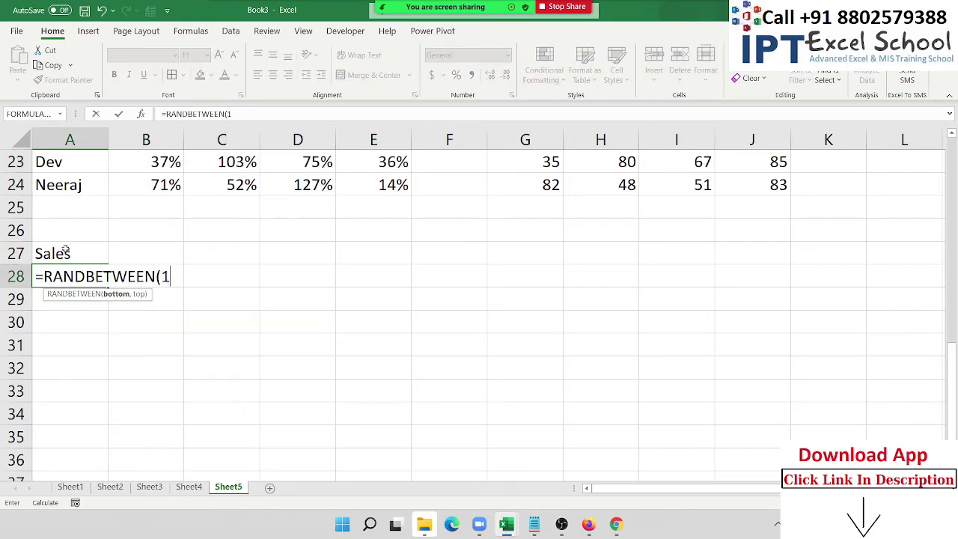
{"action": "type", "text": "0,90)"}
{"action": "key", "text": "Return"}
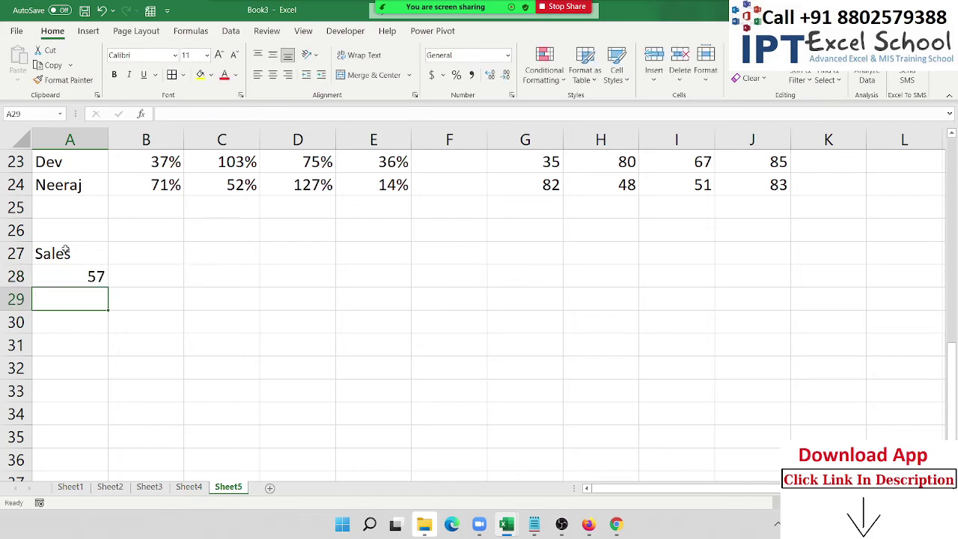
Fill the formula down to A42 and paste A28:A42 back as fixed values.
{"action": "left_click_drag", "start_coordinate": [66, 275], "coordinate": [66, 249]}
{"action": "scroll", "coordinate": [65, 249], "scroll_direction": "down", "scroll_amount": 5}
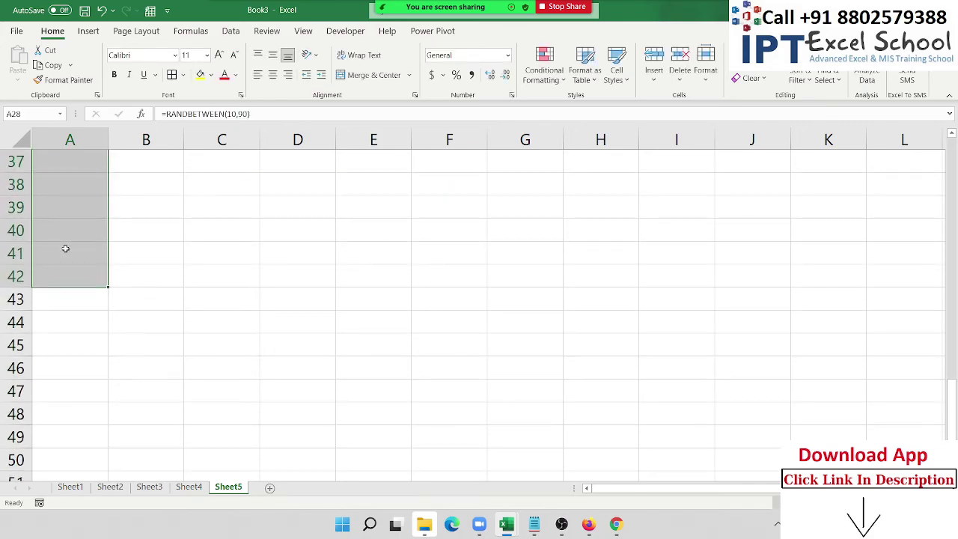
{"action": "key", "text": "ctrl+d"}
{"action": "key", "text": "ctrl+c"}
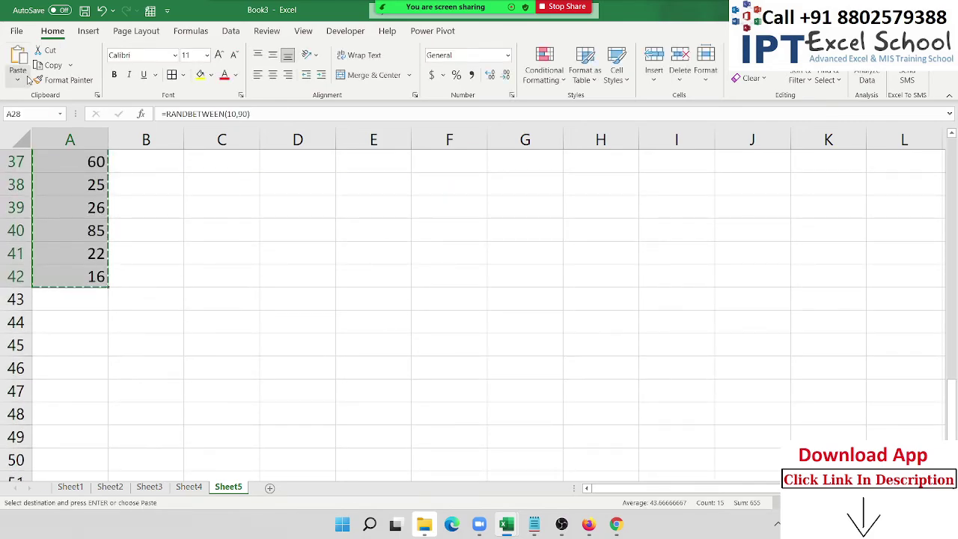
{"action": "left_click", "coordinate": [19, 80]}
{"action": "left_click", "coordinate": [16, 174]}
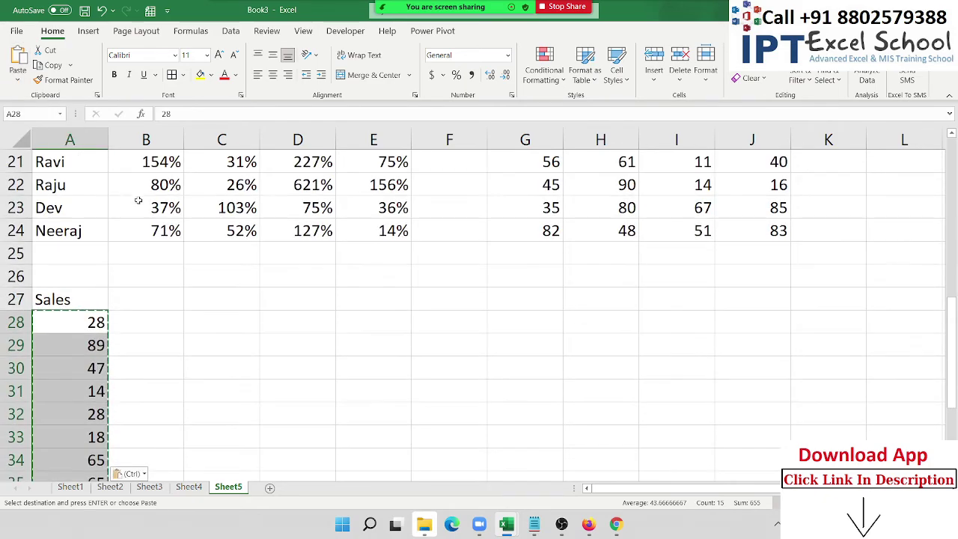
{"action": "key", "text": "Escape"}
{"action": "scroll", "coordinate": [163, 225], "scroll_direction": "down", "scroll_amount": 2}
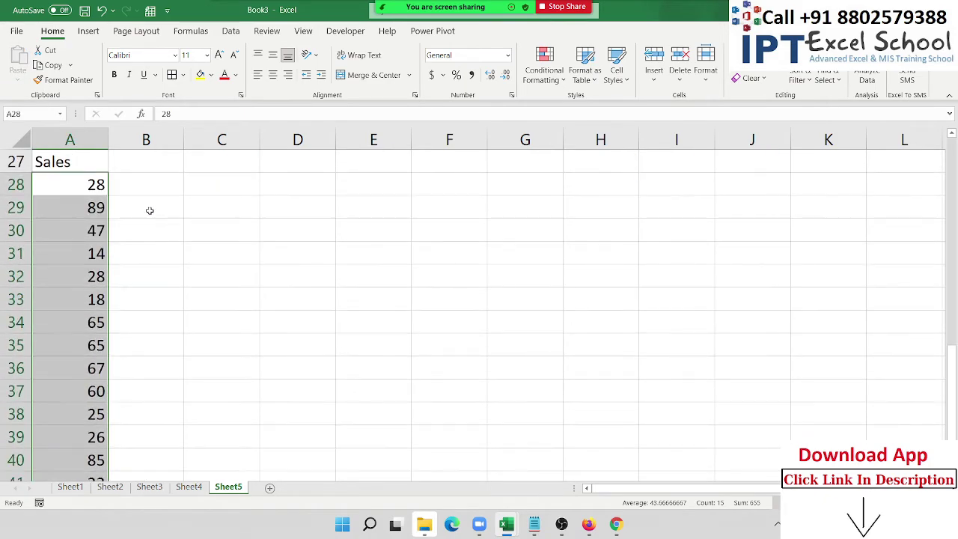
{"action": "left_click", "coordinate": [150, 211]}
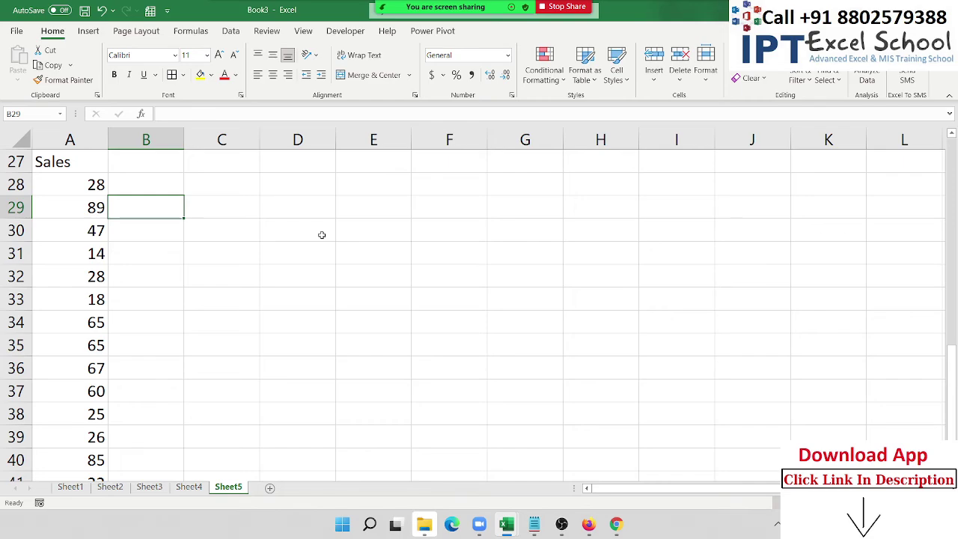
Type scattered values 74, 81, 52 and 20 into column B between B30 and B41.
{"action": "key", "text": "Down"}
{"action": "type", "text": "74"}
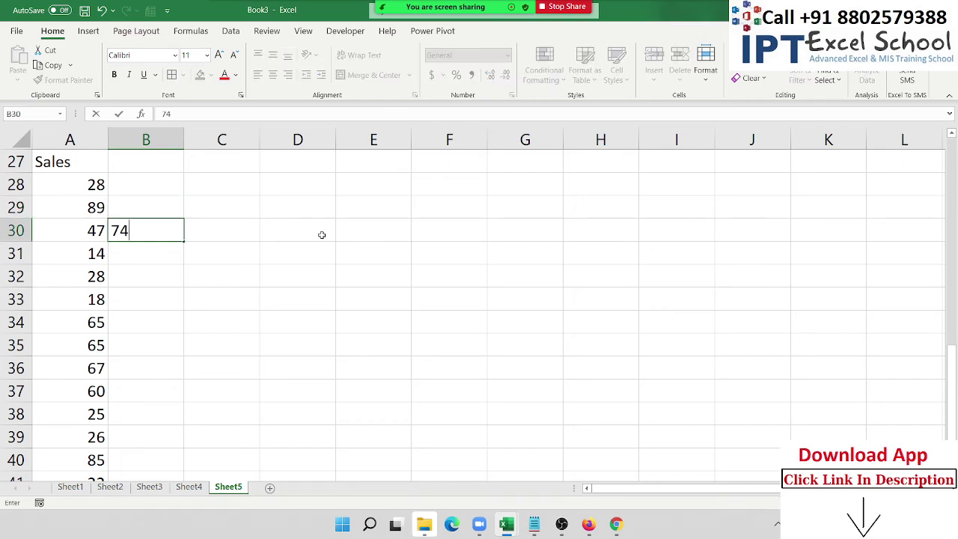
{"action": "key", "text": "Return"}
{"action": "key", "text": "Down"}
{"action": "key", "text": "Down"}
{"action": "key", "text": "Down"}
{"action": "key", "text": "Up"}
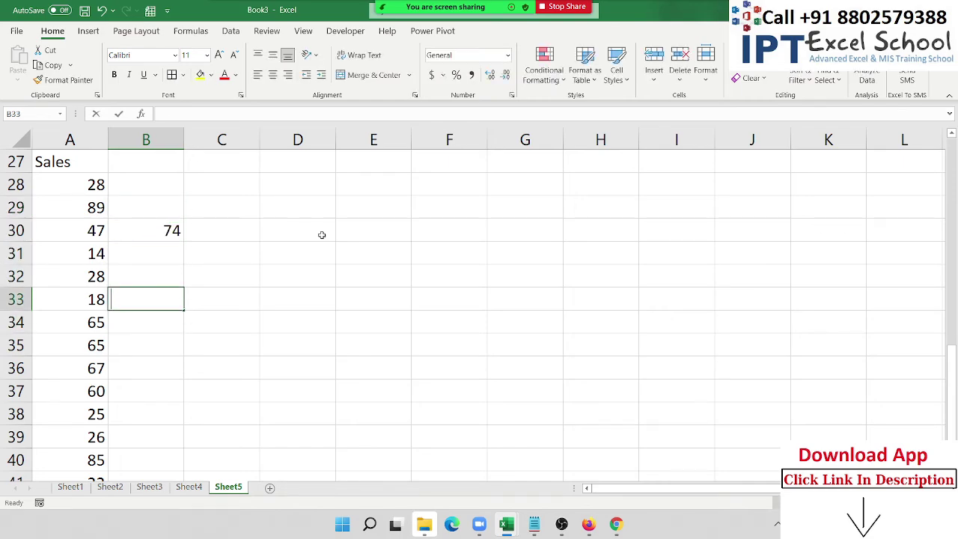
{"action": "type", "text": "81"}
{"action": "key", "text": "Return"}
{"action": "key", "text": "Down"}
{"action": "key", "text": "Down"}
{"action": "key", "text": "Down"}
{"action": "key", "text": "Down"}
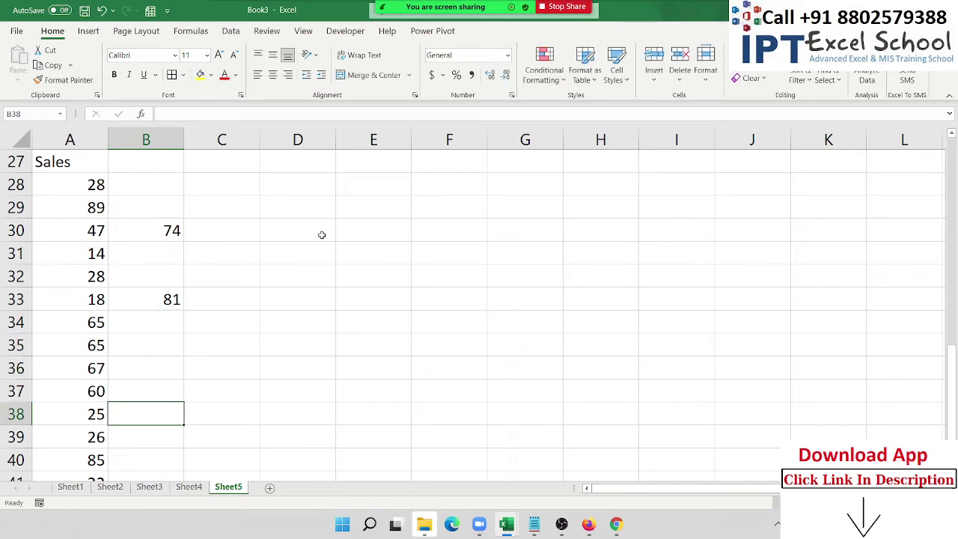
{"action": "type", "text": "52"}
{"action": "key", "text": "Return"}
{"action": "key", "text": "Down"}
{"action": "key", "text": "Down"}
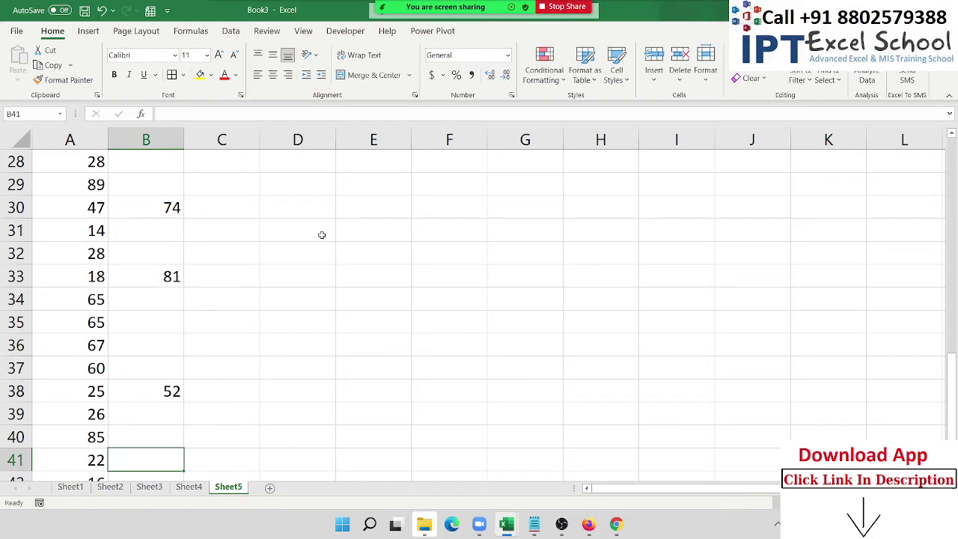
{"action": "type", "text": "20"}
{"action": "key", "text": "Return"}
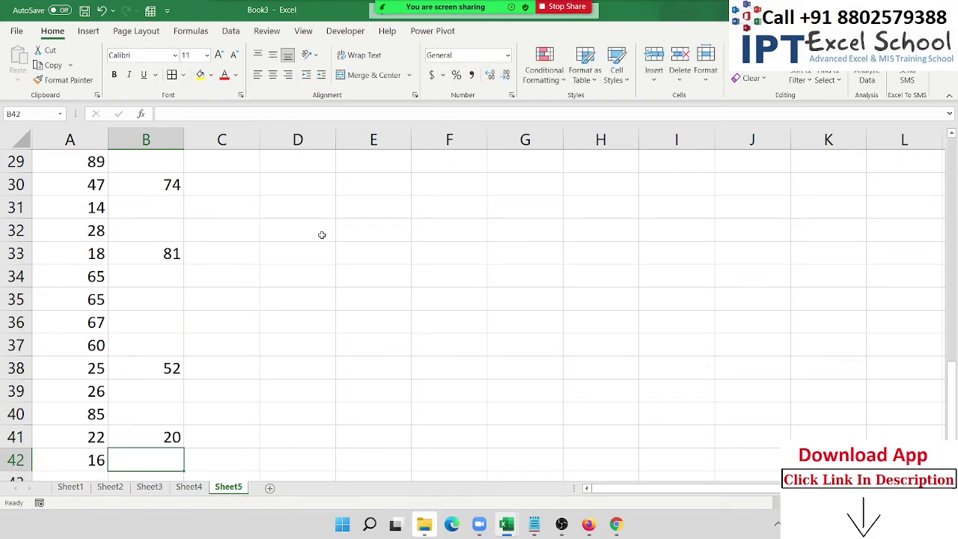
{"action": "scroll", "coordinate": [322, 235], "scroll_direction": "up", "scroll_amount": 5}
{"action": "scroll", "coordinate": [182, 349], "scroll_direction": "down", "scroll_amount": 4}
{"action": "scroll", "coordinate": [182, 349], "scroll_direction": "down", "scroll_amount": 1}
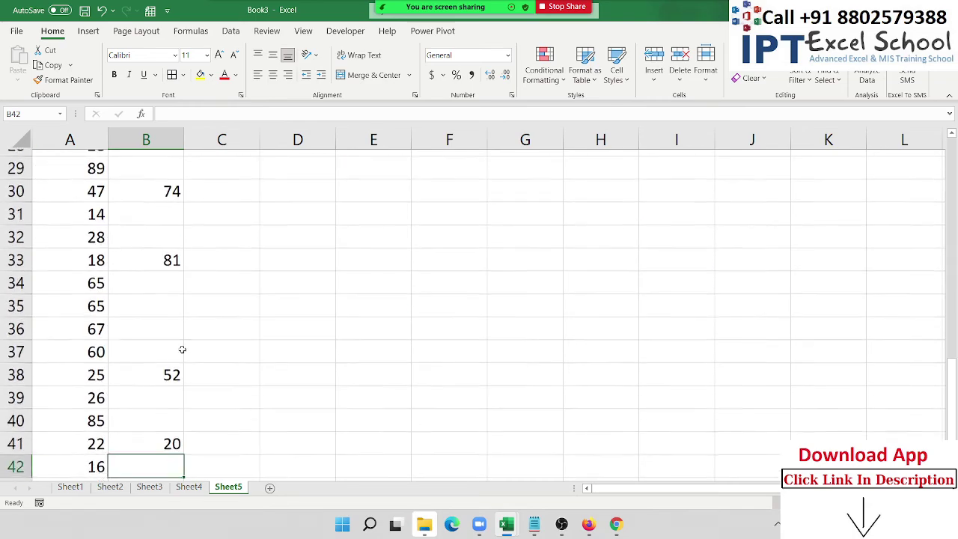
{"action": "scroll", "coordinate": [181, 350], "scroll_direction": "up", "scroll_amount": 1}
{"action": "scroll", "coordinate": [182, 349], "scroll_direction": "up", "scroll_amount": 1}
Test pasting 74 and 81 from column B into A30, B33 and A33, then undo.
{"action": "left_click", "coordinate": [164, 254]}
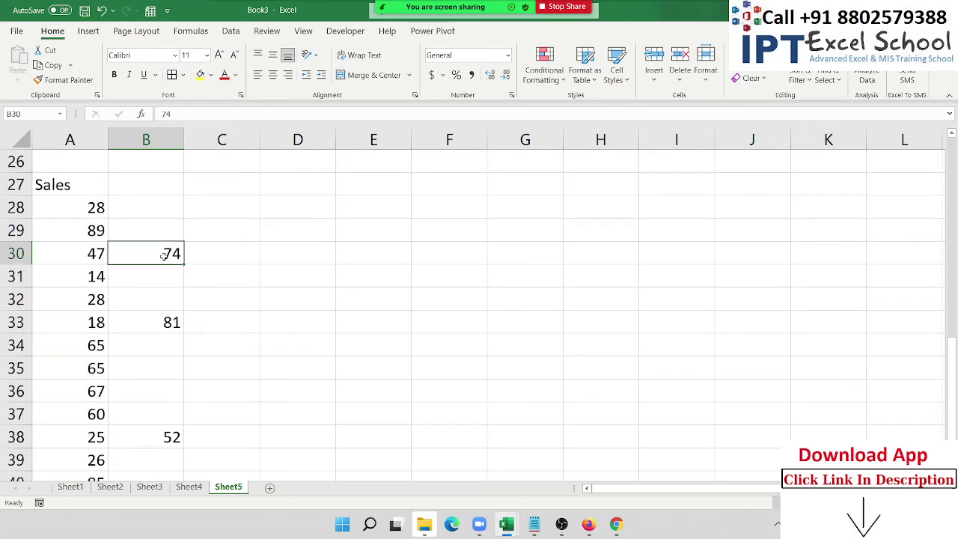
{"action": "key", "text": "ctrl+c"}
{"action": "left_click", "coordinate": [96, 254]}
{"action": "key", "text": "ctrl+v"}
{"action": "left_click", "coordinate": [143, 314]}
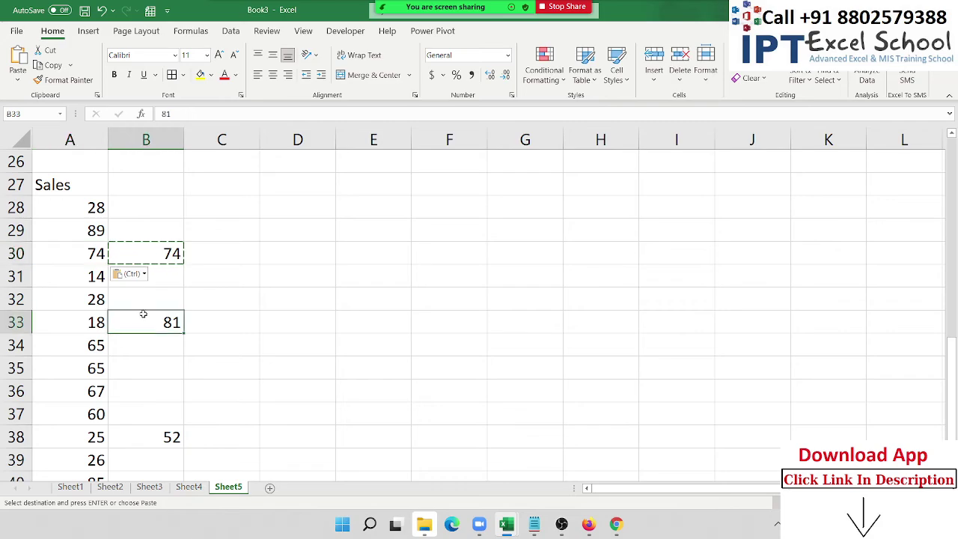
{"action": "key", "text": "ctrl+v"}
{"action": "left_click", "coordinate": [86, 320]}
{"action": "key", "text": "ctrl+v"}
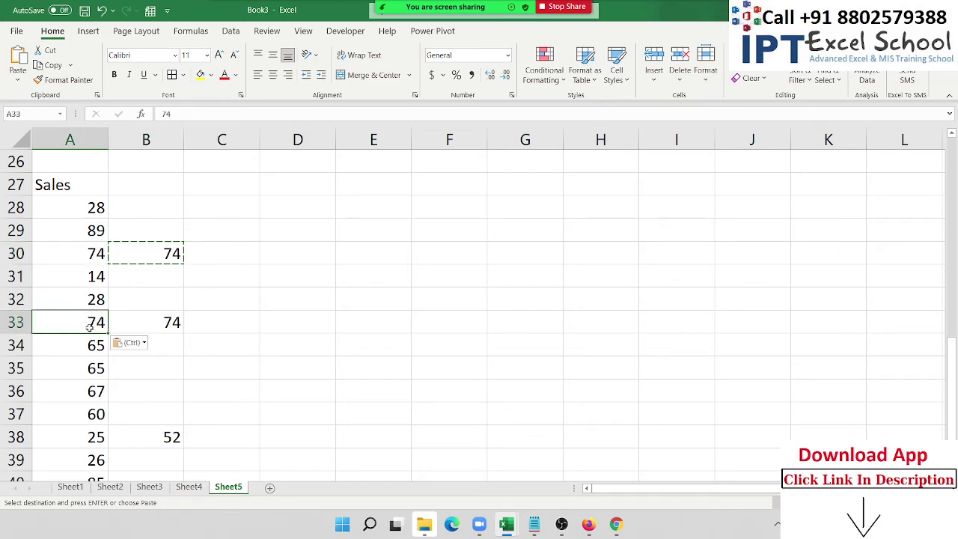
{"action": "key", "text": "ctrl+z"}
{"action": "key", "text": "ctrl+z"}
{"action": "key", "text": "ctrl+c"}
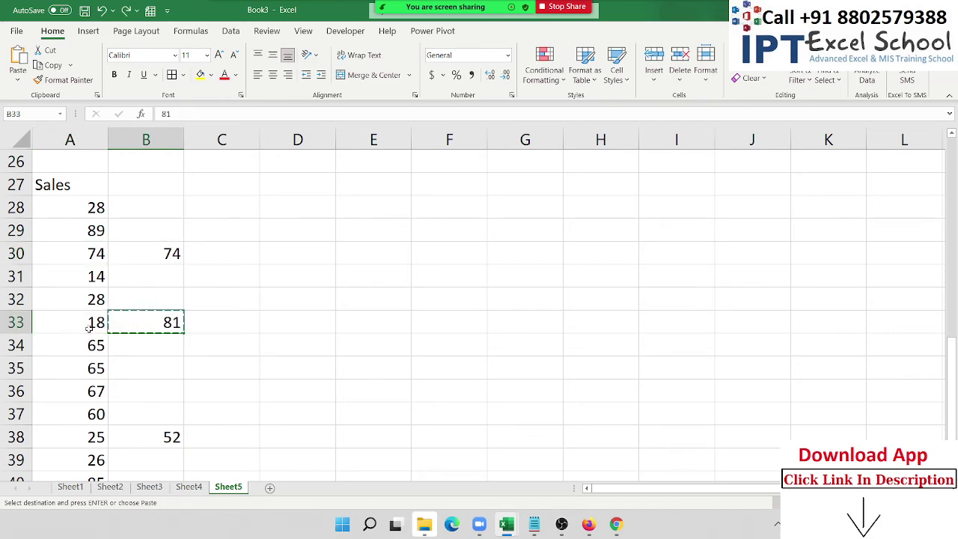
{"action": "left_click", "coordinate": [81, 325]}
{"action": "key", "text": "ctrl+v"}
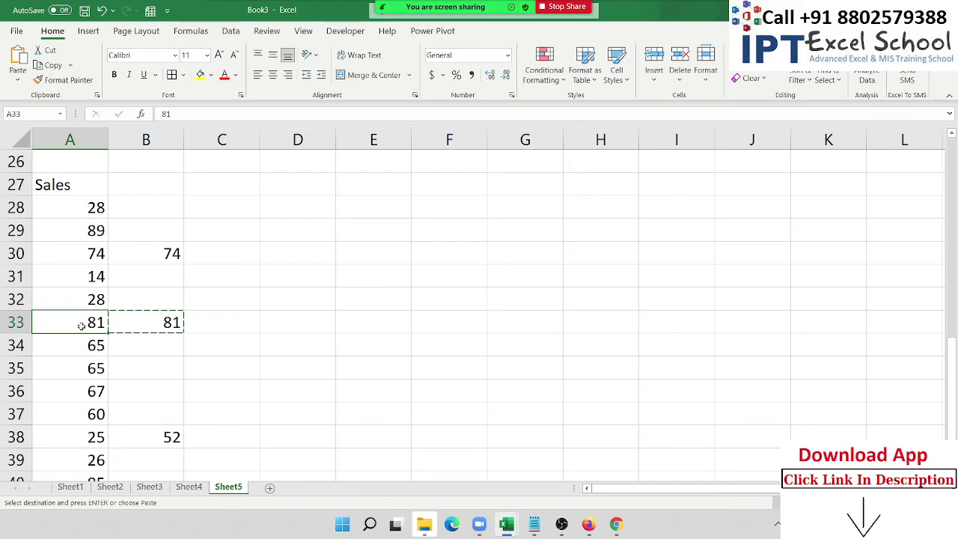
{"action": "key", "text": "ctrl+z"}
{"action": "key", "text": "ctrl+z"}
Copy B28:B42, paste it over the Sales values at A28, then undo.
{"action": "left_click", "coordinate": [145, 207]}
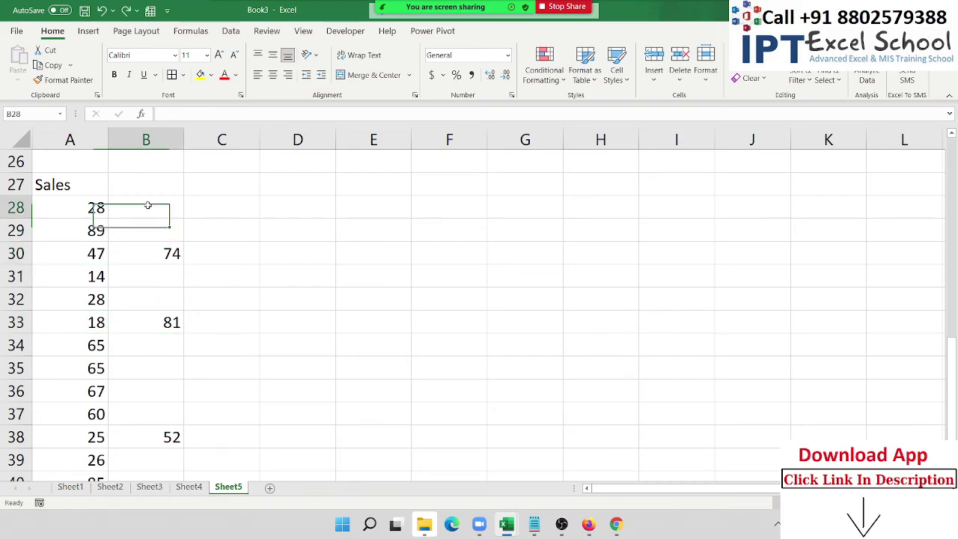
{"action": "scroll", "coordinate": [157, 300], "scroll_direction": "down", "scroll_amount": 3}
{"action": "left_click", "coordinate": [162, 327]}
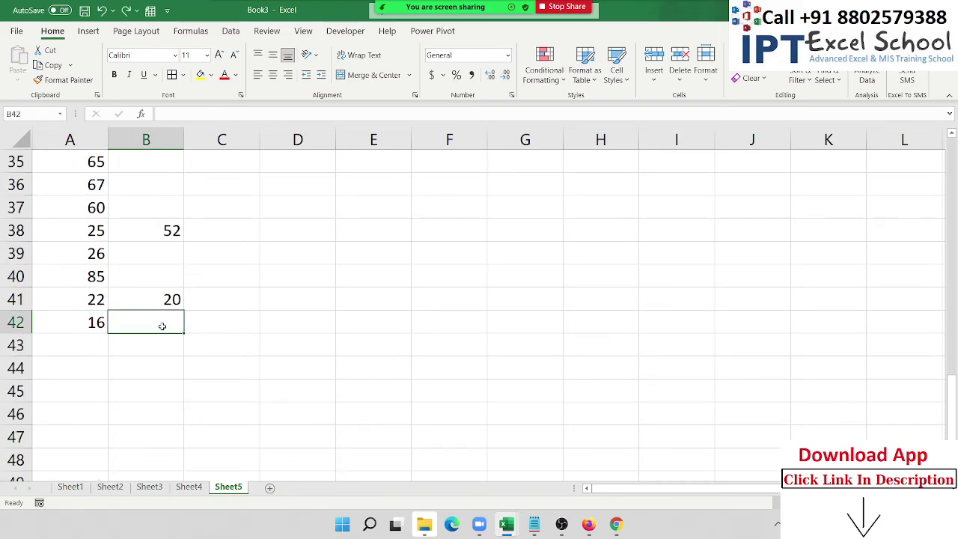
{"action": "scroll", "coordinate": [162, 327], "scroll_direction": "up", "scroll_amount": 2}
{"action": "scroll", "coordinate": [163, 230], "scroll_direction": "up", "scroll_amount": 1}
{"action": "left_click", "coordinate": [164, 215], "text": "shift"}
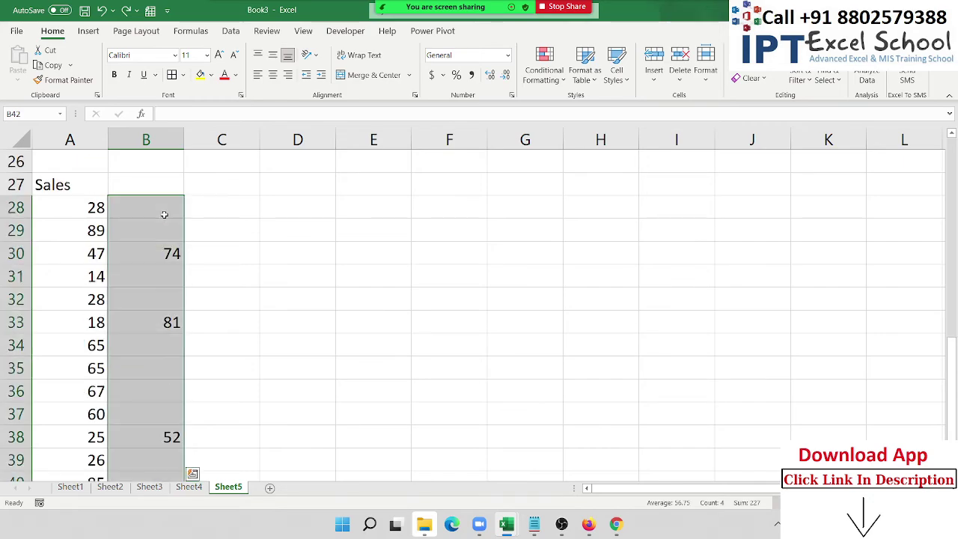
{"action": "key", "text": "ctrl+c"}
{"action": "left_click", "coordinate": [87, 213]}
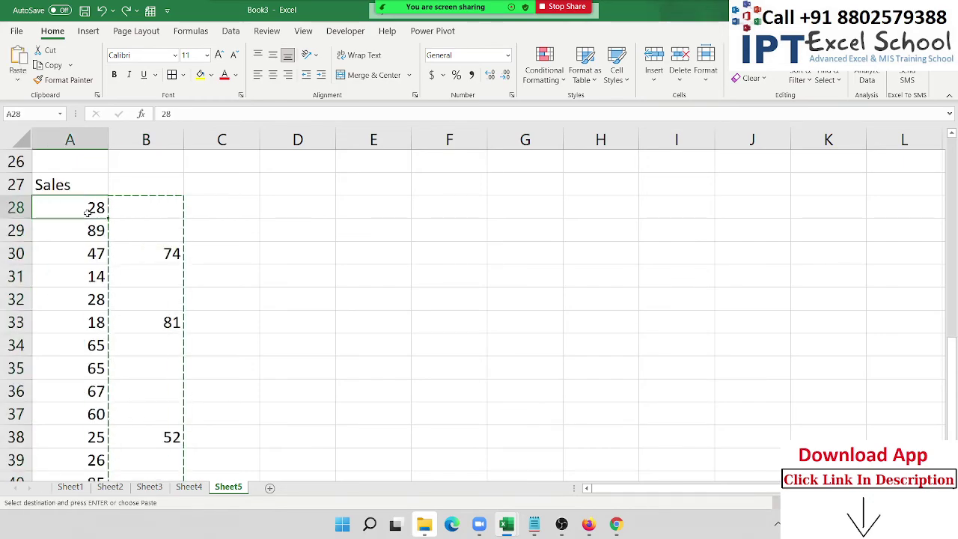
{"action": "key", "text": "ctrl+v"}
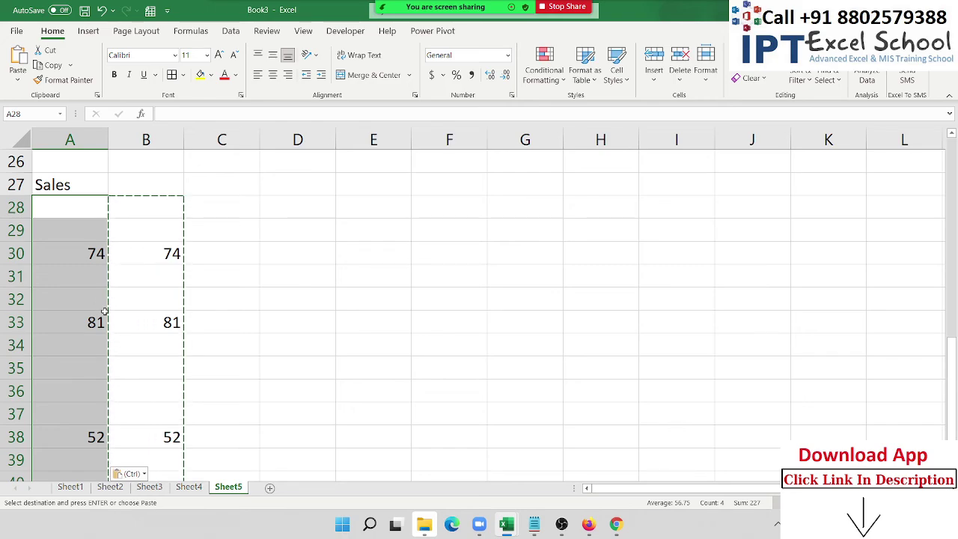
{"action": "key", "text": "ctrl+z"}
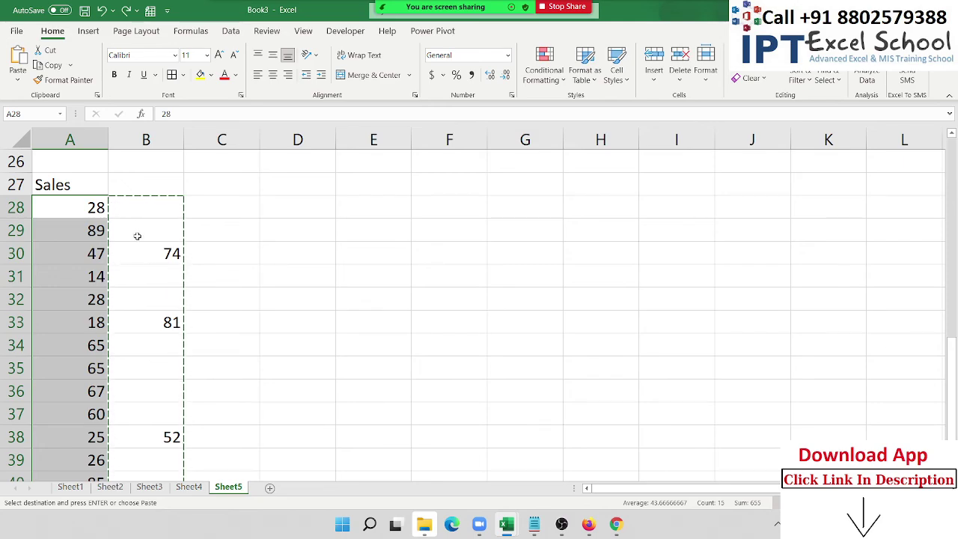
Paste Special at A28 with Skip blanks ticked, then review the updated Sales list.
{"action": "right_click", "coordinate": [92, 213]}
{"action": "left_click", "coordinate": [111, 236]}
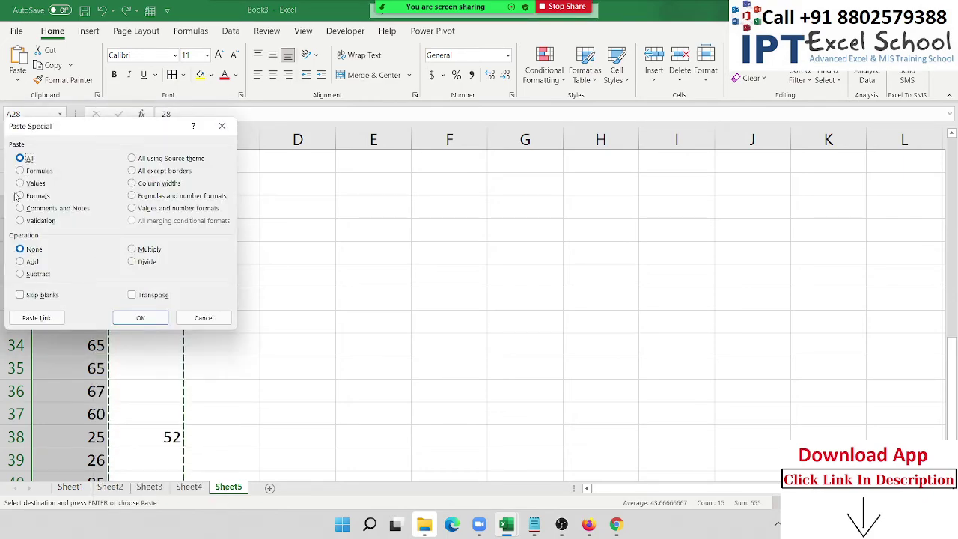
{"action": "left_click", "coordinate": [39, 295]}
{"action": "left_click_drag", "start_coordinate": [113, 132], "coordinate": [504, 139]}
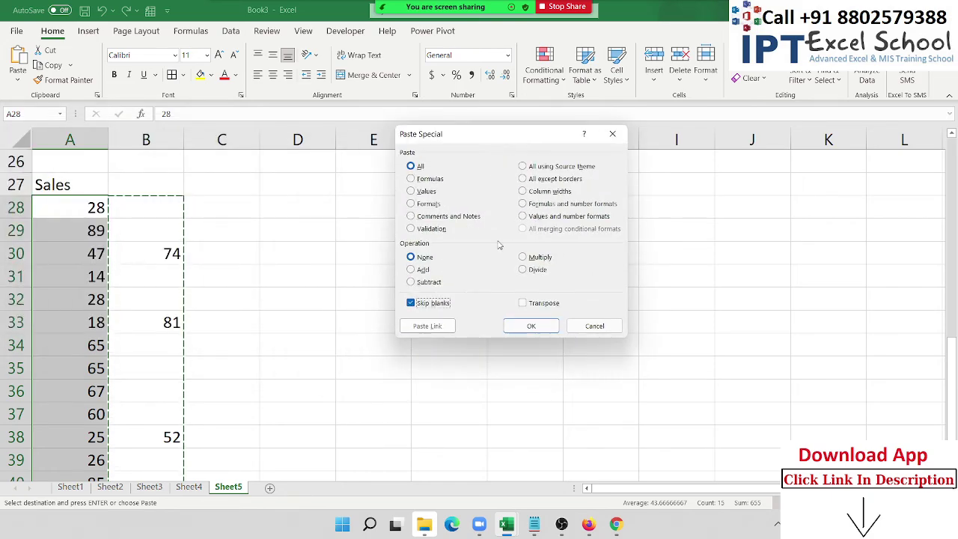
{"action": "left_click", "coordinate": [534, 326]}
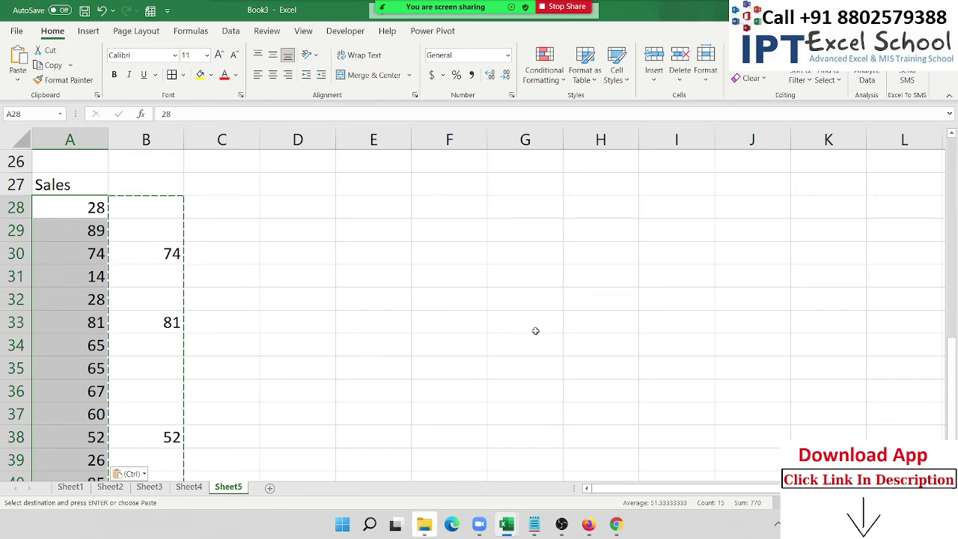
{"action": "scroll", "coordinate": [536, 331], "scroll_direction": "down", "scroll_amount": 2}
{"action": "scroll", "coordinate": [533, 330], "scroll_direction": "up", "scroll_amount": 3}
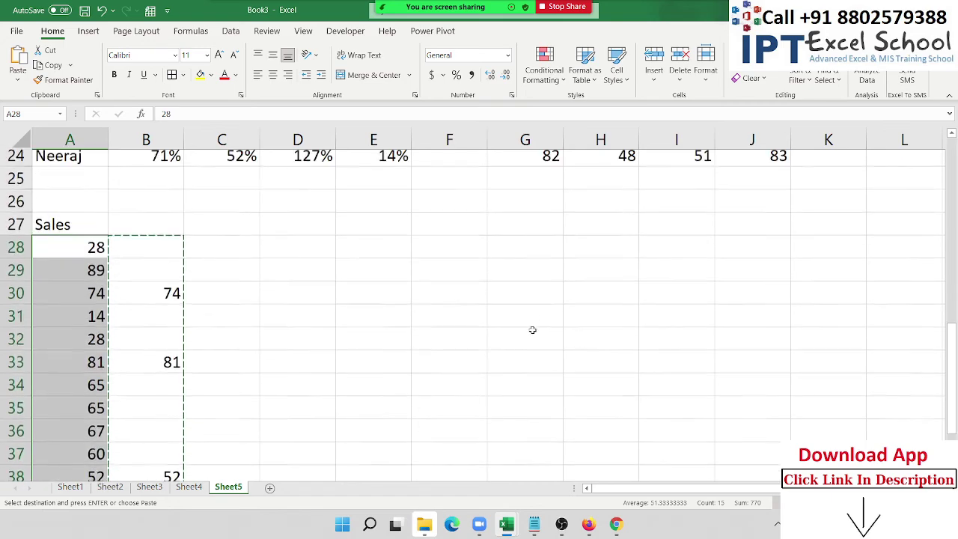
{"action": "scroll", "coordinate": [532, 330], "scroll_direction": "up", "scroll_amount": 6}
{"action": "scroll", "coordinate": [532, 326], "scroll_direction": "down", "scroll_amount": 4}
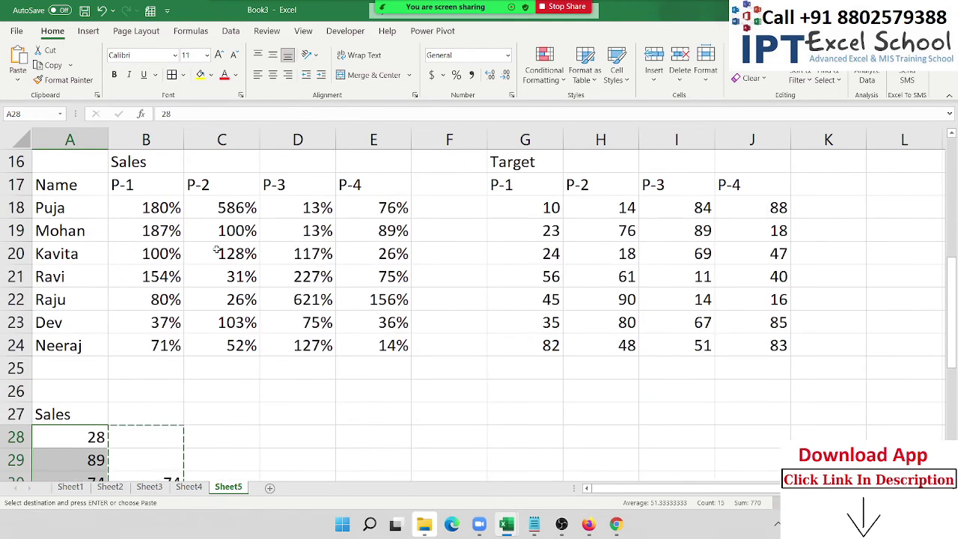
On Sheet4, paste A1:B12 transposed at O2, then select columns C through Z.
{"action": "left_click", "coordinate": [190, 487]}
{"action": "scroll", "coordinate": [106, 292], "scroll_direction": "up", "scroll_amount": 3}
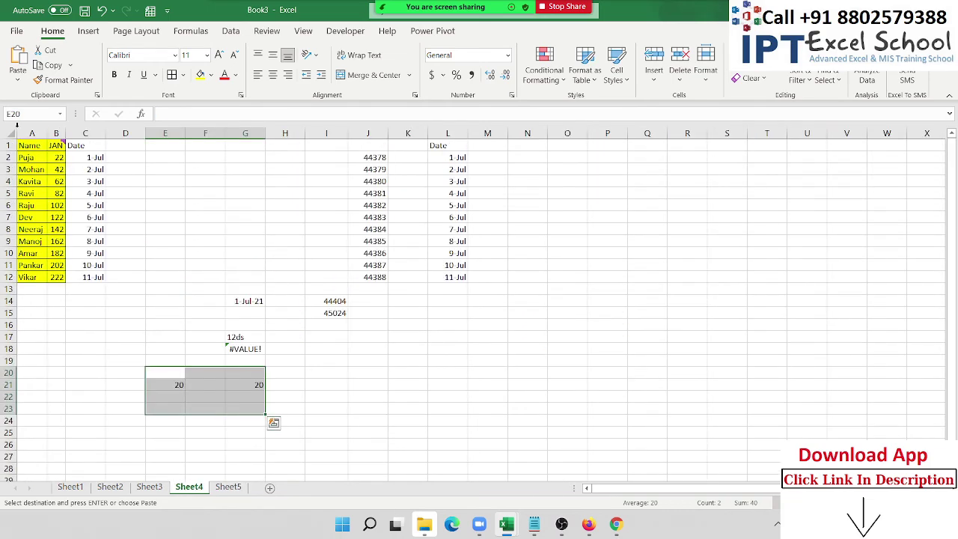
{"action": "mouse_move", "coordinate": [24, 146]}
{"action": "left_mouse_down"}
{"action": "mouse_move", "coordinate": [58, 169]}
{"action": "mouse_move", "coordinate": [60, 243]}
{"action": "mouse_move", "coordinate": [86, 247]}
{"action": "left_mouse_up"}
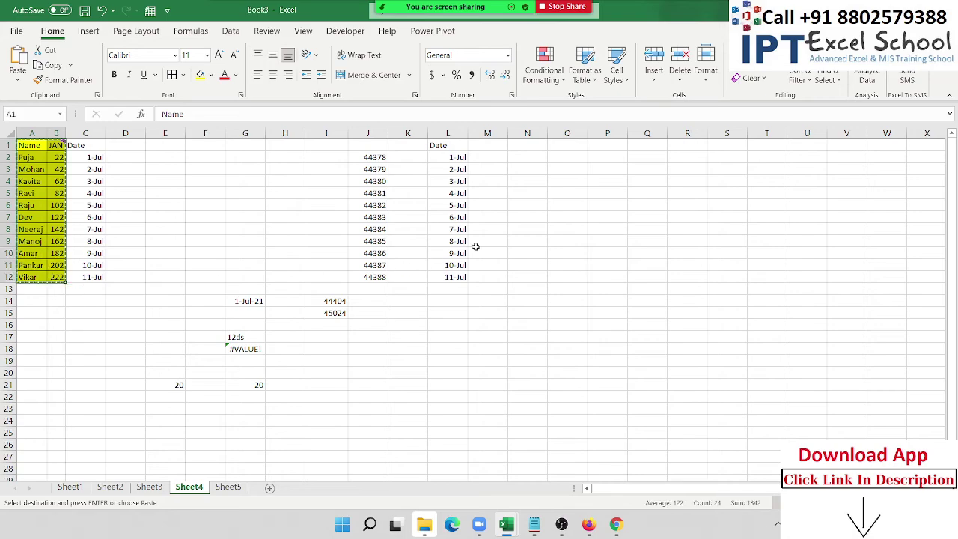
{"action": "right_click", "coordinate": [556, 159]}
{"action": "left_click", "coordinate": [603, 236]}
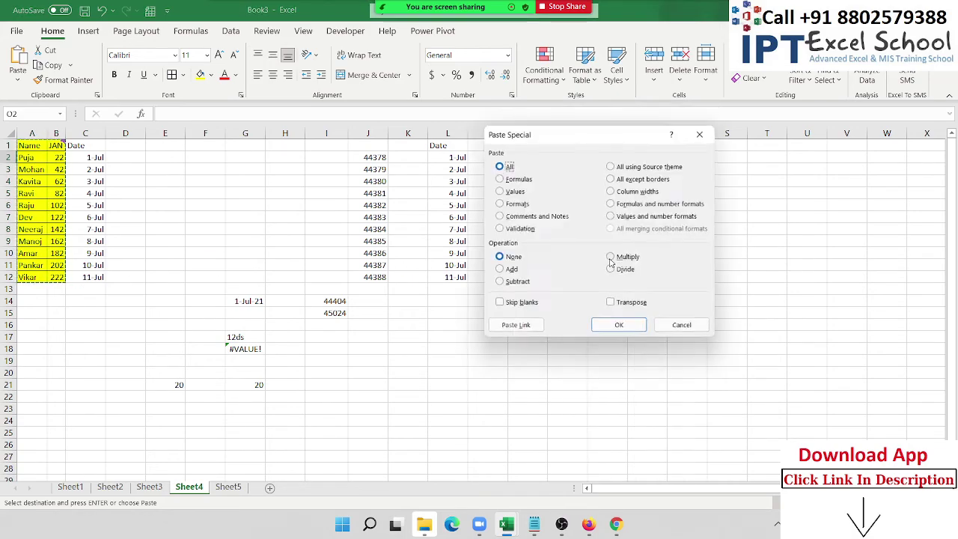
{"action": "left_click", "coordinate": [611, 302]}
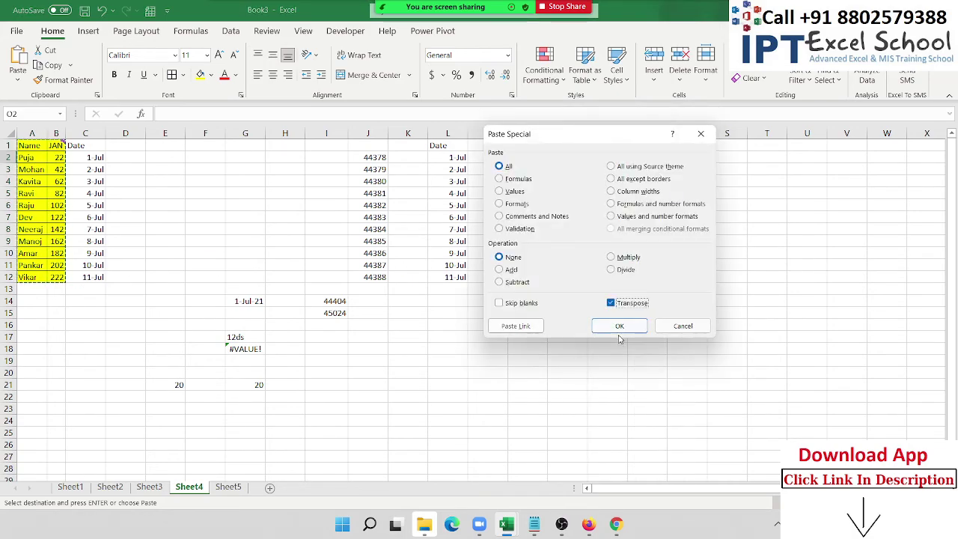
{"action": "left_click", "coordinate": [619, 334]}
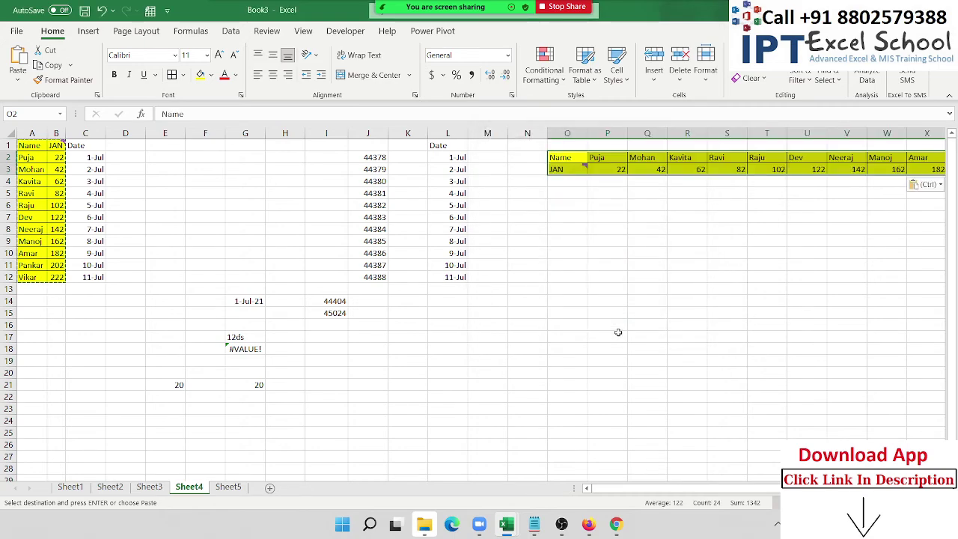
{"action": "left_click_drag", "start_coordinate": [86, 134], "coordinate": [956, 193]}
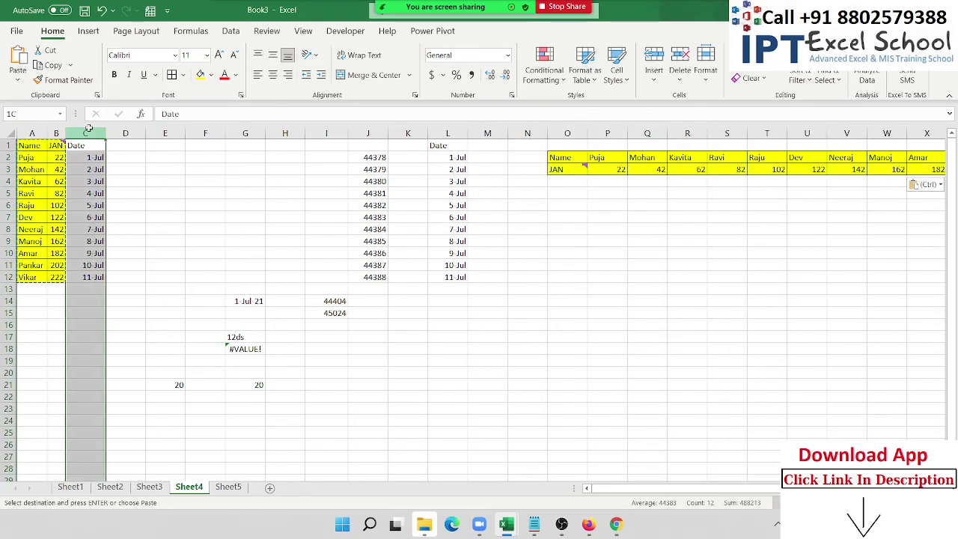
Delete columns C through Z and widen column B.
{"action": "key", "text": "ctrl+minus"}
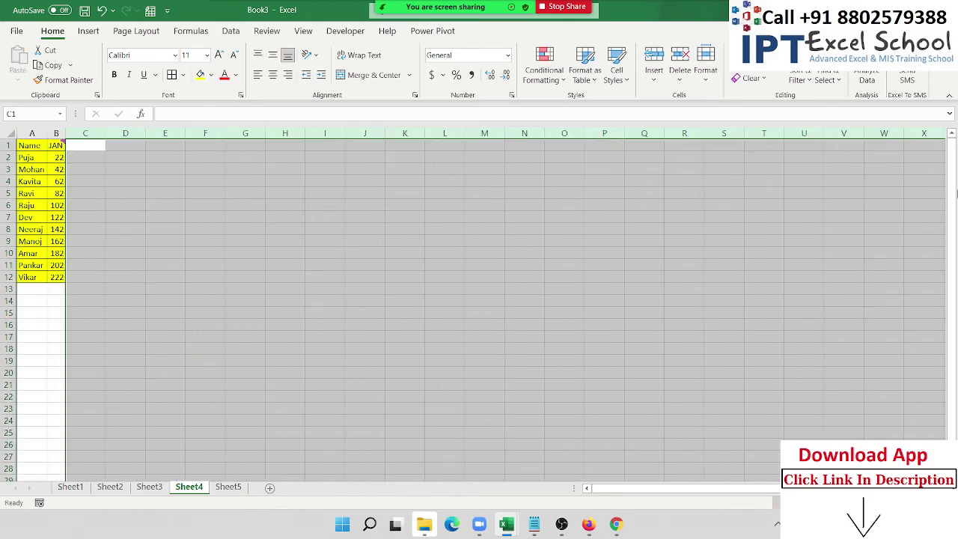
{"action": "key", "text": "ctrl+Home"}
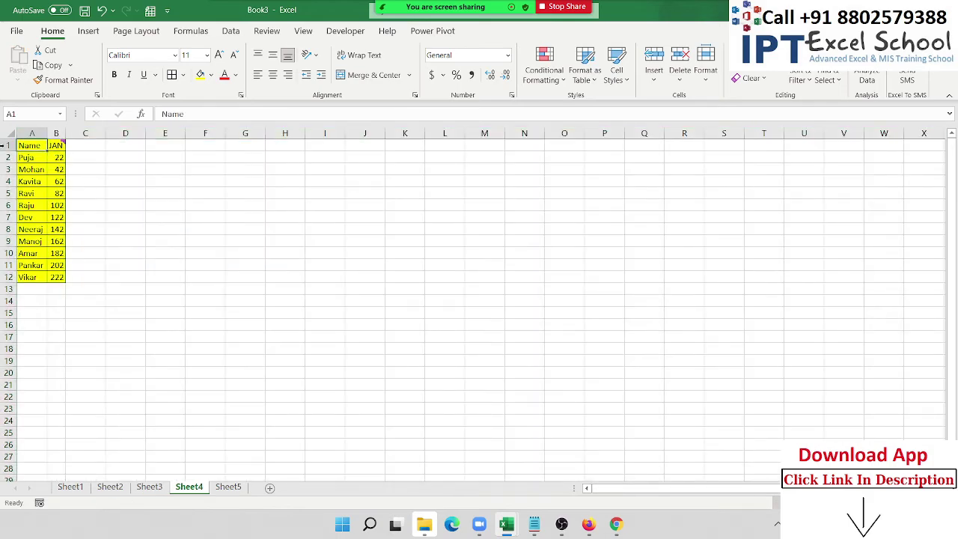
{"action": "mouse_move", "coordinate": [65, 133]}
{"action": "left_mouse_down"}
{"action": "mouse_move", "coordinate": [80, 133]}
{"action": "mouse_move", "coordinate": [48, 137]}
{"action": "left_mouse_up"}
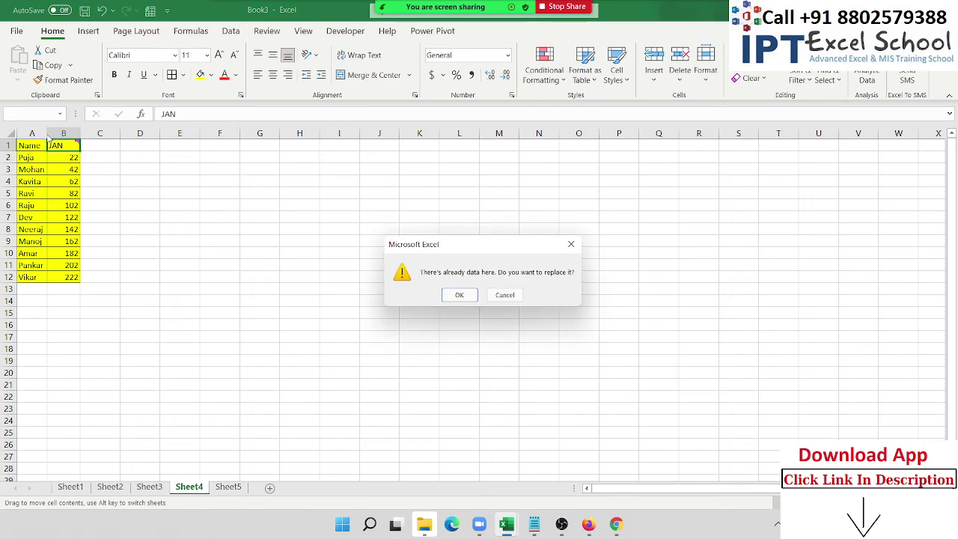
{"action": "key", "text": "Escape"}
Scroll back to the top-left of Sheet4 and select G1.
{"action": "left_click", "coordinate": [170, 180]}
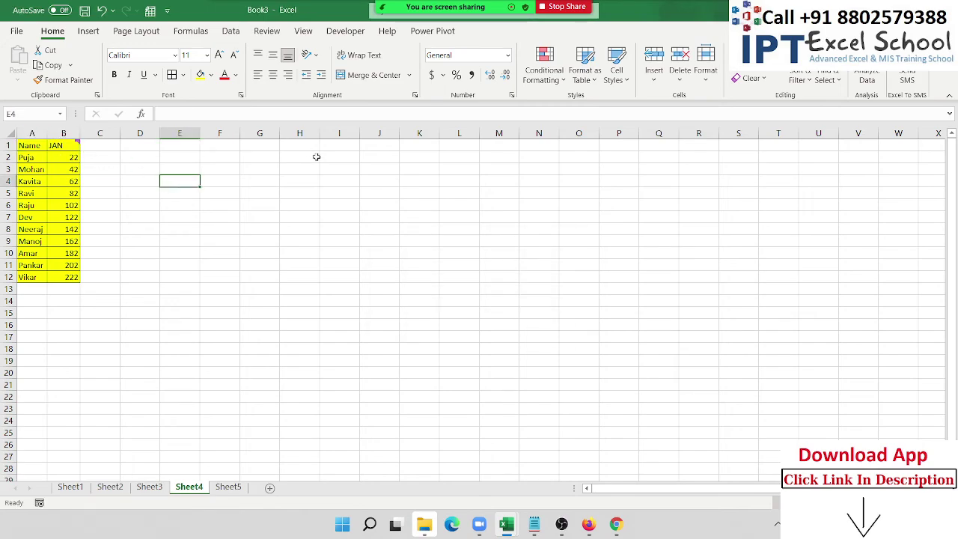
{"action": "scroll", "coordinate": [323, 173], "scroll_direction": "up", "scroll_amount": 5, "text": "ctrl"}
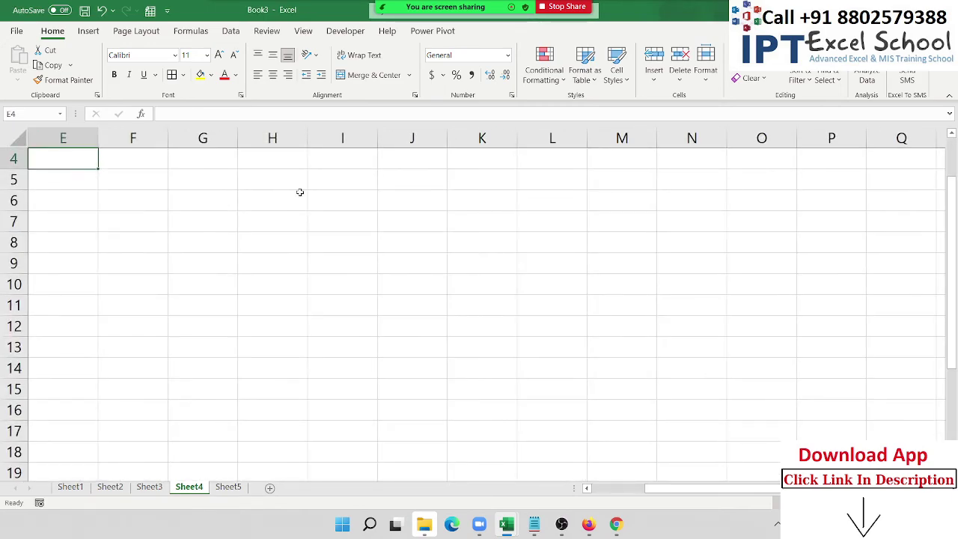
{"action": "key", "text": "Left"}
{"action": "key", "text": "Left"}
{"action": "key", "text": "Left"}
{"action": "key", "text": "Left"}
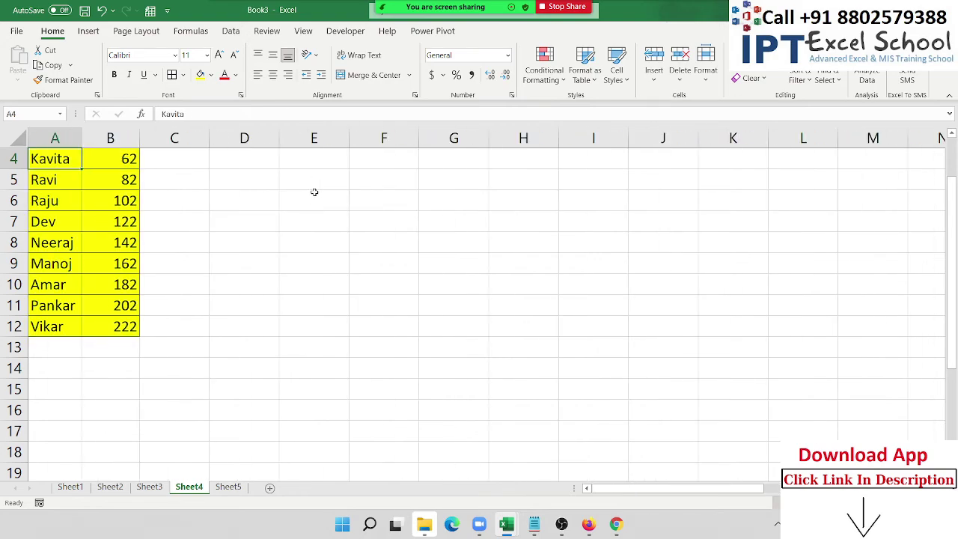
{"action": "scroll", "coordinate": [315, 192], "scroll_direction": "up", "scroll_amount": 1}
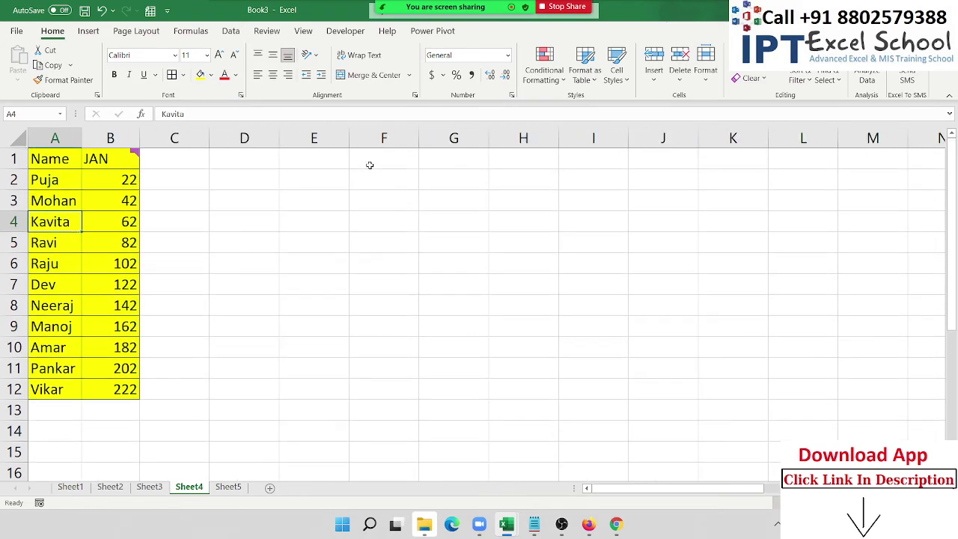
{"action": "left_click", "coordinate": [460, 155]}
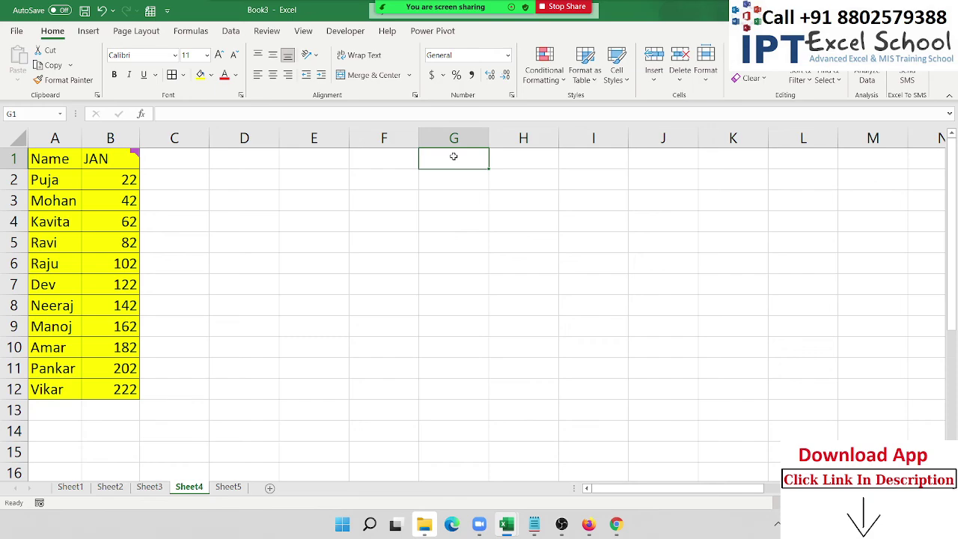
Link G1 to A1 with =A1 and fill the formula across G1:H12.
{"action": "type", "text": "="}
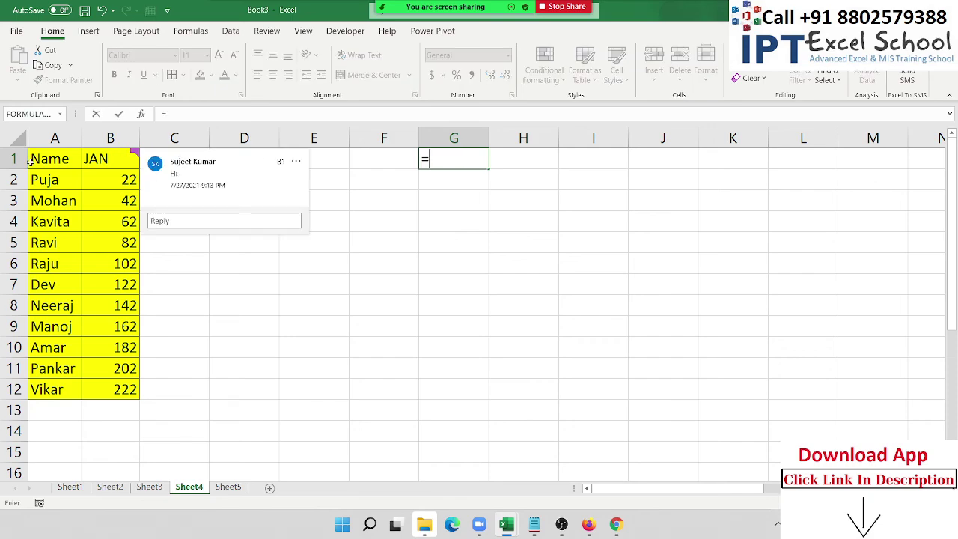
{"action": "left_click", "coordinate": [46, 159]}
{"action": "key", "text": "Return"}
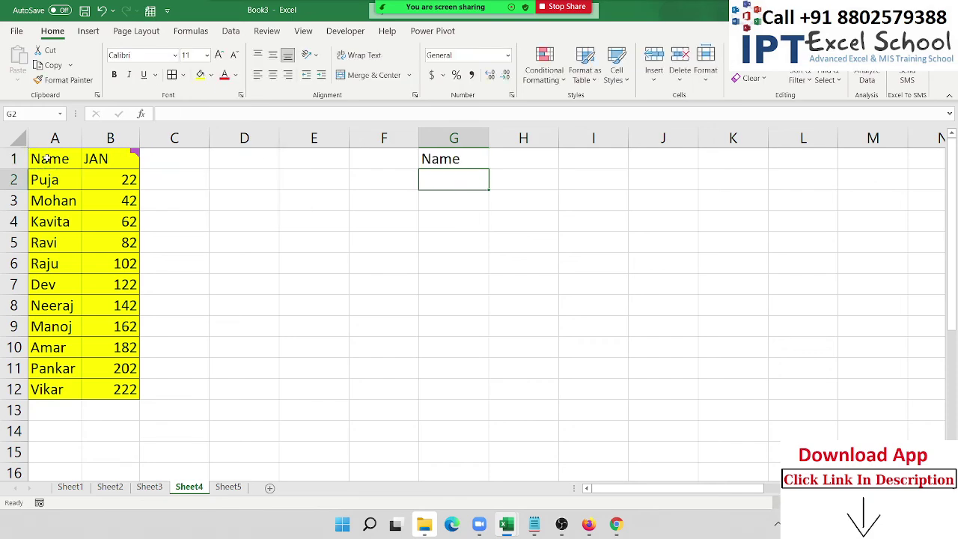
{"action": "key", "text": "Up"}
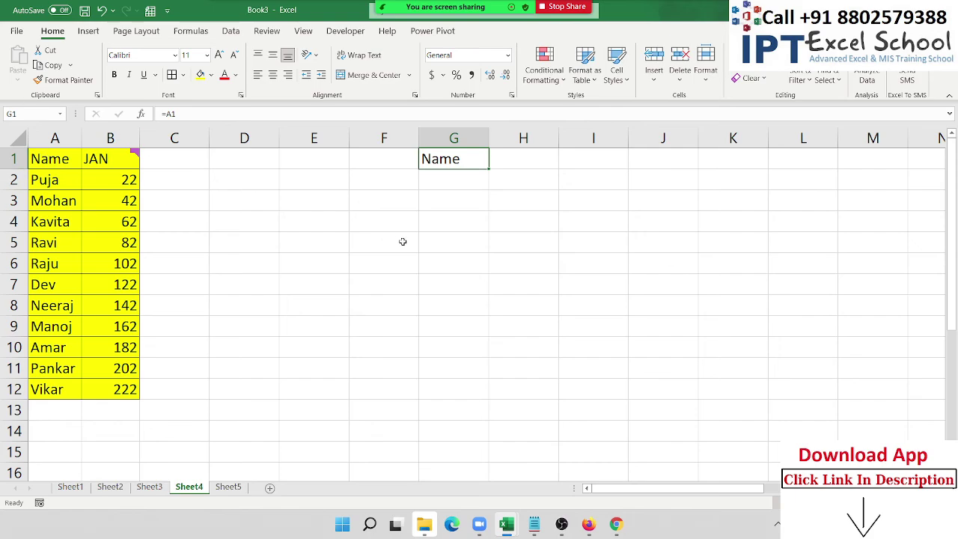
{"action": "type", "text": "="}
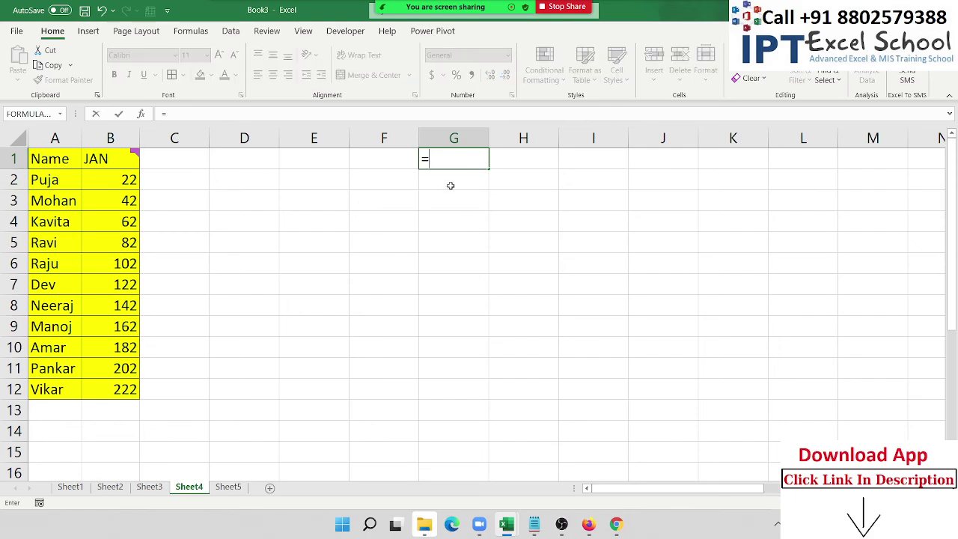
{"action": "left_click", "coordinate": [40, 157]}
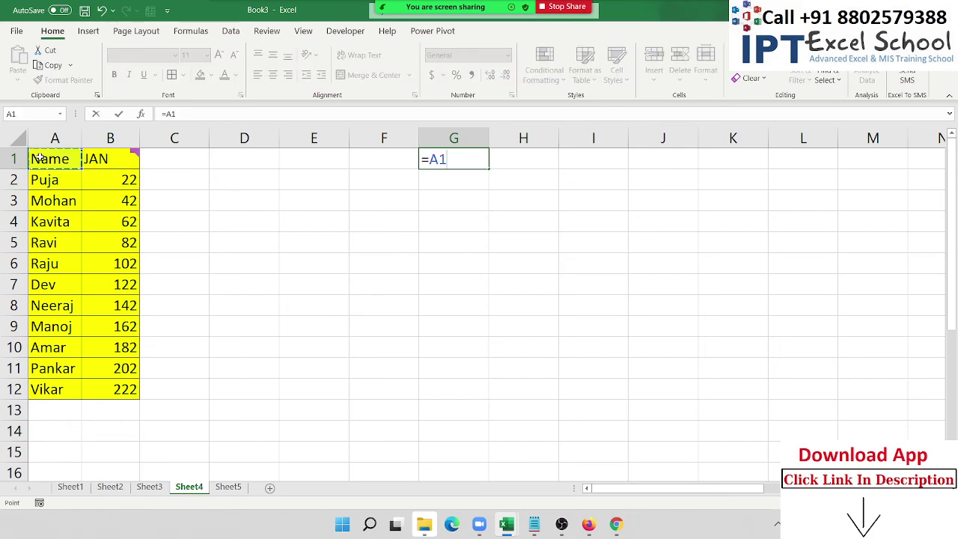
{"action": "key", "text": "Return"}
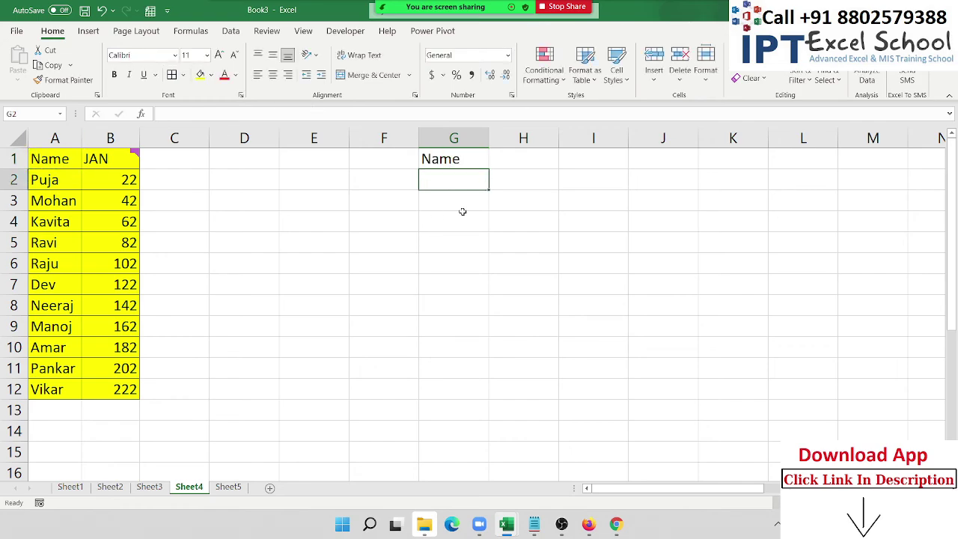
{"action": "left_click", "coordinate": [464, 154]}
{"action": "mouse_move", "coordinate": [490, 168]}
{"action": "left_mouse_down"}
{"action": "mouse_move", "coordinate": [570, 190]}
{"action": "mouse_move", "coordinate": [559, 397]}
{"action": "left_mouse_up"}
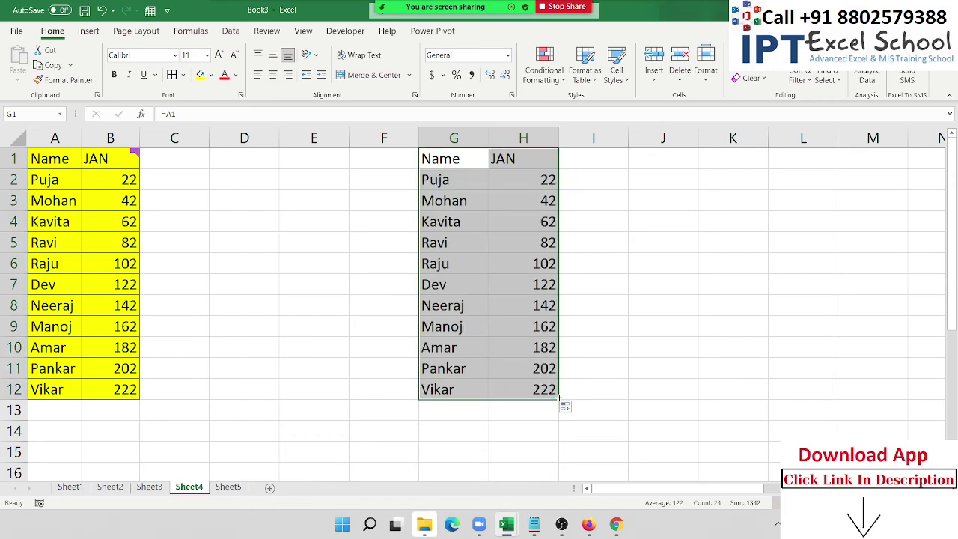
Change the first JAN value in B2 to 220 and check the linked copy.
{"action": "left_click", "coordinate": [118, 185]}
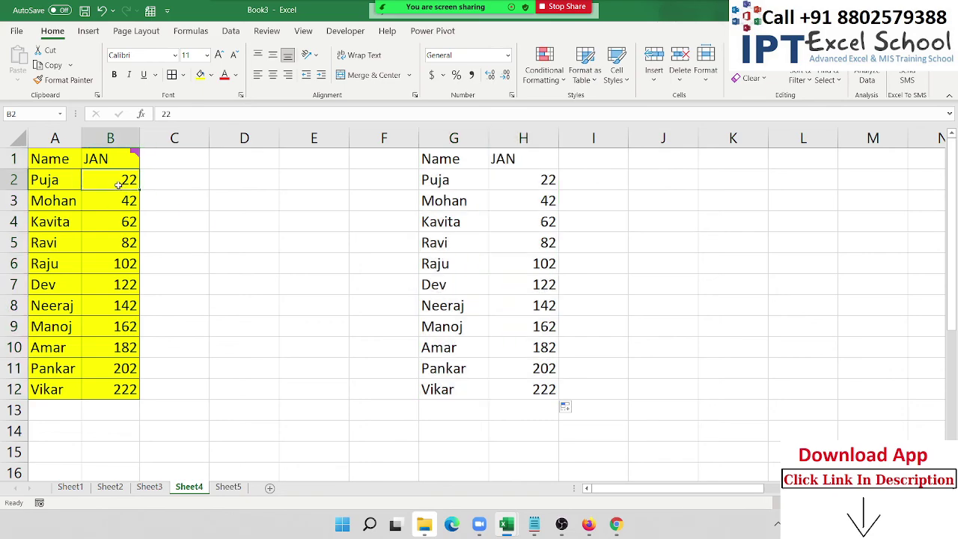
{"action": "type", "text": "2+20"}
{"action": "key", "text": "Return"}
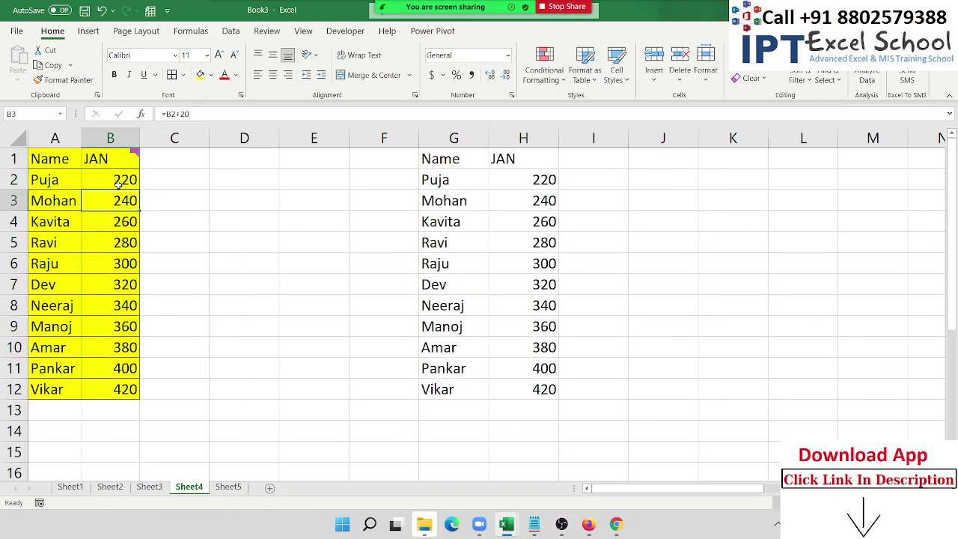
{"action": "left_click", "coordinate": [118, 184]}
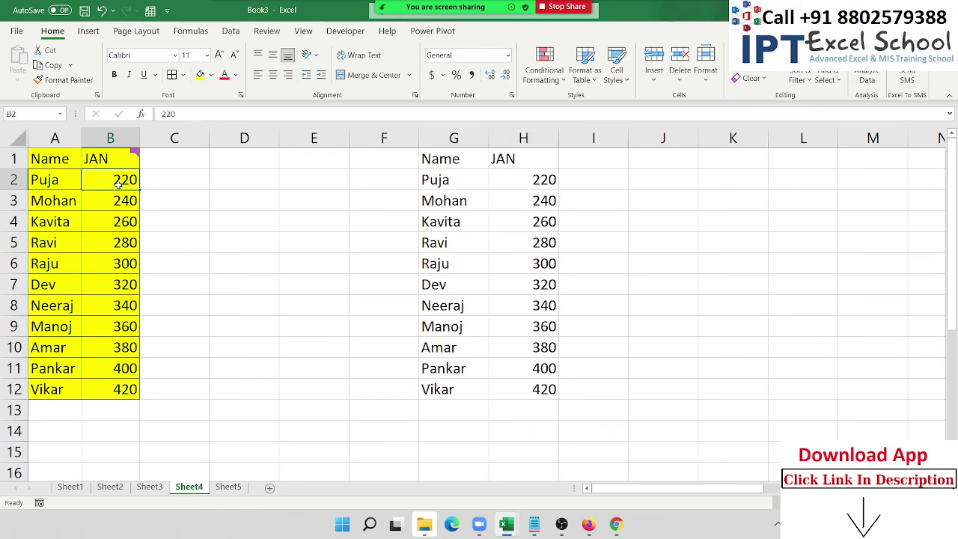
Clear the linked copy in G1:H12, then select A1:B6 of the original table.
{"action": "left_click_drag", "start_coordinate": [456, 159], "coordinate": [455, 201]}
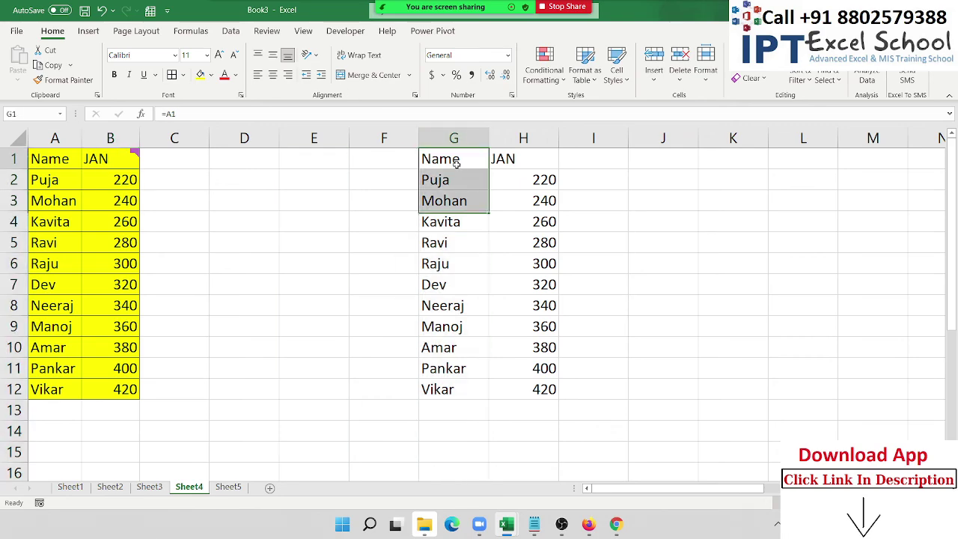
{"action": "left_click_drag", "start_coordinate": [456, 163], "coordinate": [521, 383]}
{"action": "key", "text": "Delete"}
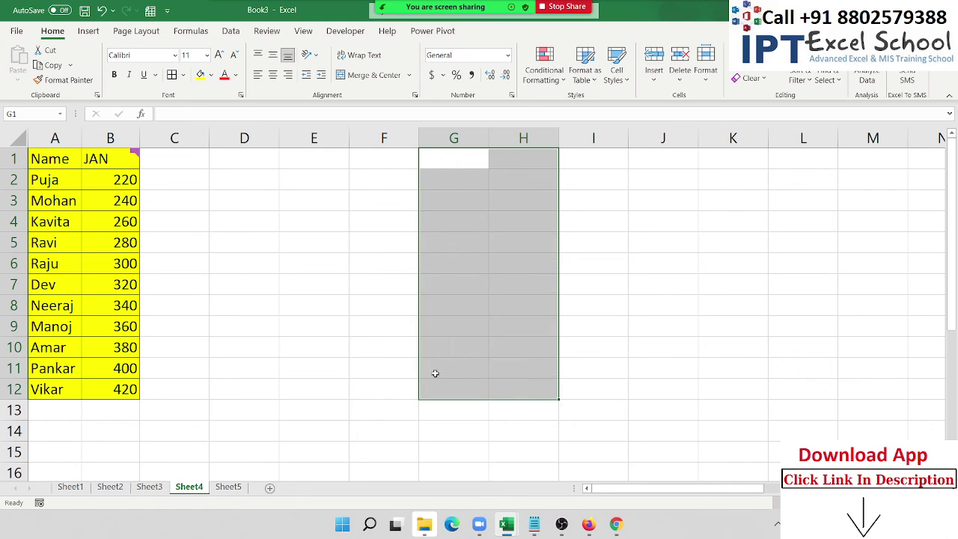
{"action": "left_click_drag", "start_coordinate": [63, 159], "coordinate": [137, 397]}
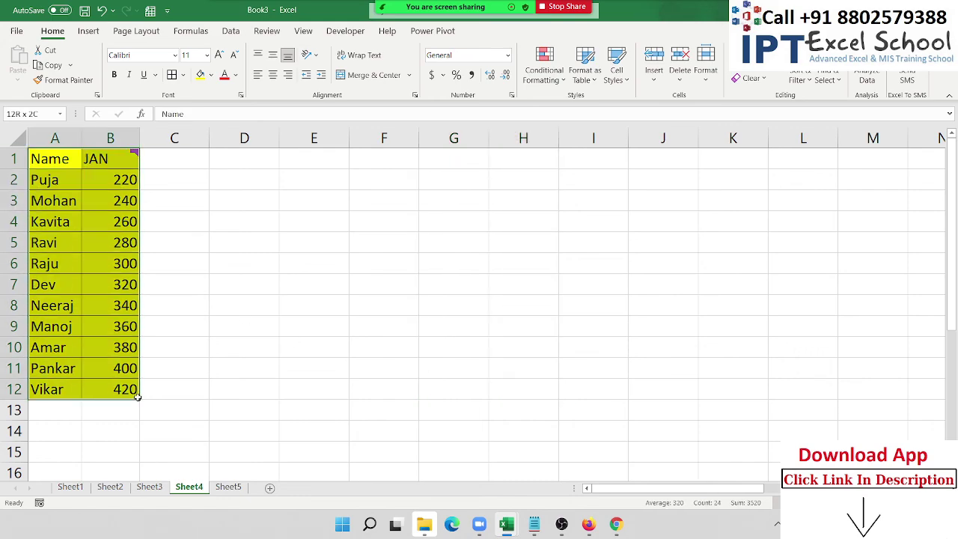
{"action": "left_click", "coordinate": [238, 263]}
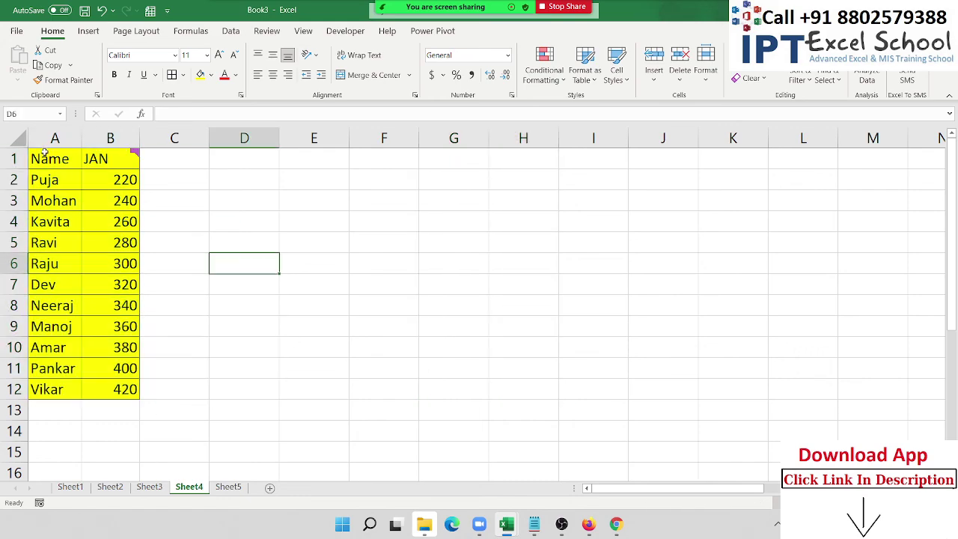
{"action": "left_click_drag", "start_coordinate": [45, 156], "coordinate": [126, 268]}
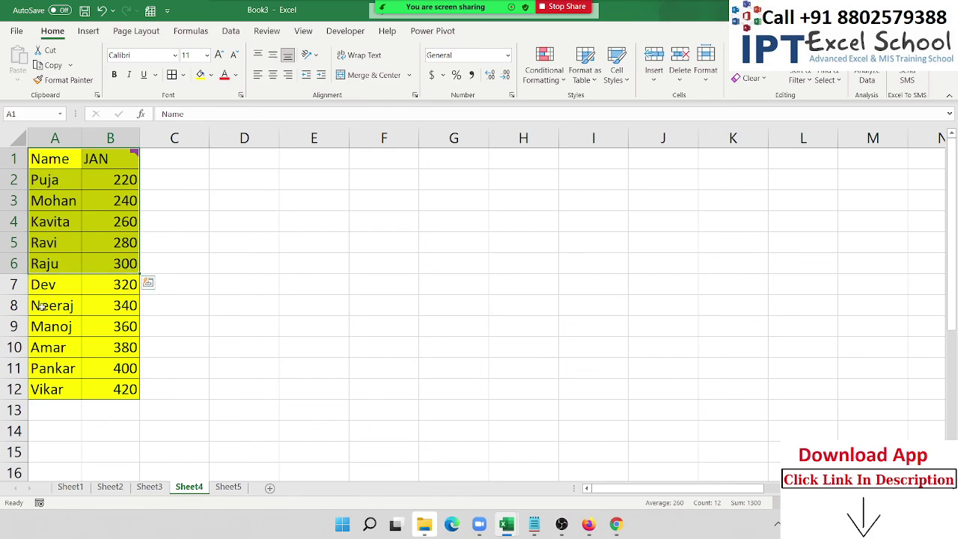
Copy the selected table rows and Paste Link them at G1.
{"action": "left_click_drag", "start_coordinate": [41, 326], "coordinate": [123, 390]}
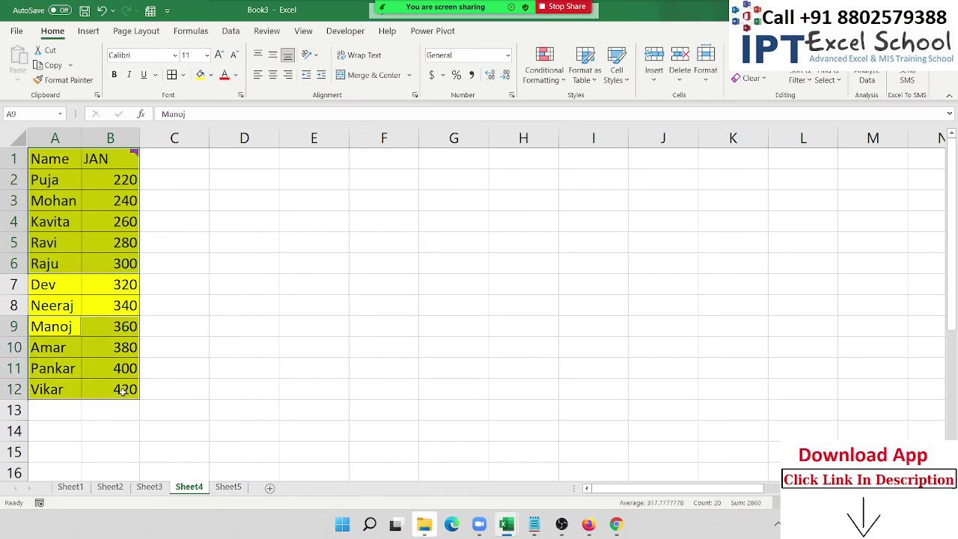
{"action": "key", "text": "ctrl+c"}
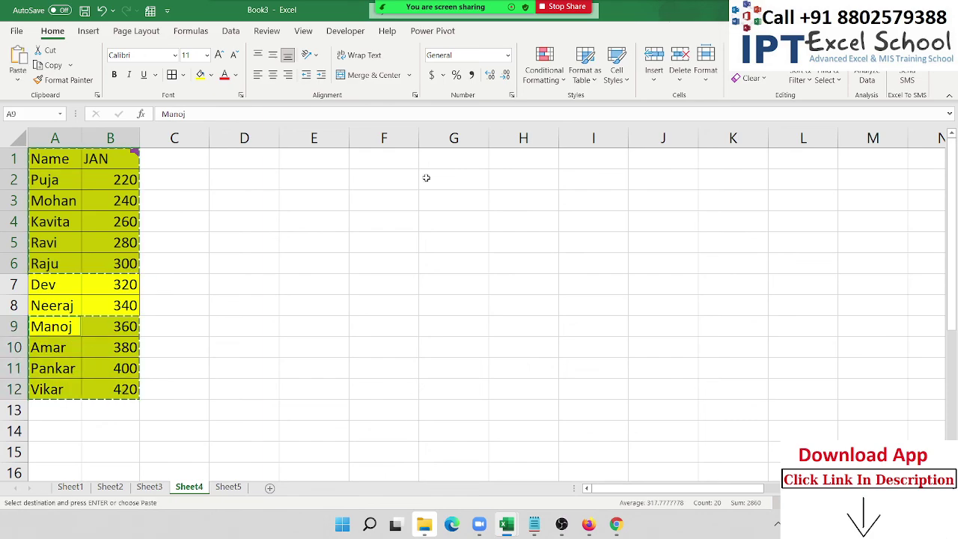
{"action": "left_click", "coordinate": [438, 159]}
{"action": "right_click", "coordinate": [438, 160]}
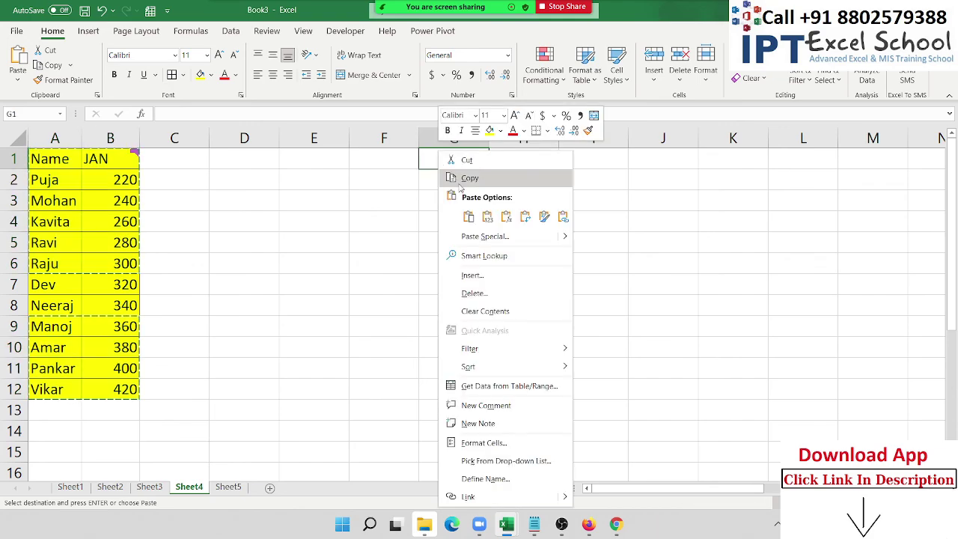
{"action": "left_click", "coordinate": [470, 237]}
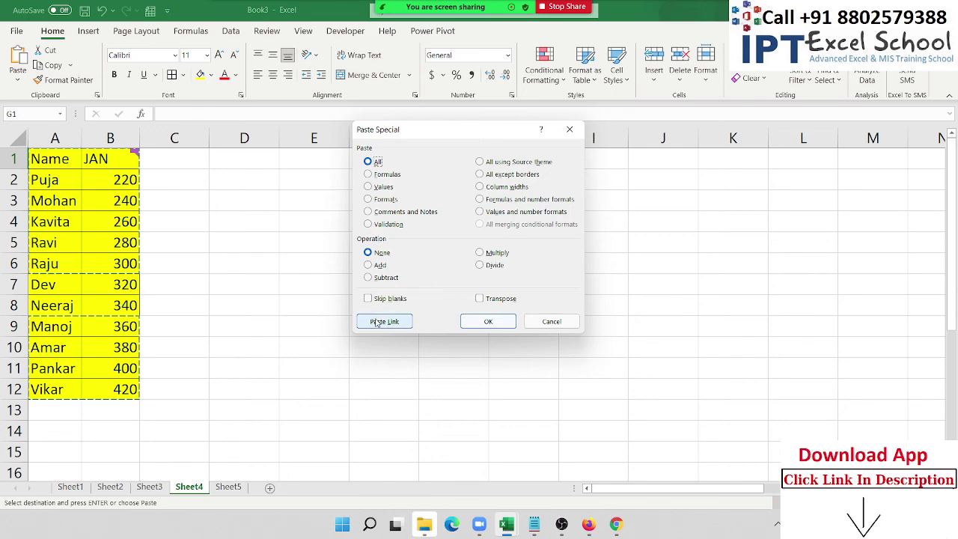
{"action": "left_click", "coordinate": [376, 322]}
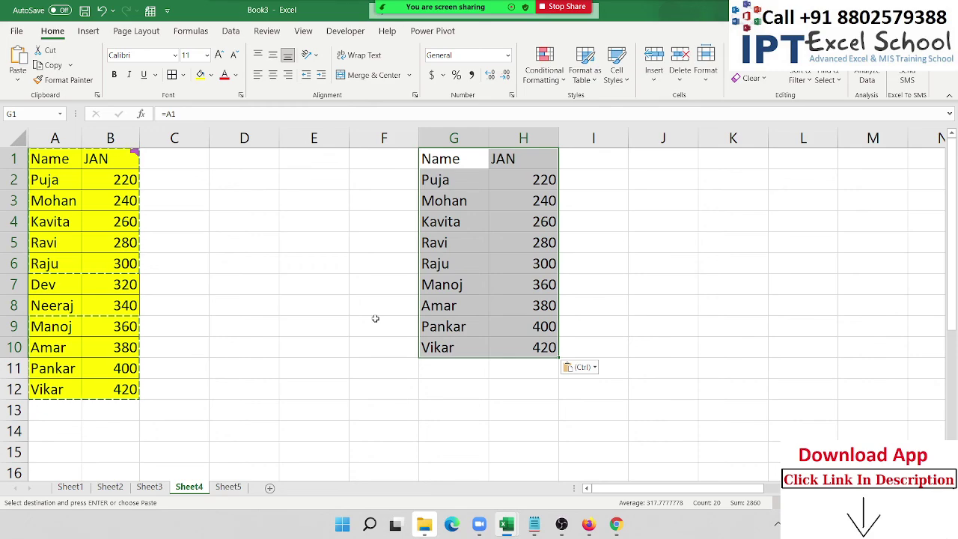
{"action": "key", "text": "Escape"}
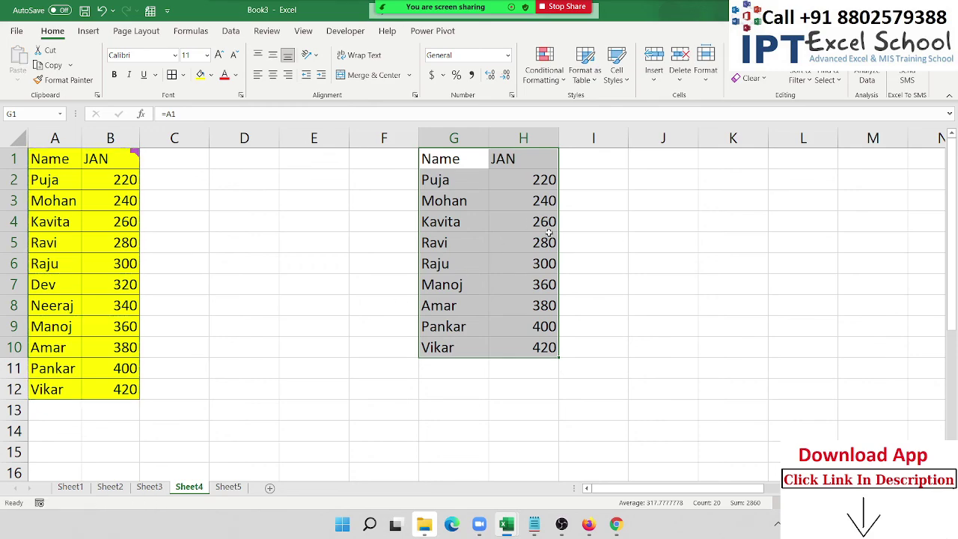
Inspect the link formulas in H5, H4 and H2, then select G1:H11.
{"action": "left_click", "coordinate": [541, 245]}
{"action": "left_click", "coordinate": [551, 216]}
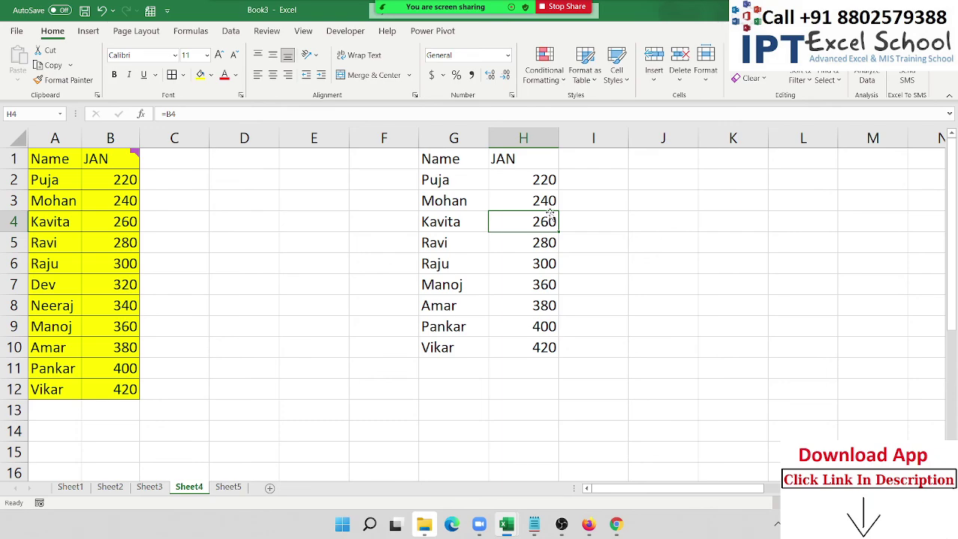
{"action": "left_click", "coordinate": [501, 173]}
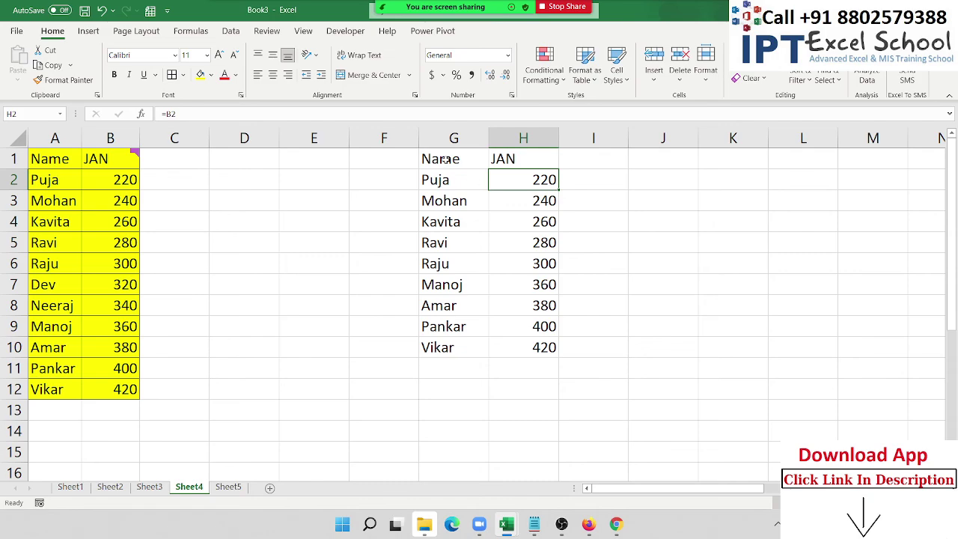
{"action": "left_click_drag", "start_coordinate": [445, 160], "coordinate": [511, 366]}
Clear columns G:H, then paste A1:B12 as a static picture at E2.
{"action": "key", "text": "Delete"}
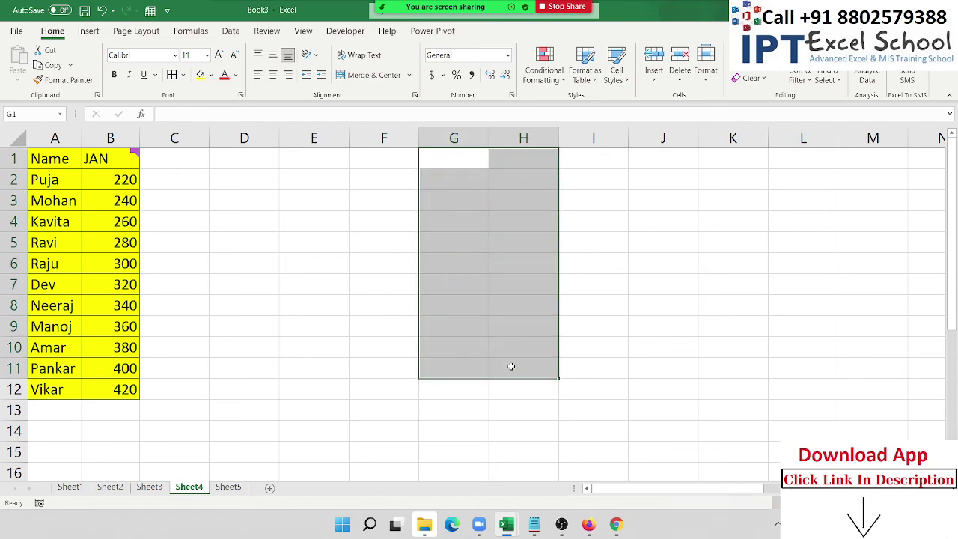
{"action": "left_click_drag", "start_coordinate": [52, 159], "coordinate": [102, 384]}
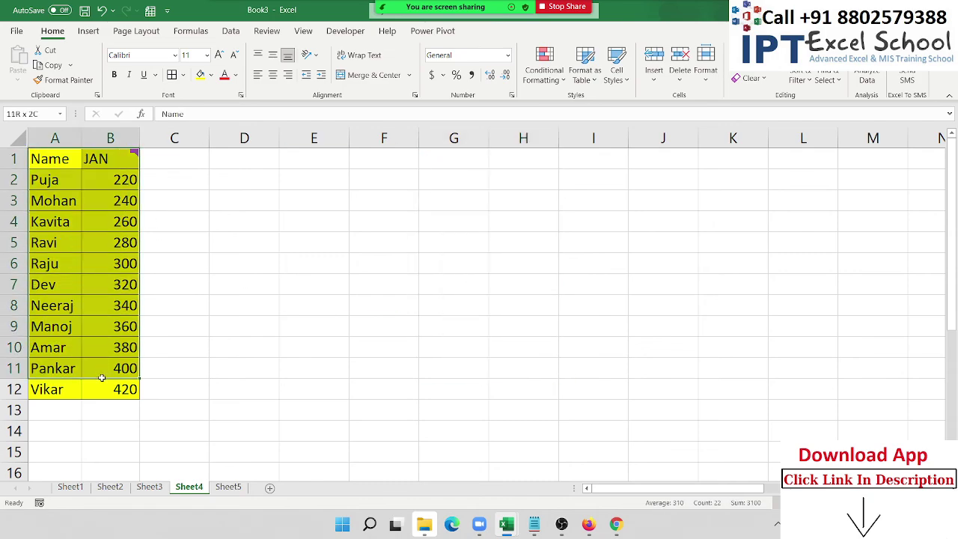
{"action": "key", "text": "ctrl+c"}
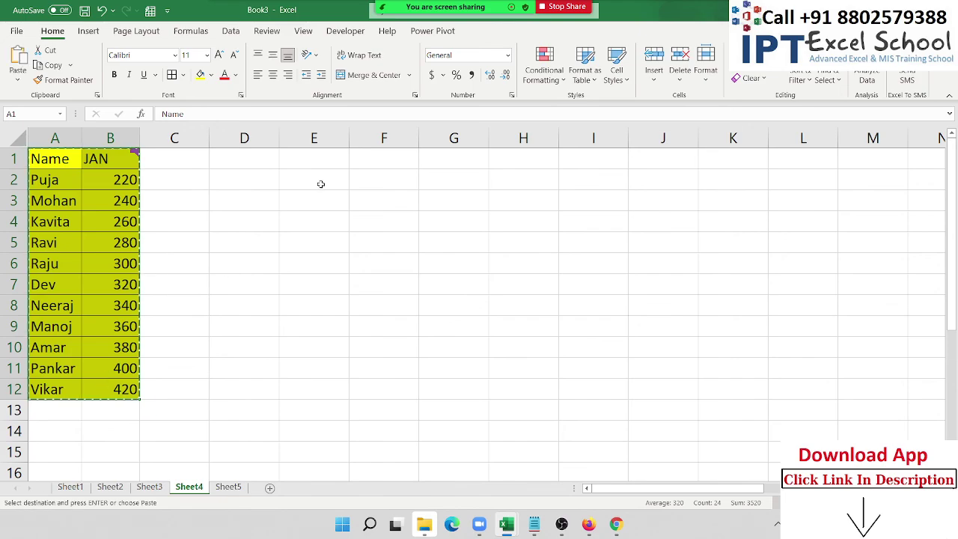
{"action": "left_click", "coordinate": [314, 181]}
{"action": "left_click", "coordinate": [18, 78]}
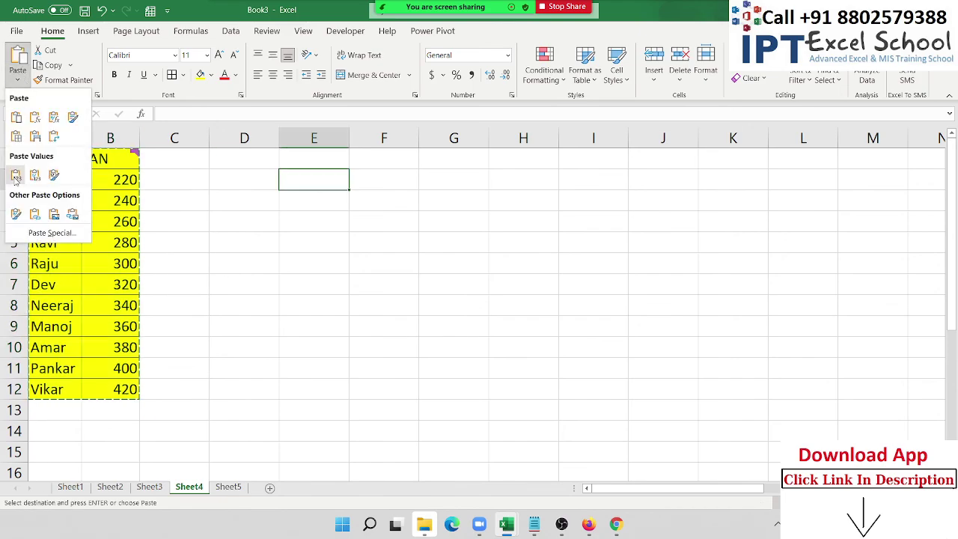
{"action": "left_click", "coordinate": [54, 217]}
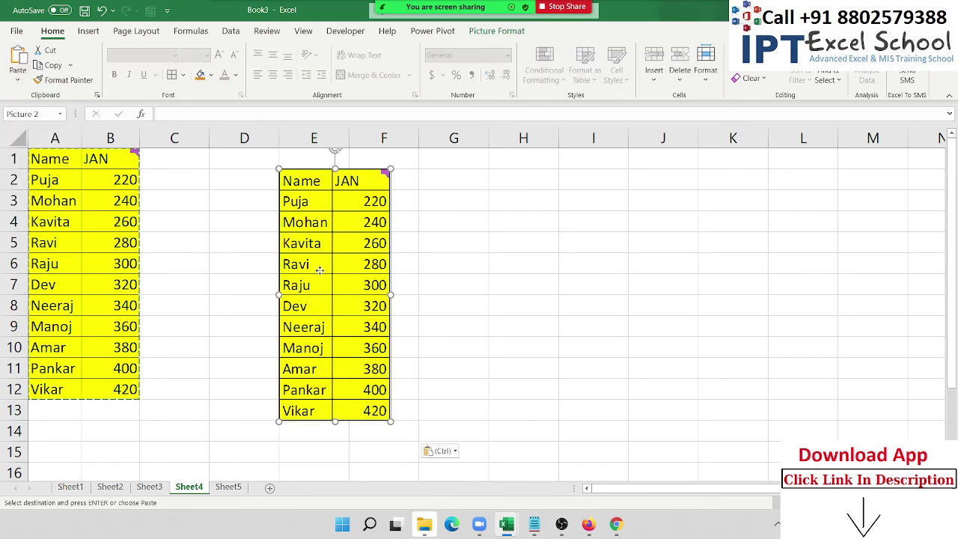
Move and resize the table picture, then delete it.
{"action": "left_click_drag", "start_coordinate": [342, 340], "coordinate": [384, 361]}
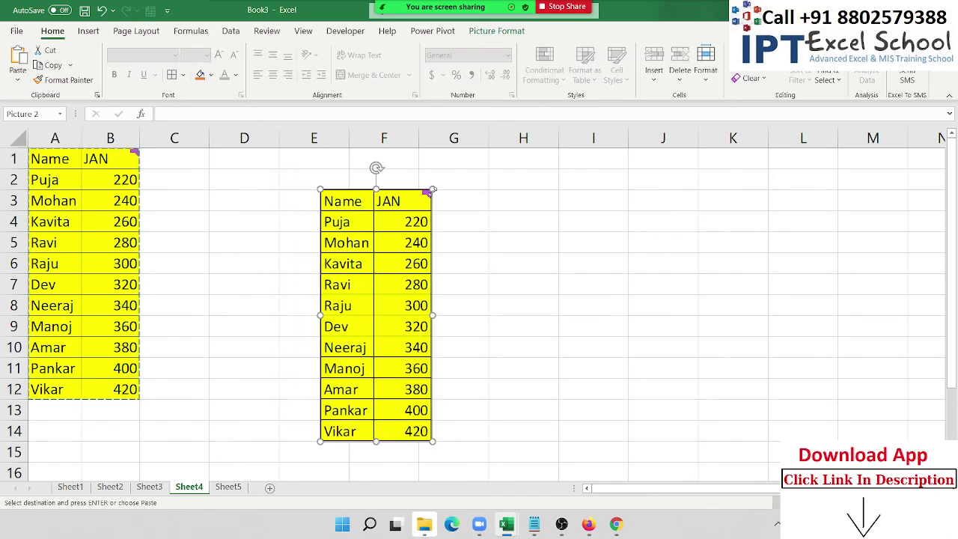
{"action": "left_click_drag", "start_coordinate": [432, 188], "coordinate": [392, 368]}
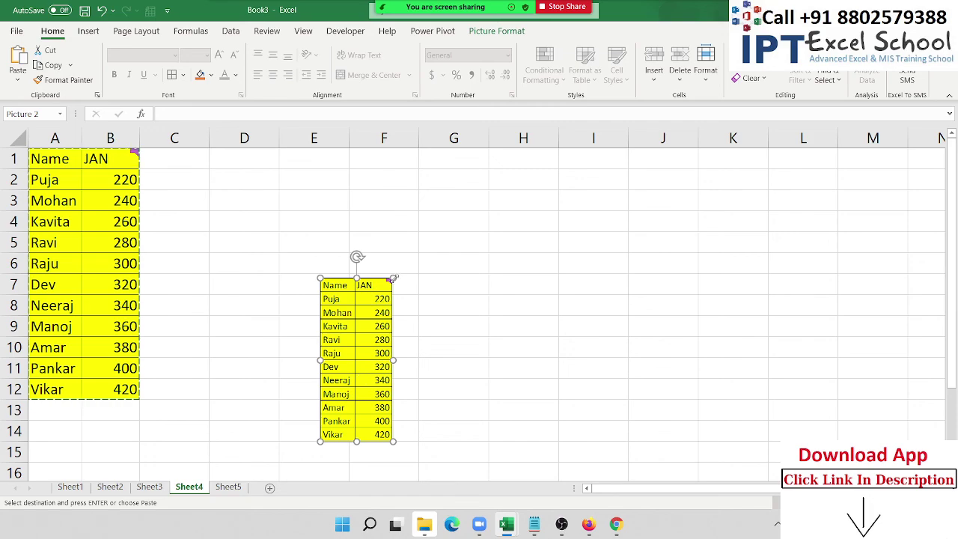
{"action": "mouse_move", "coordinate": [393, 278]}
{"action": "left_mouse_down"}
{"action": "mouse_move", "coordinate": [527, 193]}
{"action": "mouse_move", "coordinate": [499, 231]}
{"action": "left_mouse_up"}
{"action": "left_click_drag", "start_coordinate": [527, 190], "coordinate": [488, 241]}
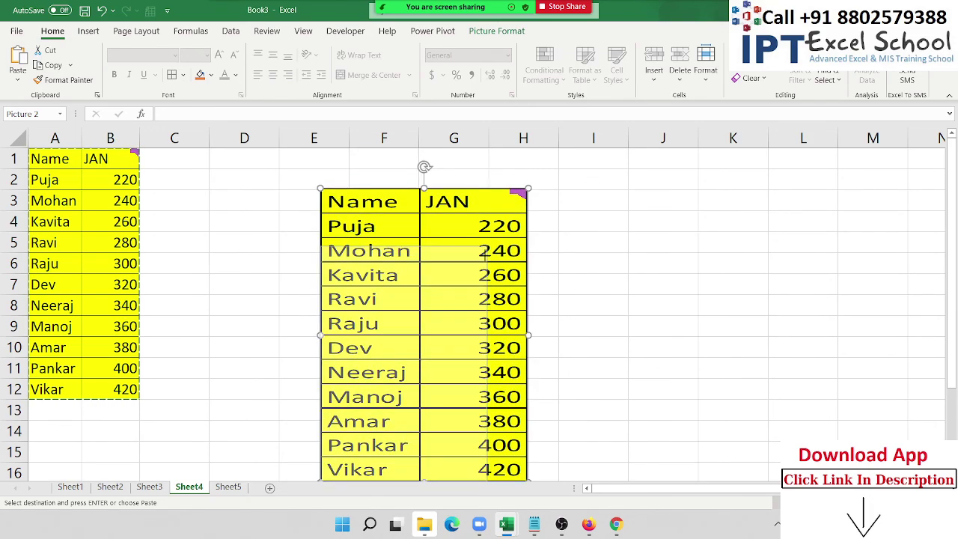
{"action": "left_click_drag", "start_coordinate": [438, 271], "coordinate": [438, 255]}
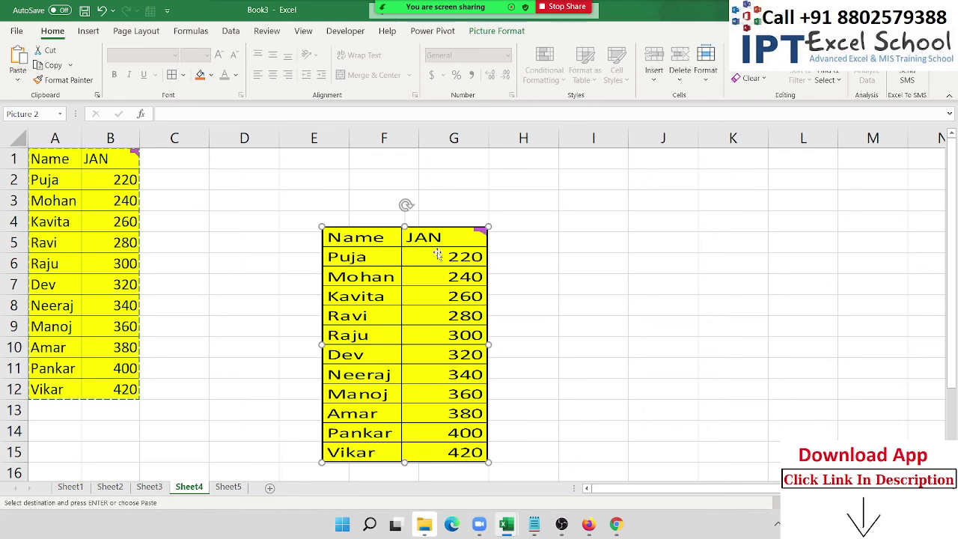
{"action": "key", "text": "Delete"}
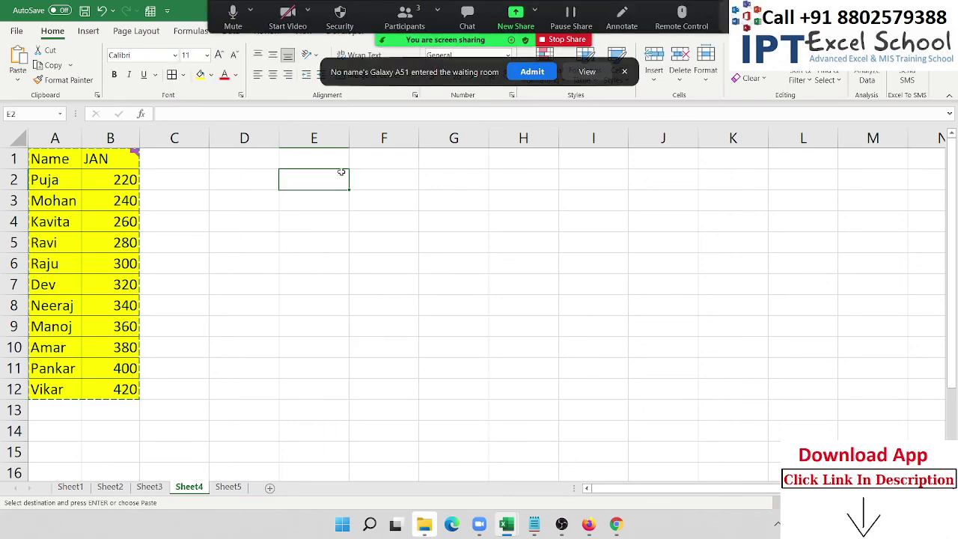
Paste a linked picture of the Name/JAN table at F2 and move it right.
{"action": "left_click", "coordinate": [385, 179]}
{"action": "left_click", "coordinate": [18, 76]}
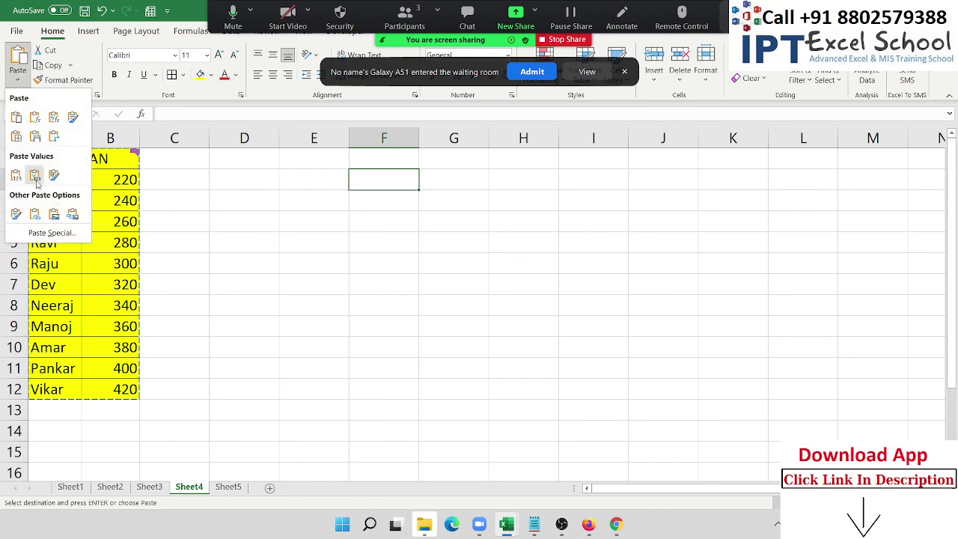
{"action": "left_click", "coordinate": [73, 214]}
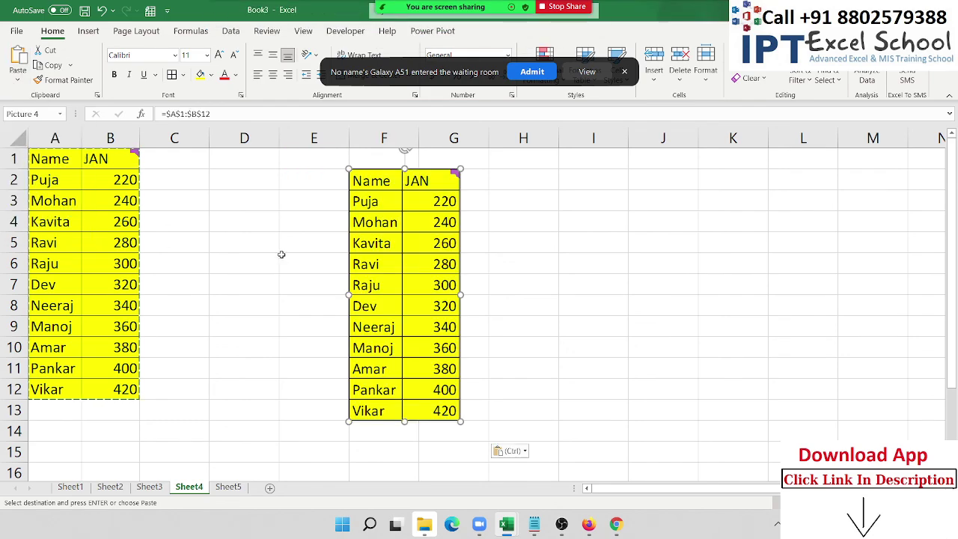
{"action": "left_click_drag", "start_coordinate": [414, 253], "coordinate": [463, 259]}
Fill Kavita's row A4:B4 light green, then select Amar's row A10:B10.
{"action": "left_click_drag", "start_coordinate": [51, 222], "coordinate": [111, 217]}
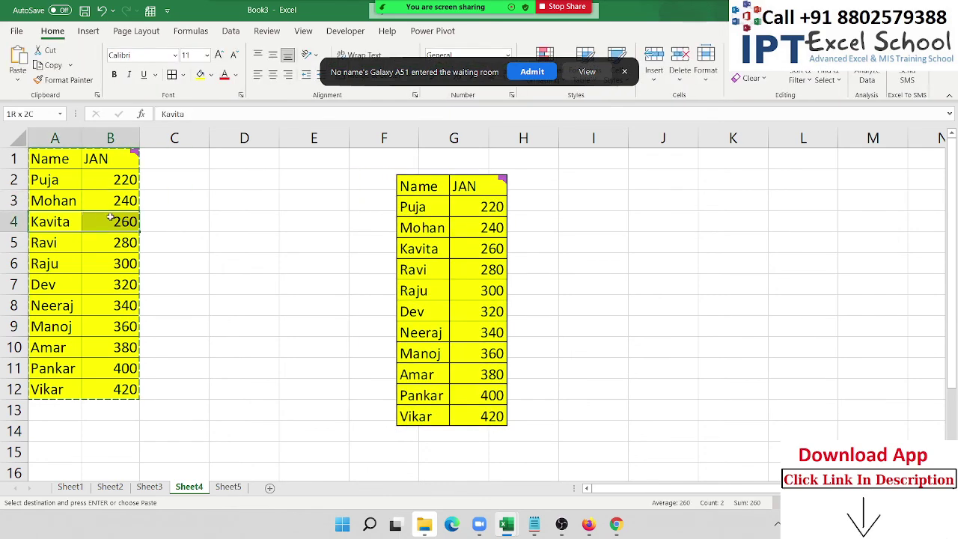
{"action": "left_click", "coordinate": [212, 75]}
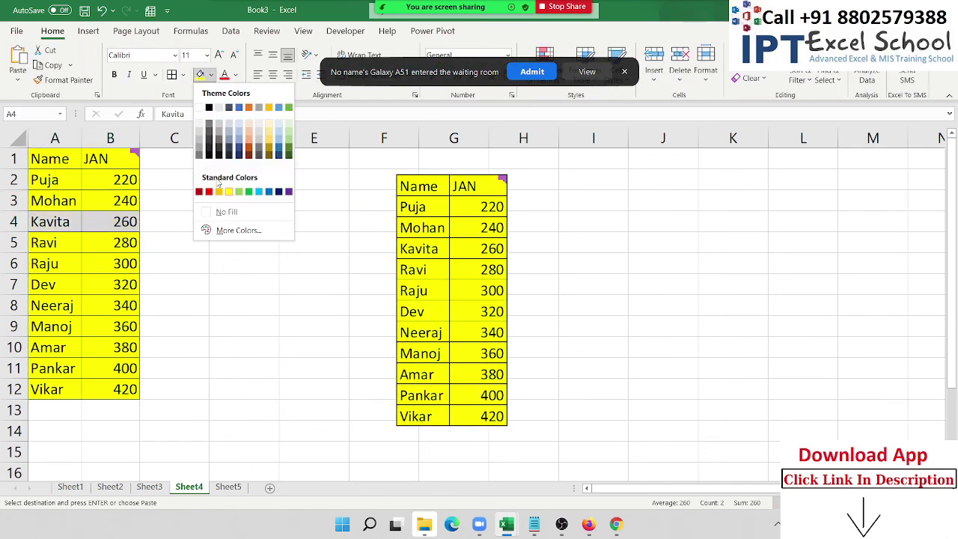
{"action": "left_click", "coordinate": [239, 191]}
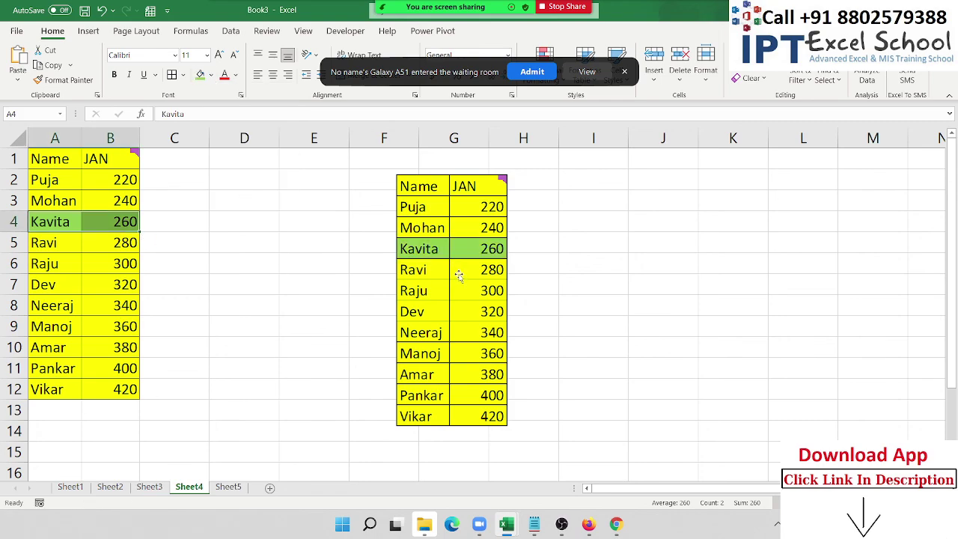
{"action": "left_click_drag", "start_coordinate": [60, 346], "coordinate": [104, 346]}
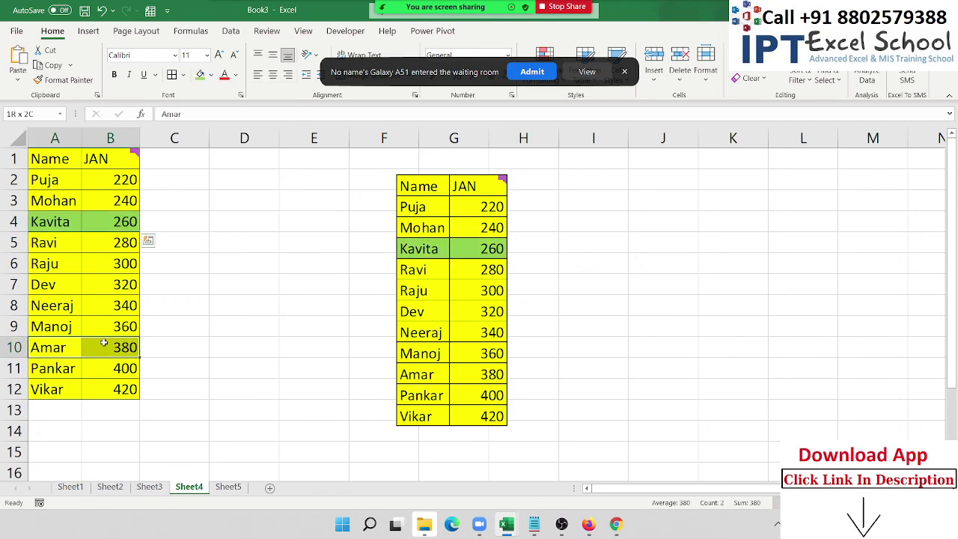
Change Puja's JAN value in B2 to 85 and check the linked picture.
{"action": "left_click", "coordinate": [131, 180]}
{"action": "type", "text": "85"}
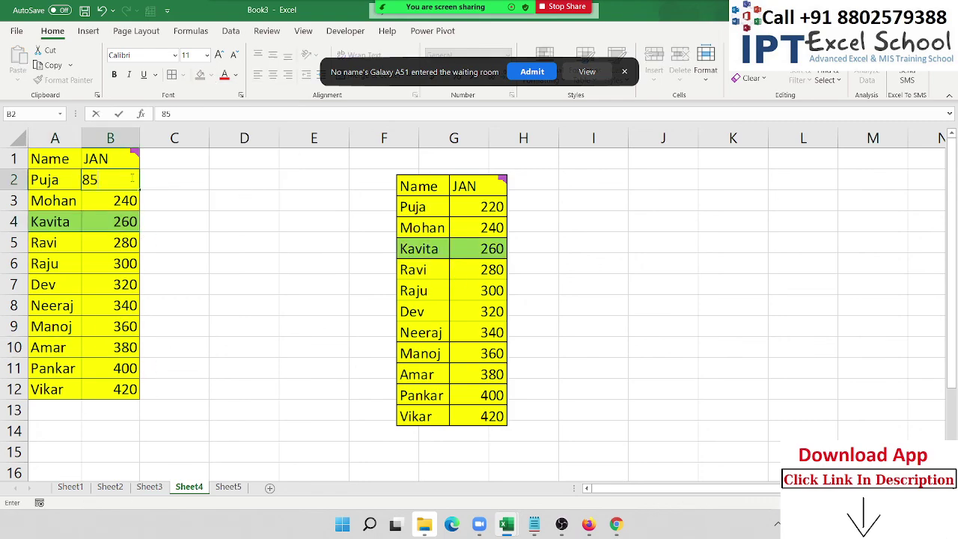
{"action": "key", "text": "Return"}
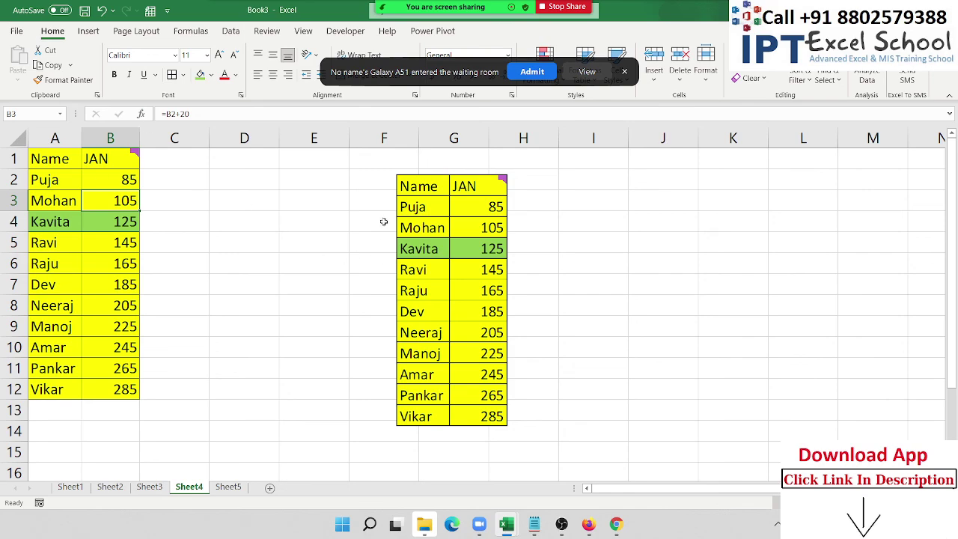
{"action": "left_click", "coordinate": [417, 251]}
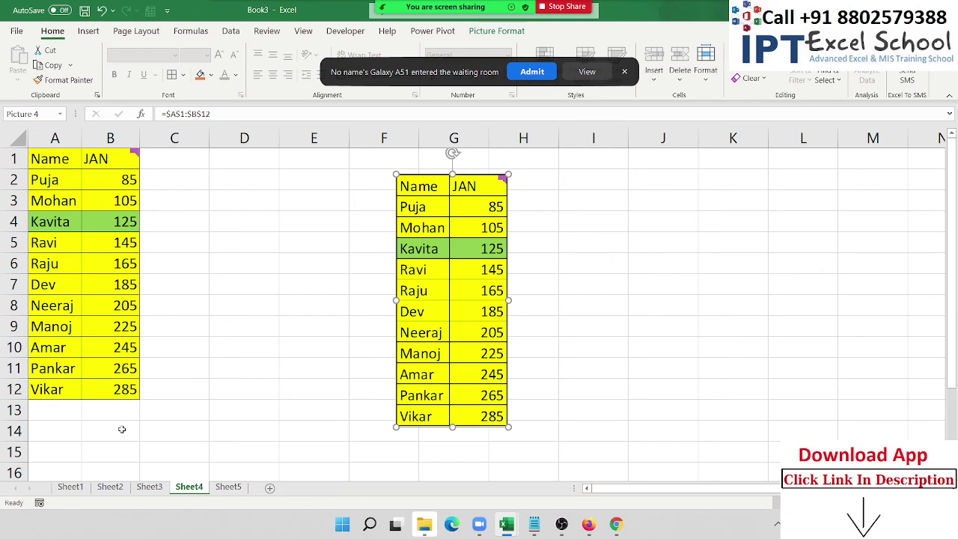
Add Mohan with a JAN value of 85 in row 13.
{"action": "left_click", "coordinate": [73, 408]}
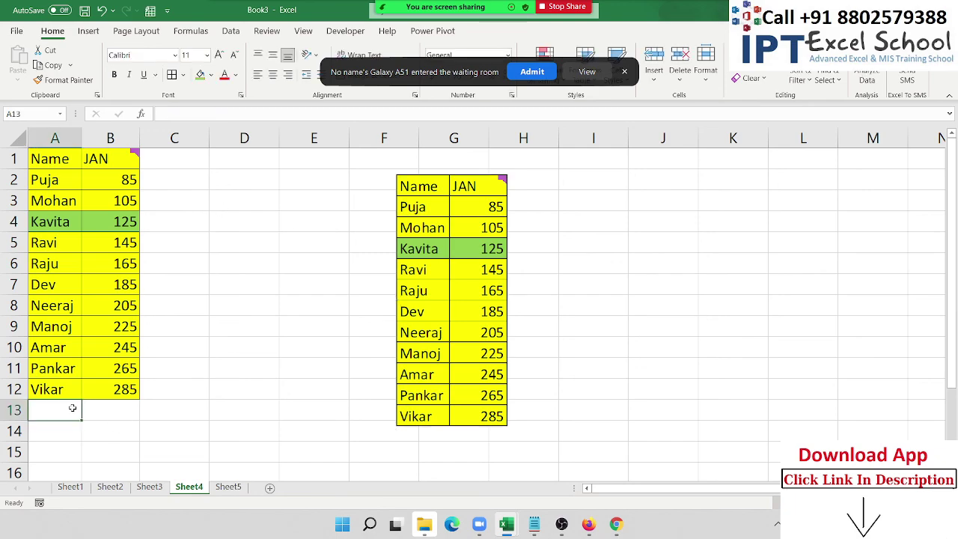
{"action": "type", "text": "Mohan"}
{"action": "key", "text": "Tab"}
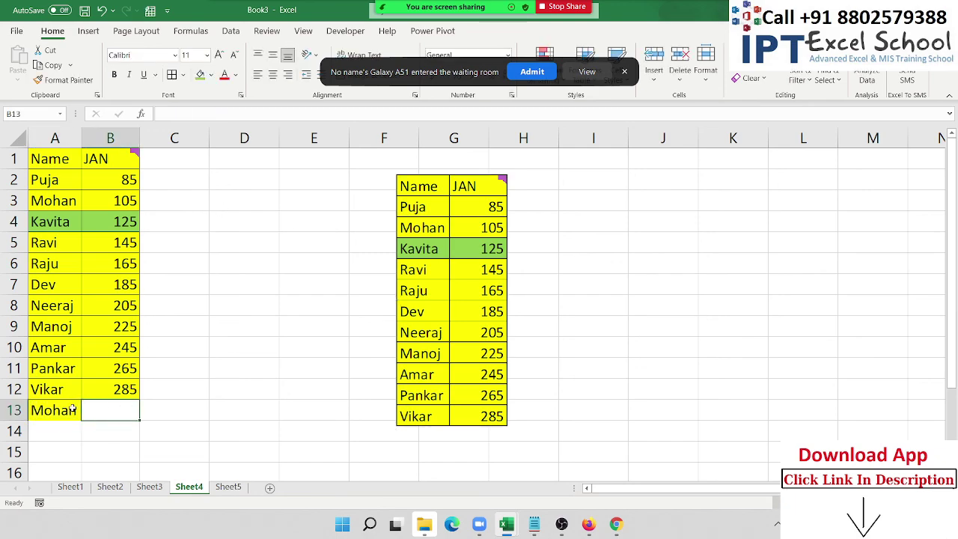
{"action": "type", "text": "85"}
{"action": "key", "text": "Tab"}
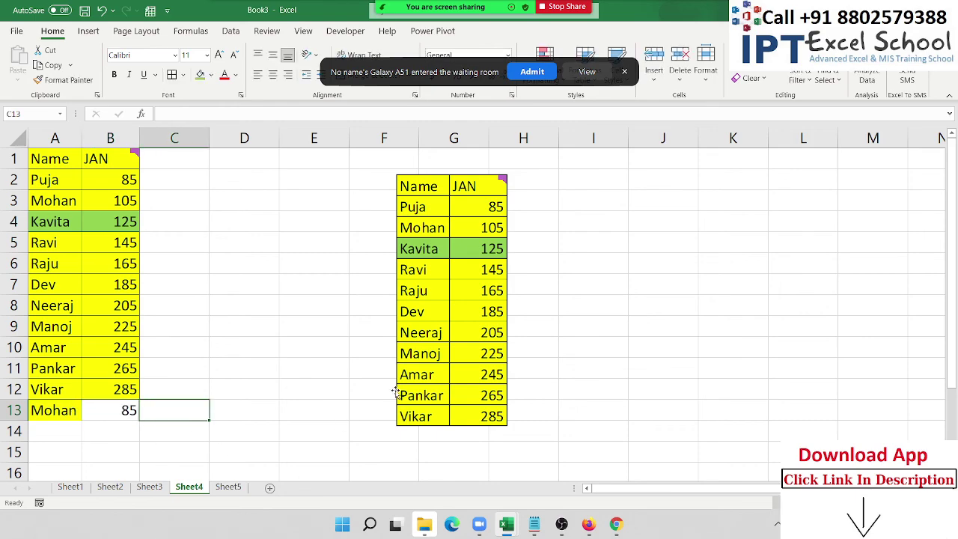
{"action": "left_click", "coordinate": [446, 377]}
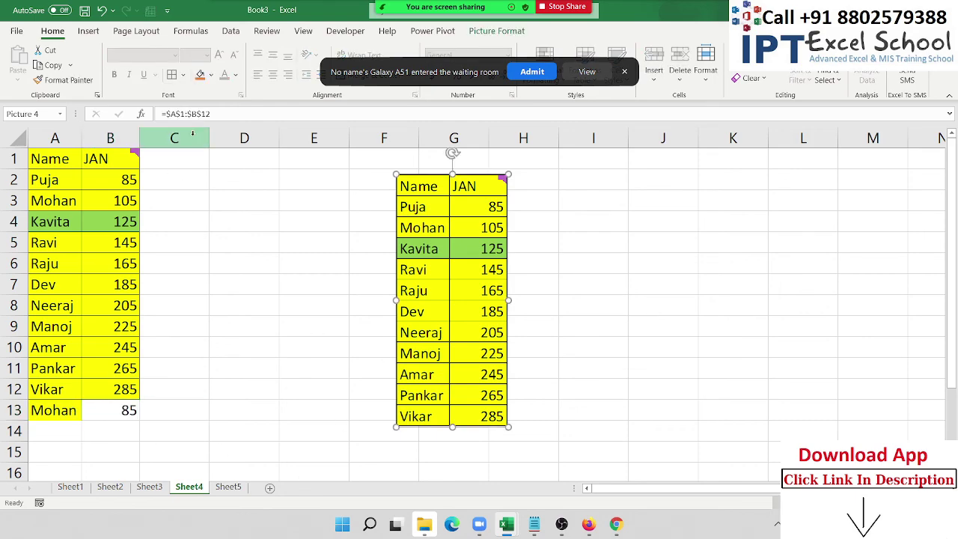
Change the linked picture's source formula from =$A$1:$B$12 to =$A$1:$B$13.
{"action": "left_click", "coordinate": [210, 116]}
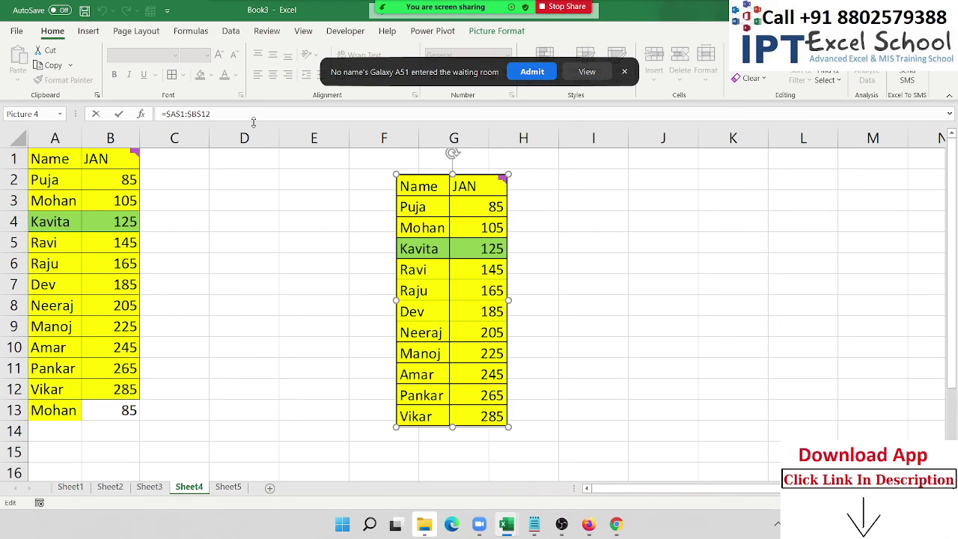
{"action": "key", "text": "BackSpace"}
{"action": "type", "text": "3"}
{"action": "key", "text": "Return"}
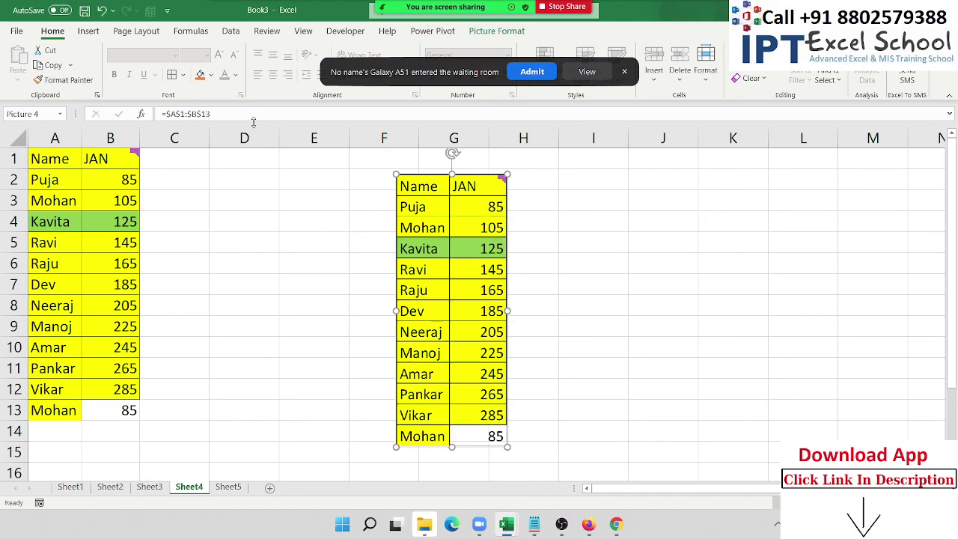